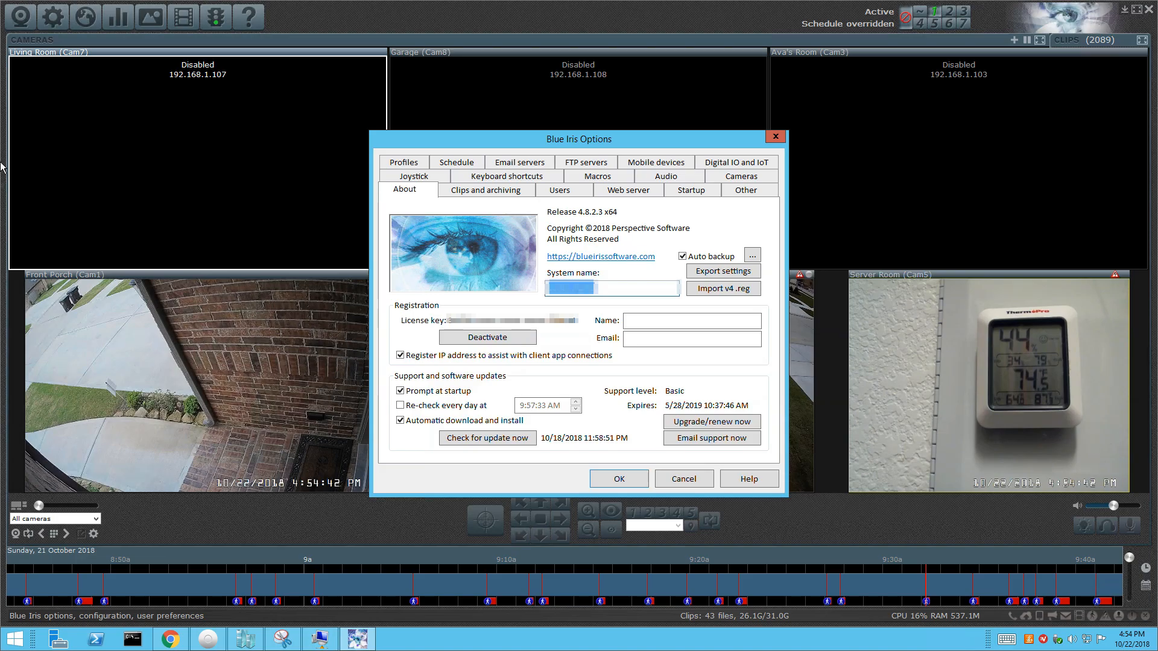
In Chrome, go to the Google Account page and open its Sign-in & security section.
{"action": "left_click", "coordinate": [169, 638]}
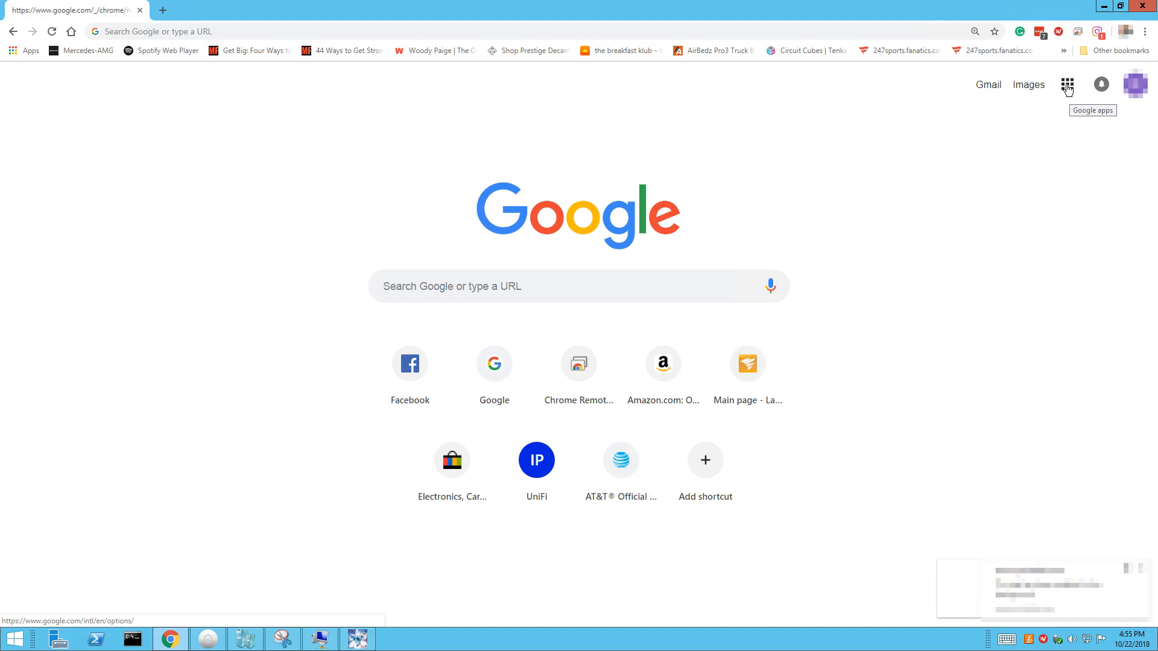
{"action": "left_click", "coordinate": [1068, 89]}
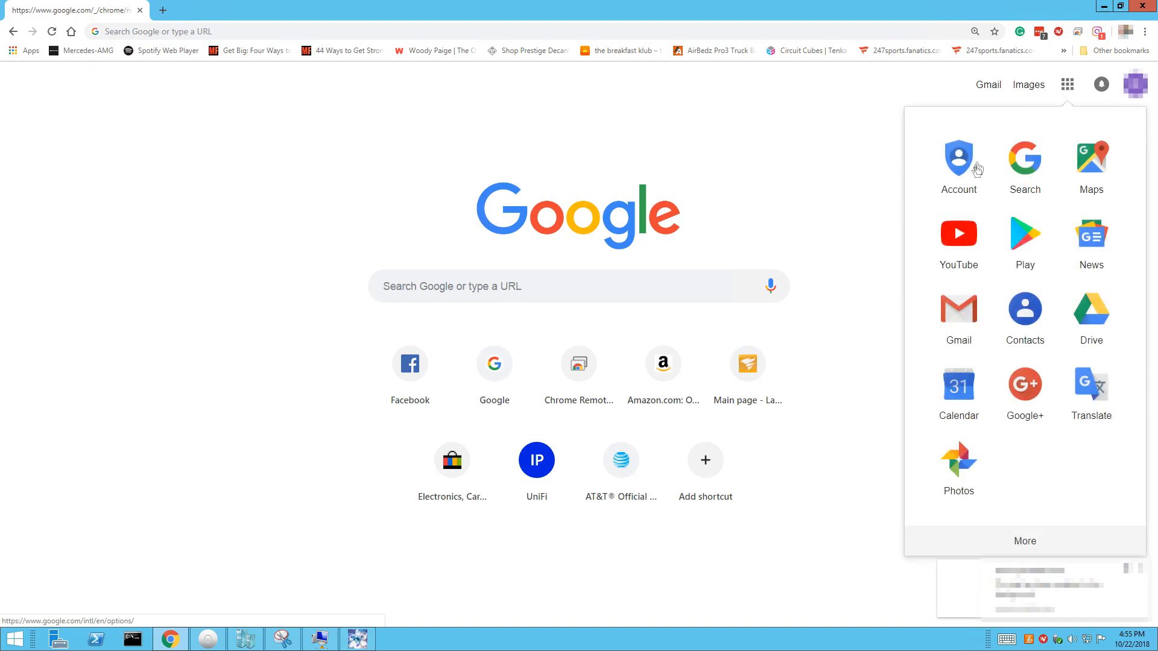
{"action": "left_click", "coordinate": [956, 177]}
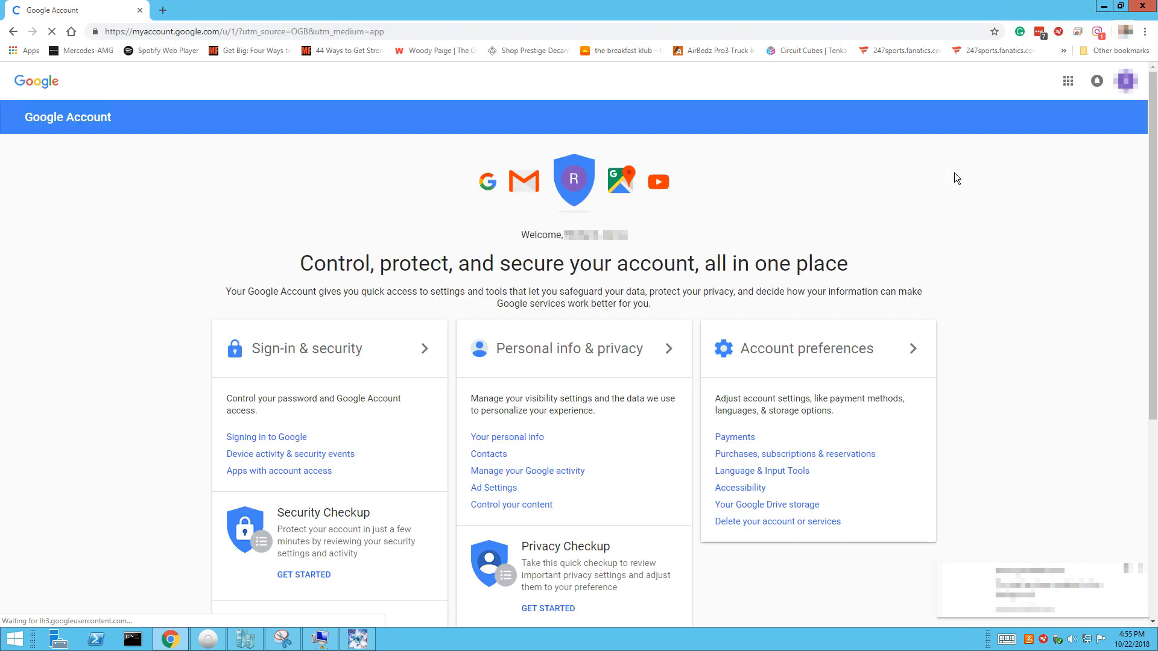
{"action": "left_click", "coordinate": [336, 355]}
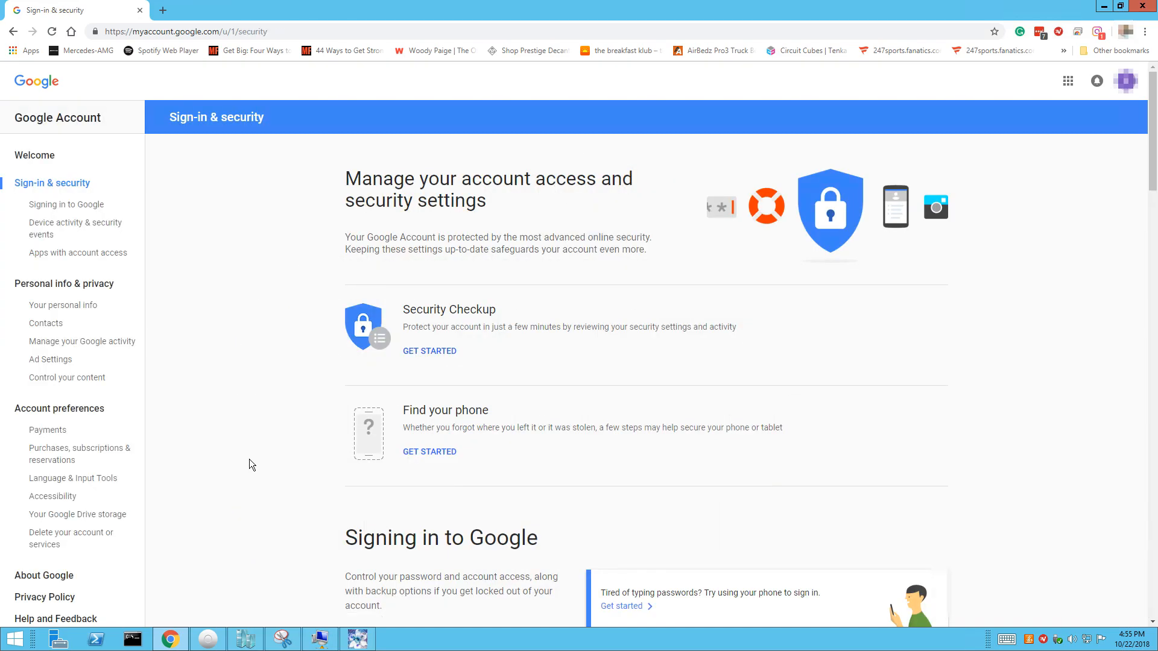
Confirm Allow less secure apps is ON, then return to Blue Iris Options.
{"action": "scroll", "coordinate": [251, 464], "scroll_direction": "down", "scroll_amount": 20}
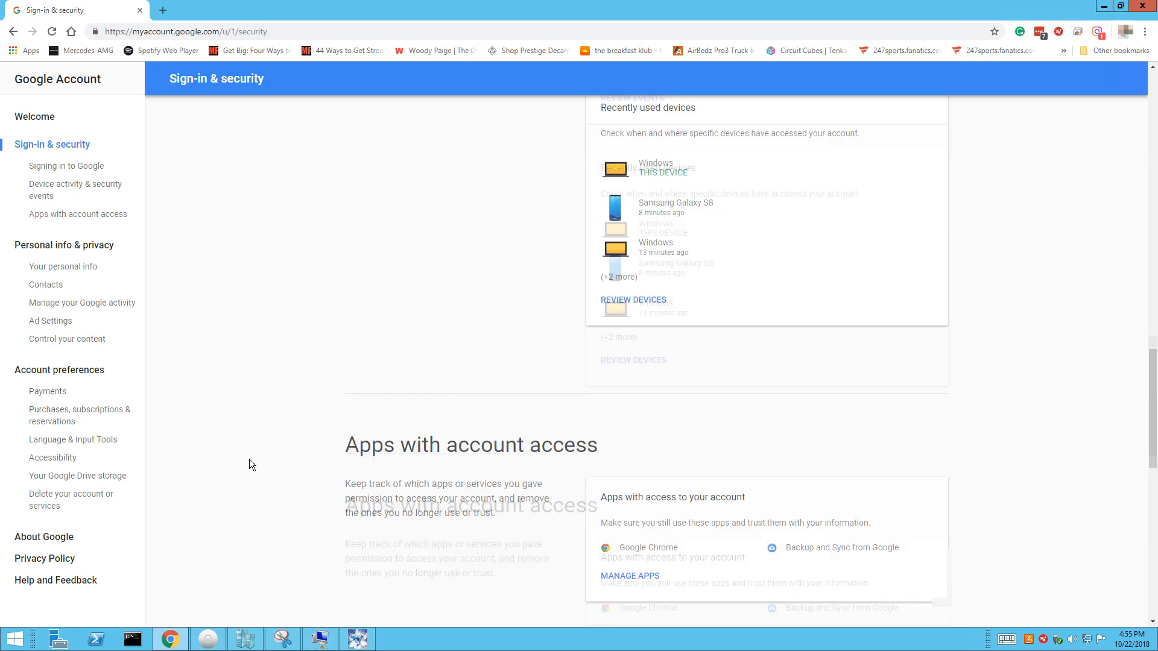
{"action": "scroll", "coordinate": [251, 464], "scroll_direction": "down", "scroll_amount": 15}
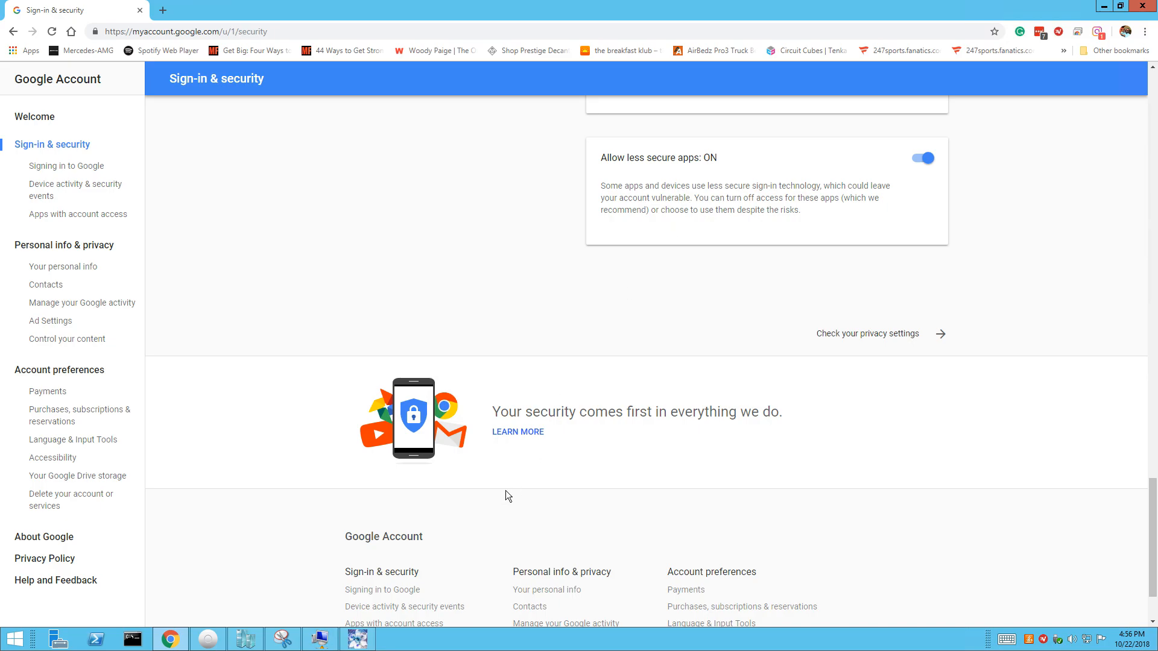
{"action": "left_click", "coordinate": [352, 648]}
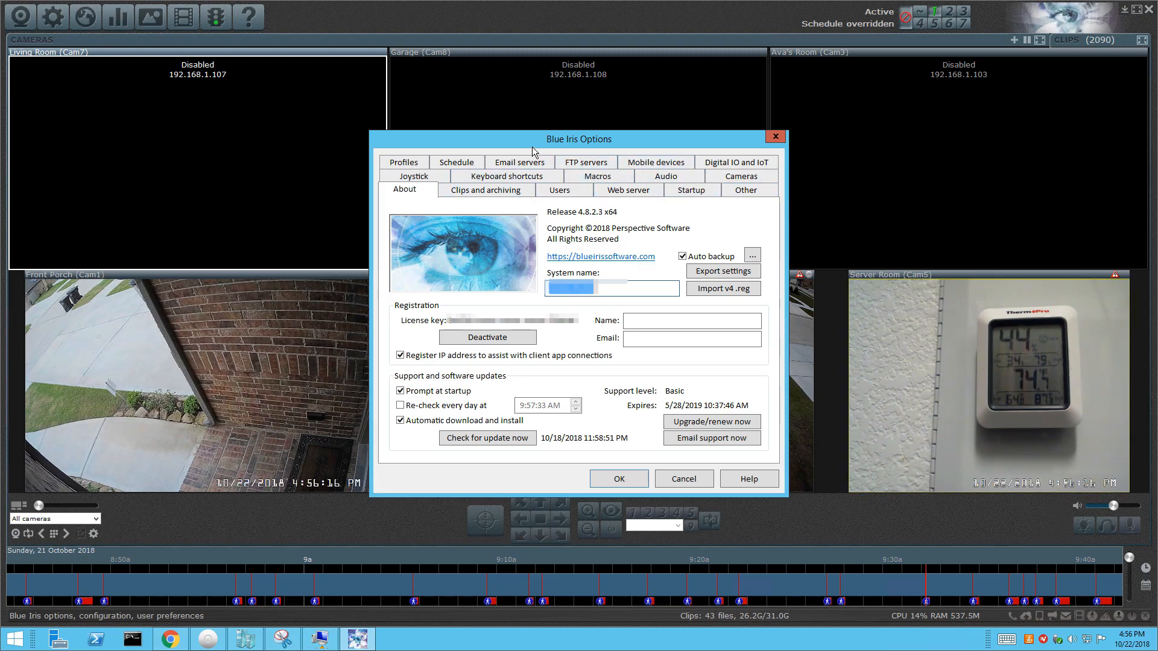
Add a new email server with a description and pick the GMail preset.
{"action": "left_click", "coordinate": [521, 164]}
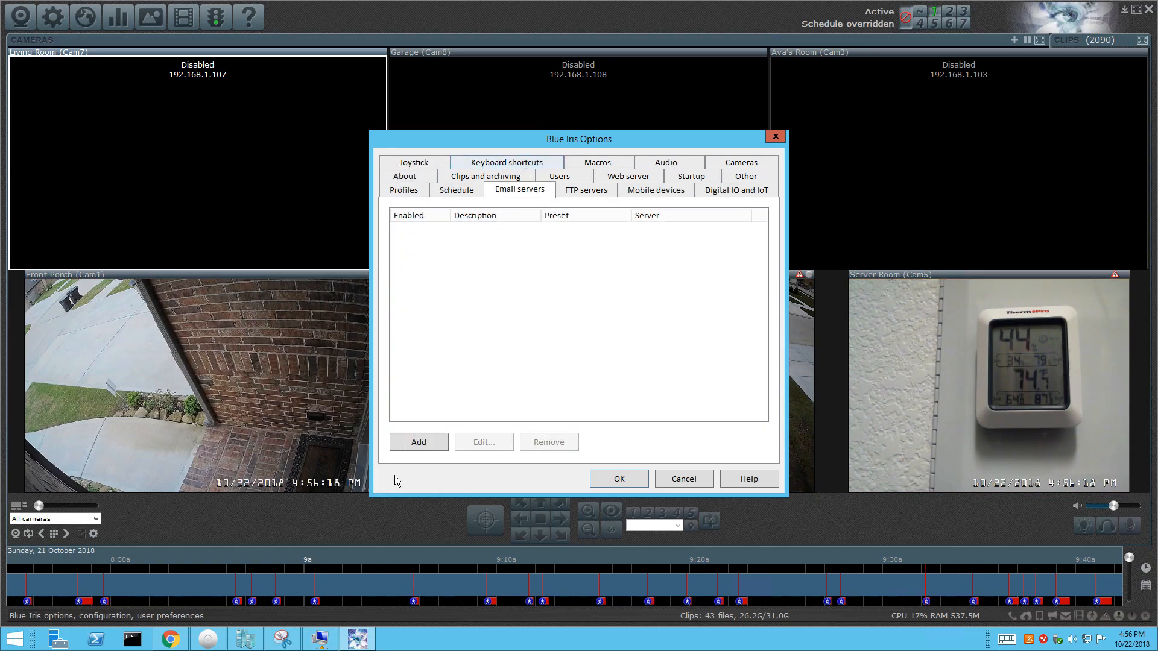
{"action": "left_click", "coordinate": [414, 444]}
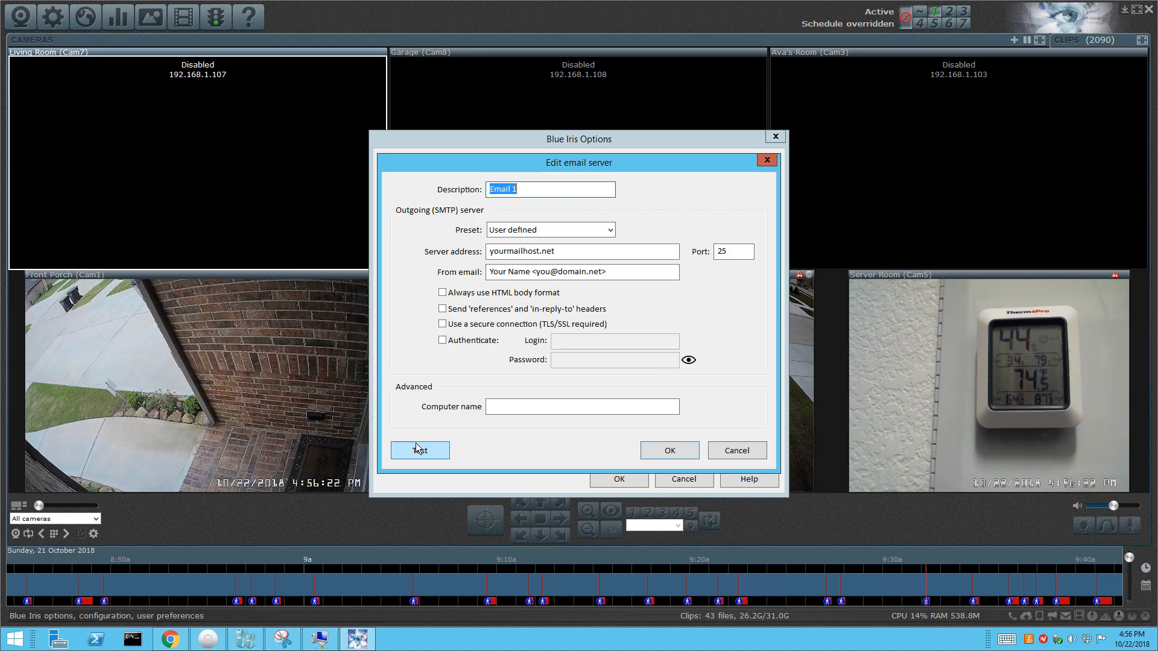
{"action": "type", "text": "*****"}
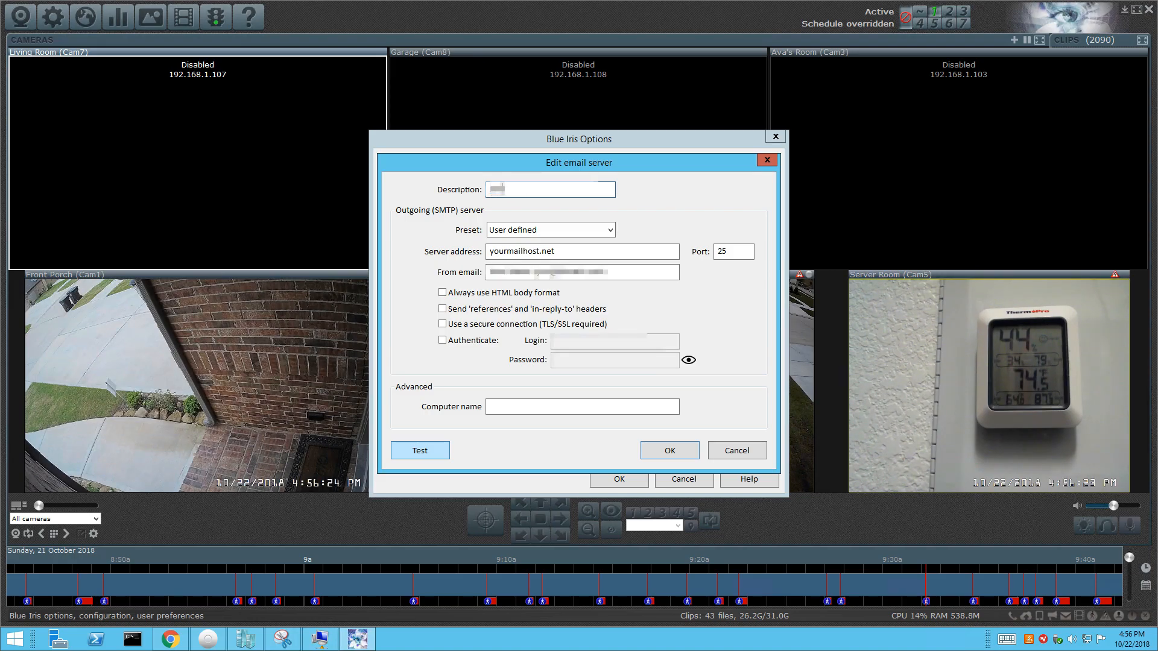
{"action": "type", "text": "*******"}
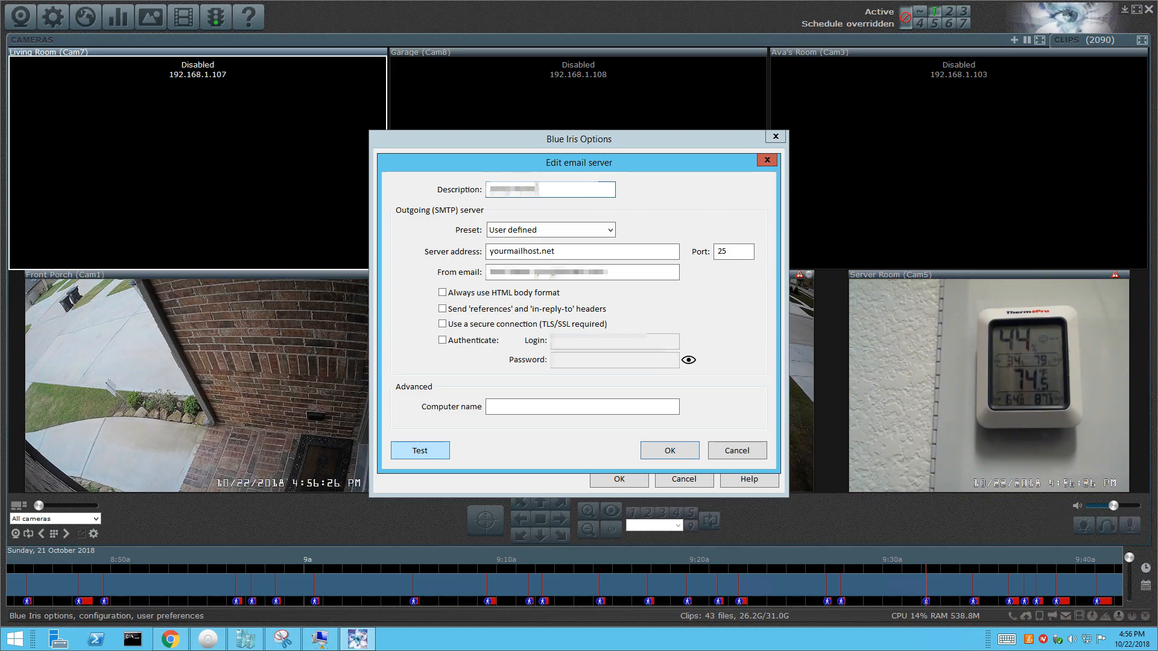
{"action": "type", "text": "*******"}
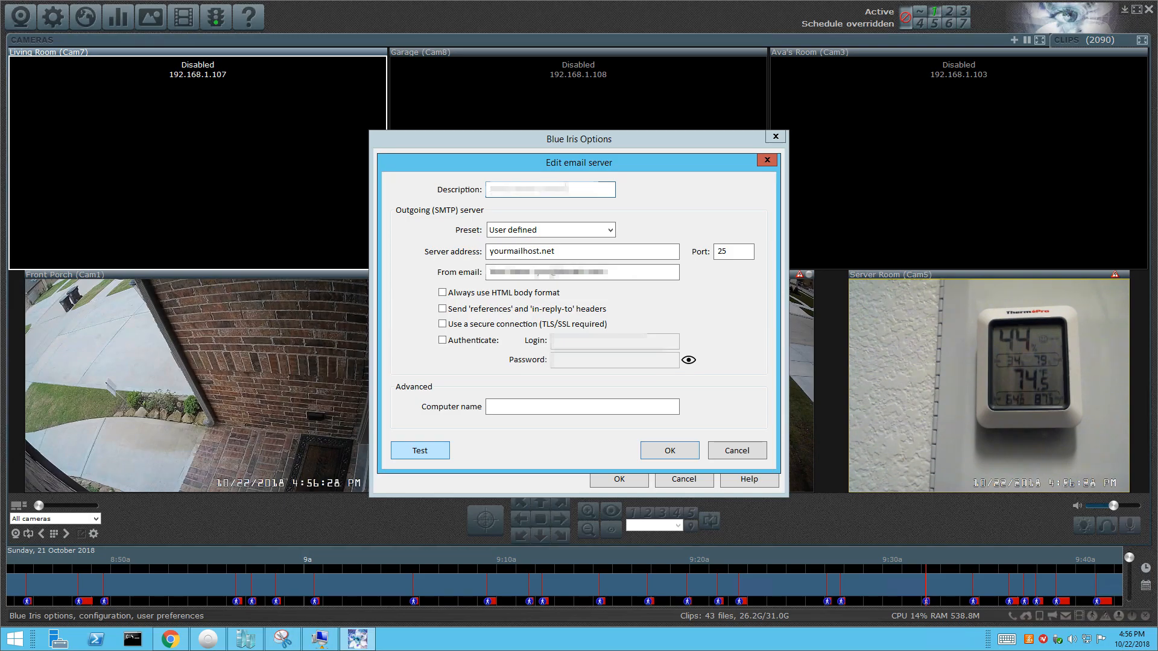
{"action": "left_click", "coordinate": [569, 233]}
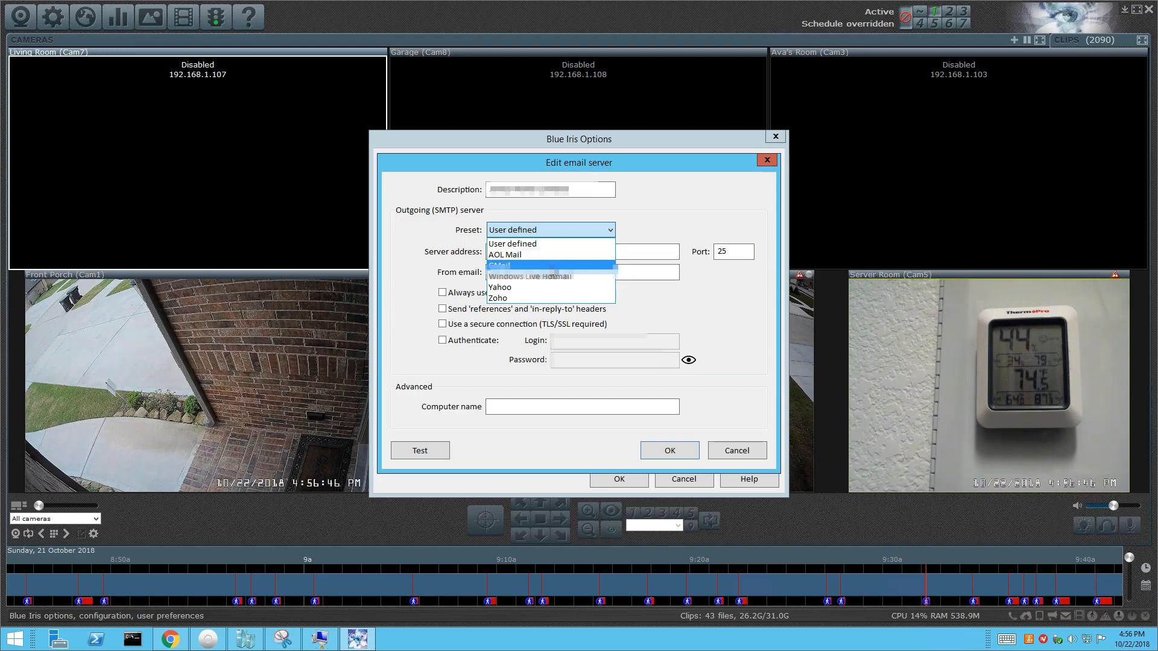
{"action": "left_click", "coordinate": [551, 266]}
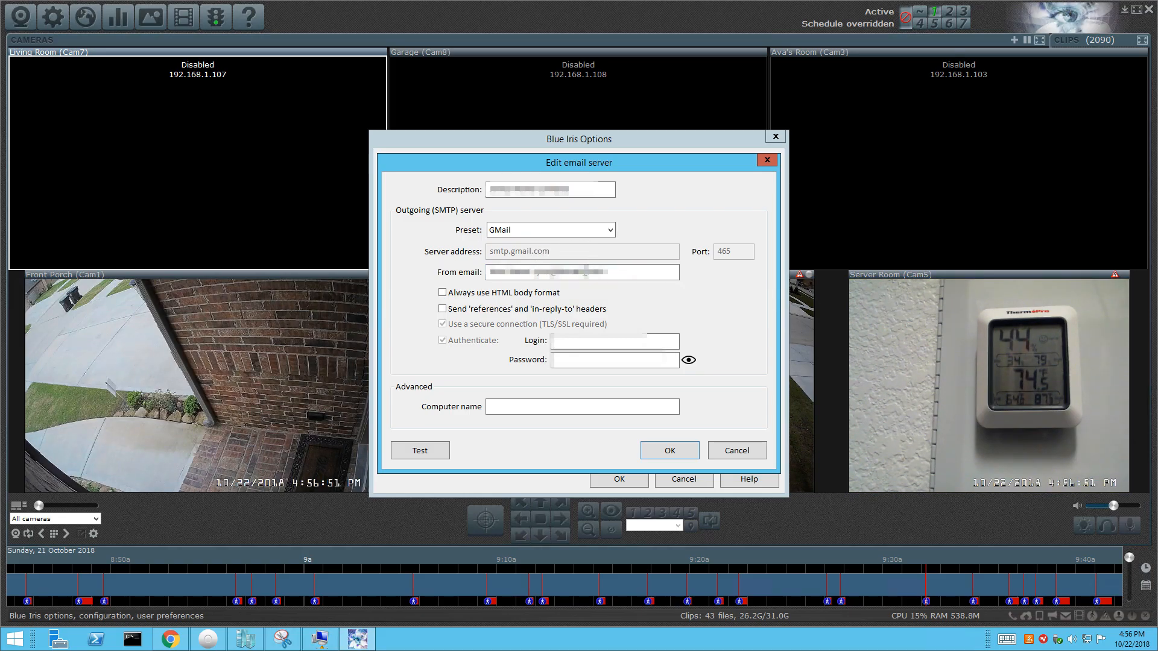
Correct the sender e-mail address and enter the Gmail account username as the login.
{"action": "left_click", "coordinate": [585, 274]}
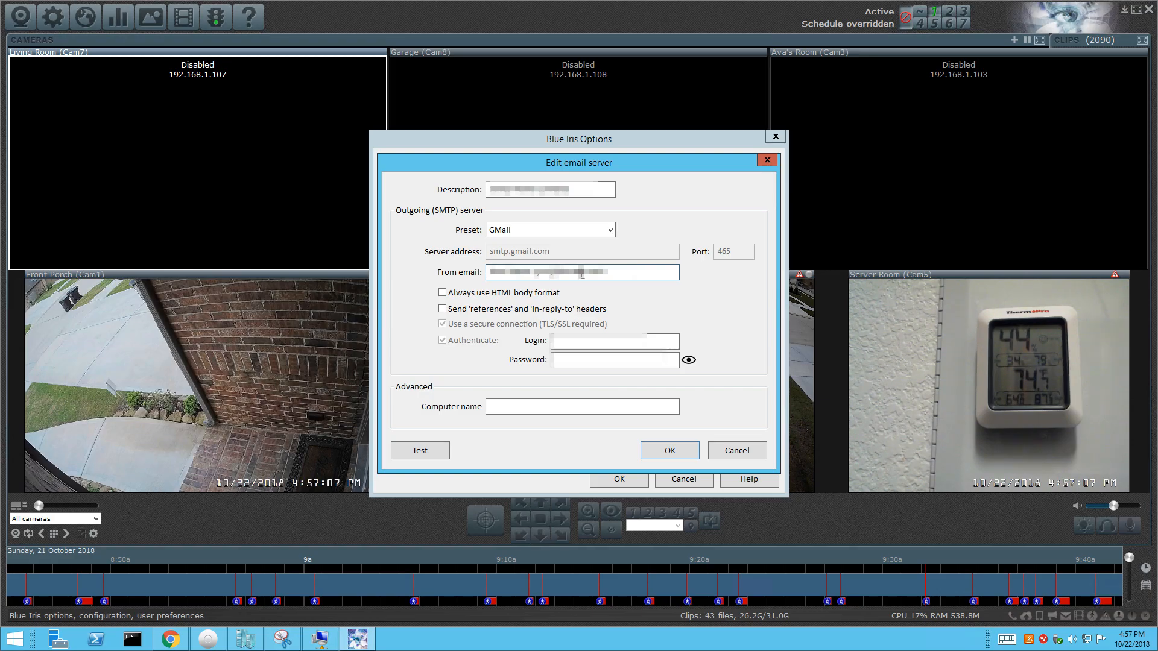
{"action": "double_click", "coordinate": [583, 275]}
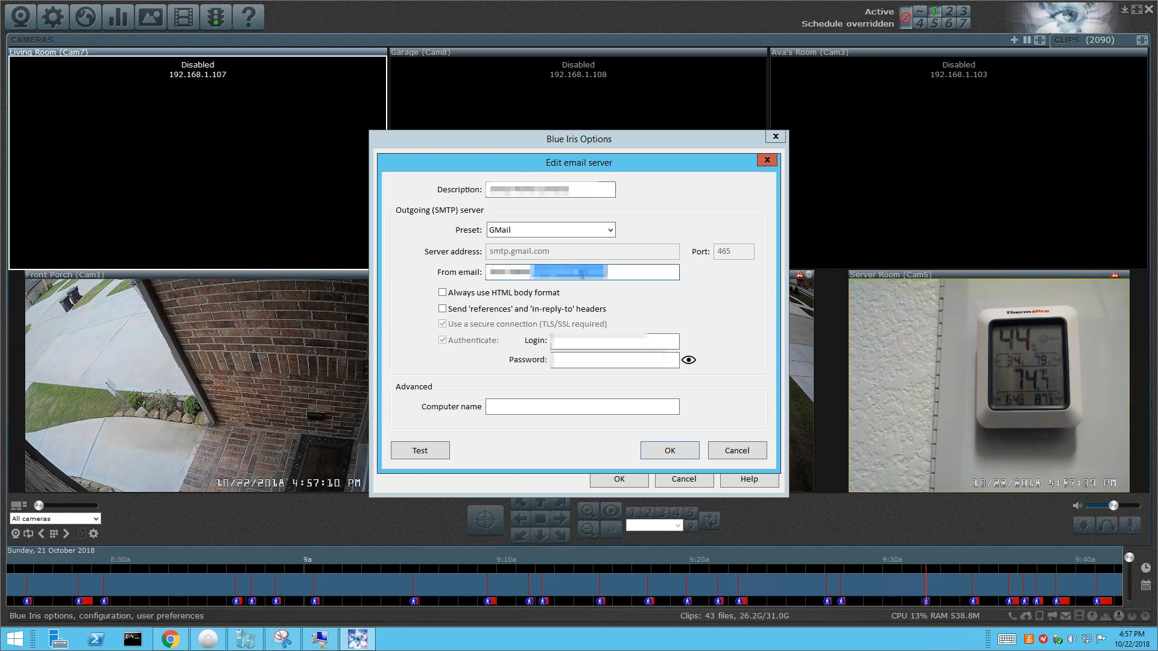
{"action": "key", "text": "BackSpace"}
{"action": "key", "text": "BackSpace"}
{"action": "key", "text": "BackSpace"}
{"action": "key", "text": "BackSpace"}
{"action": "key", "text": "BackSpace"}
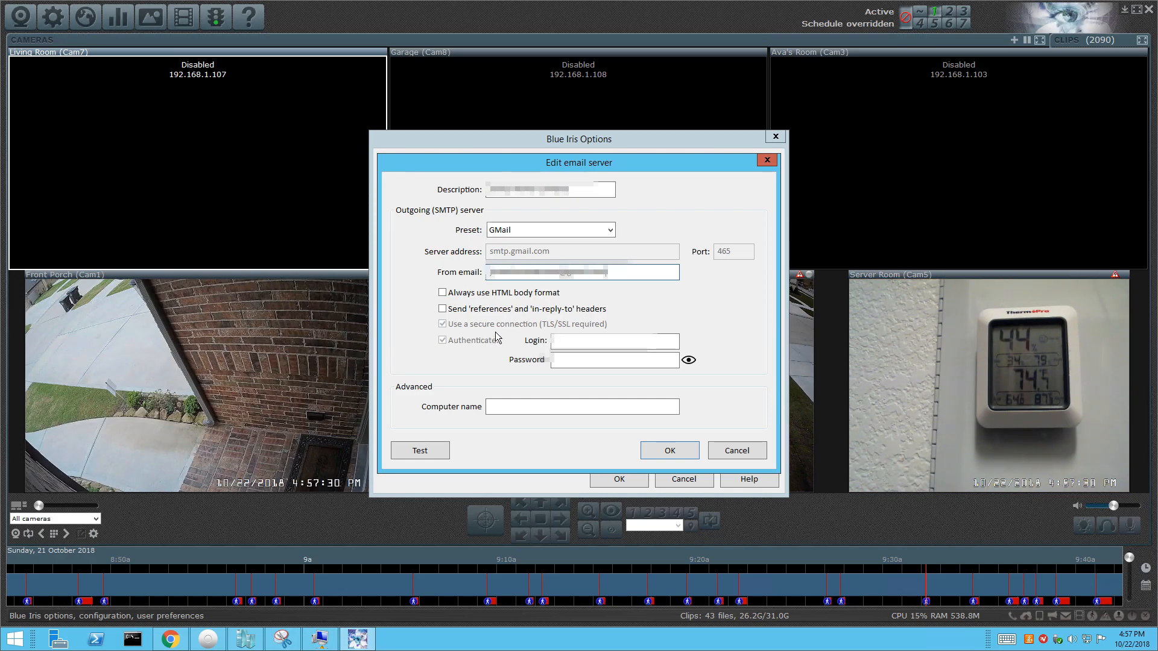
{"action": "left_click", "coordinate": [576, 340]}
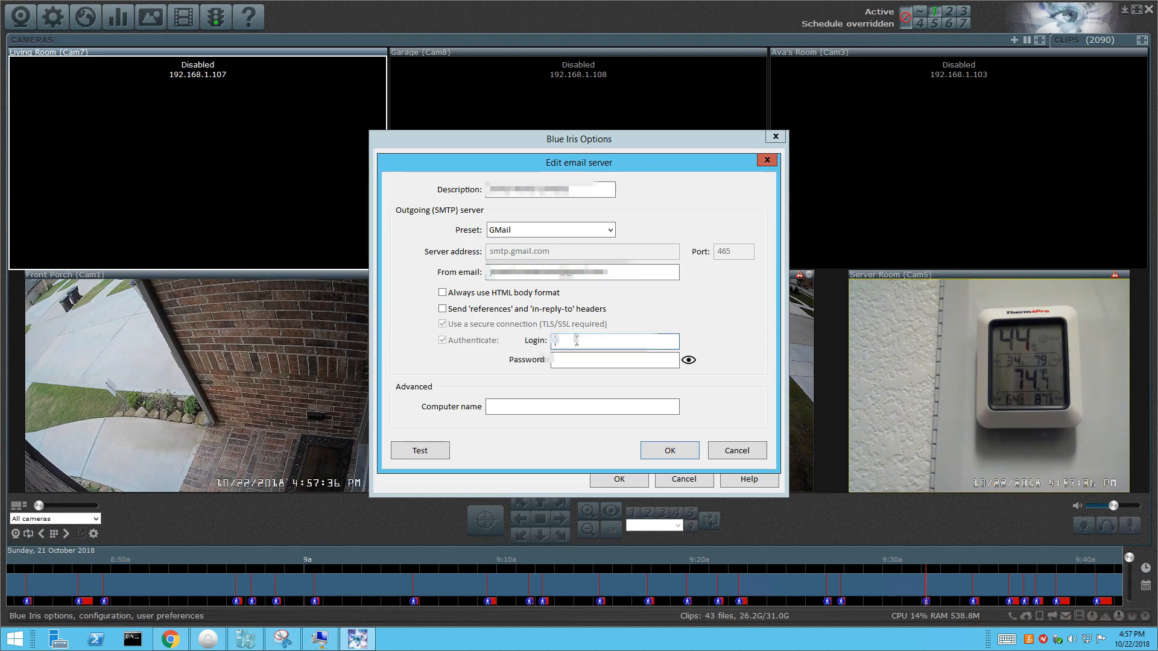
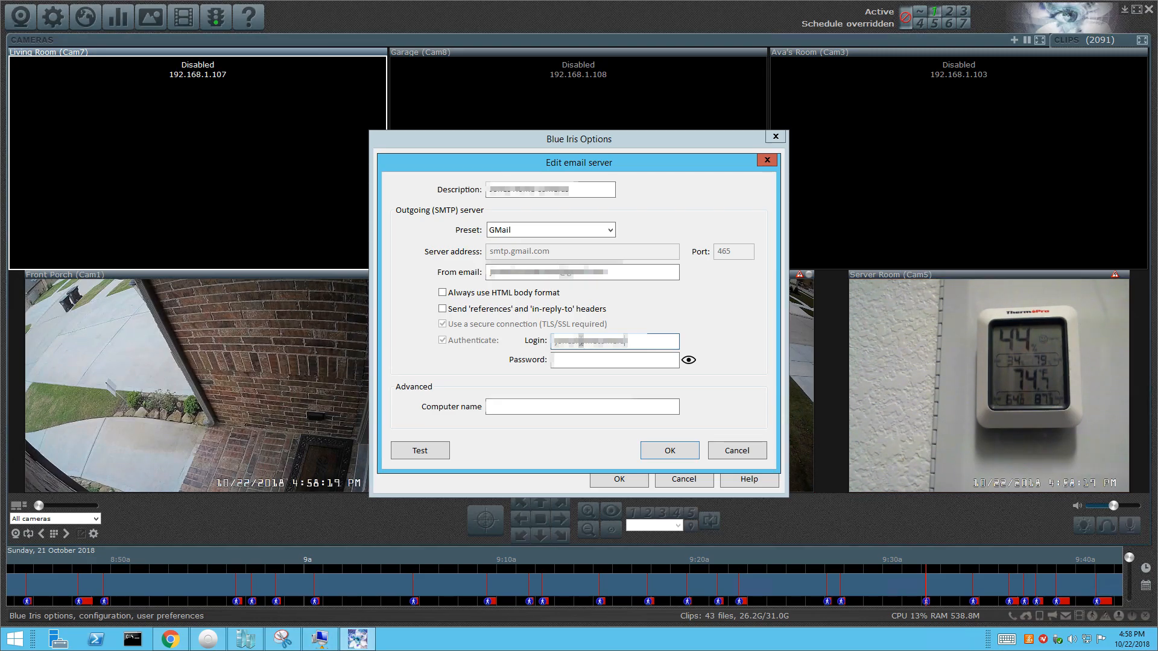
Enter the Gmail account password and a computer name, then save the email server.
{"action": "left_click", "coordinate": [584, 362]}
{"action": "type", "text": "************"}
{"action": "left_click", "coordinate": [568, 401]}
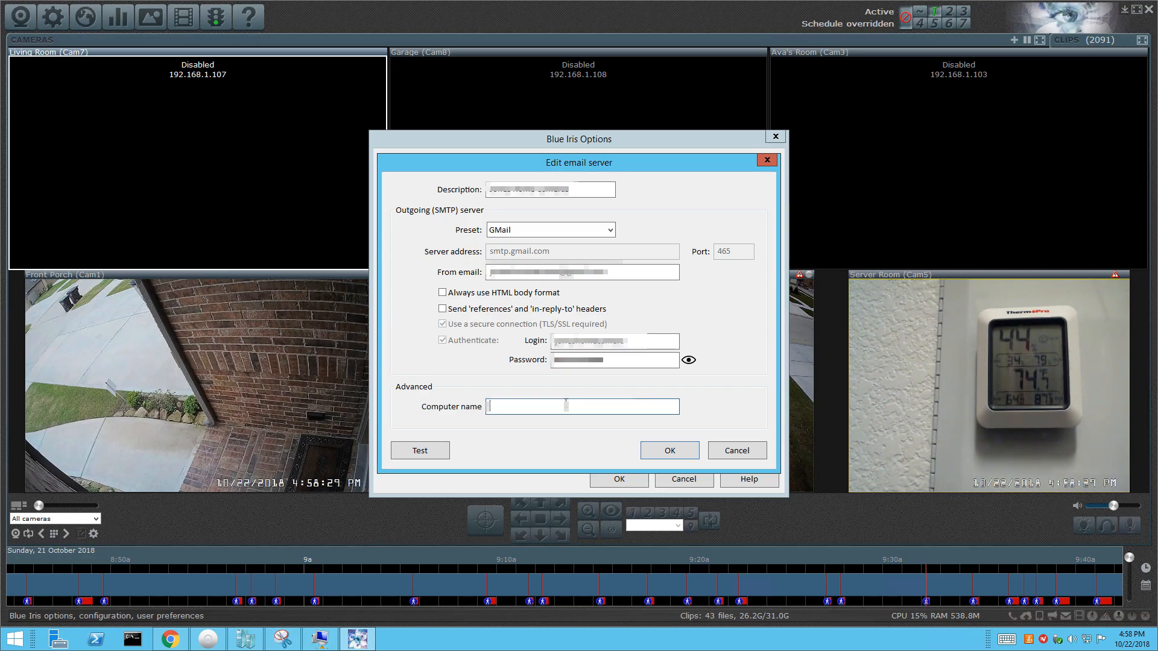
{"action": "type", "text": "jon"}
{"action": "type", "text": "**"}
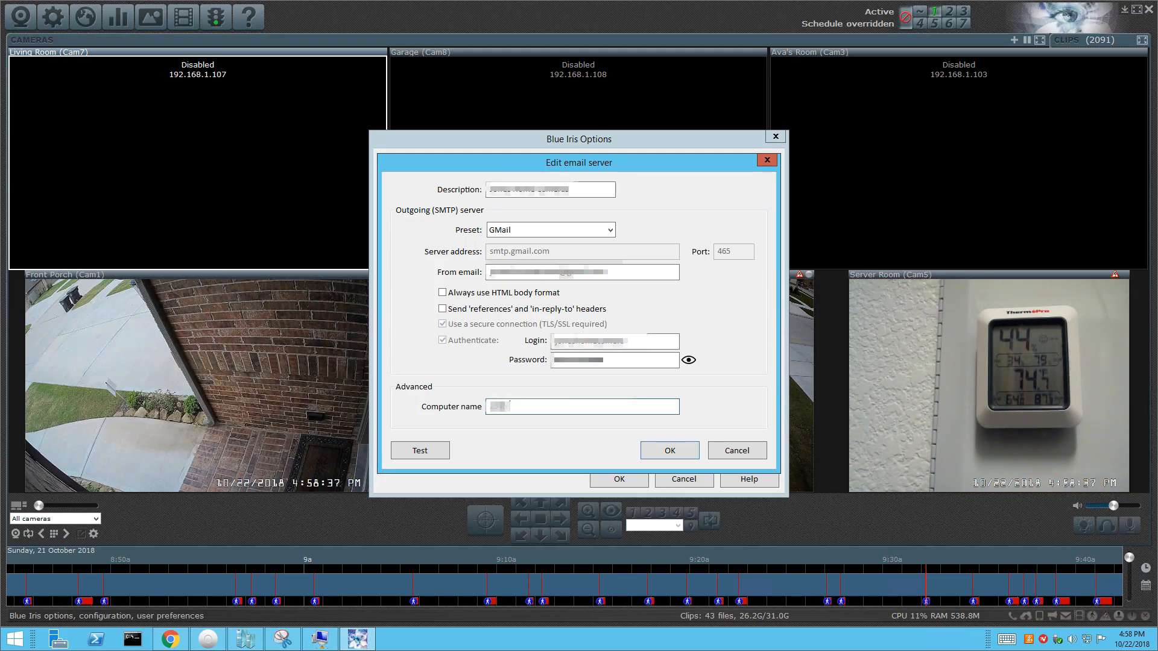
{"action": "type", "text": "****"}
{"action": "left_click", "coordinate": [666, 456]}
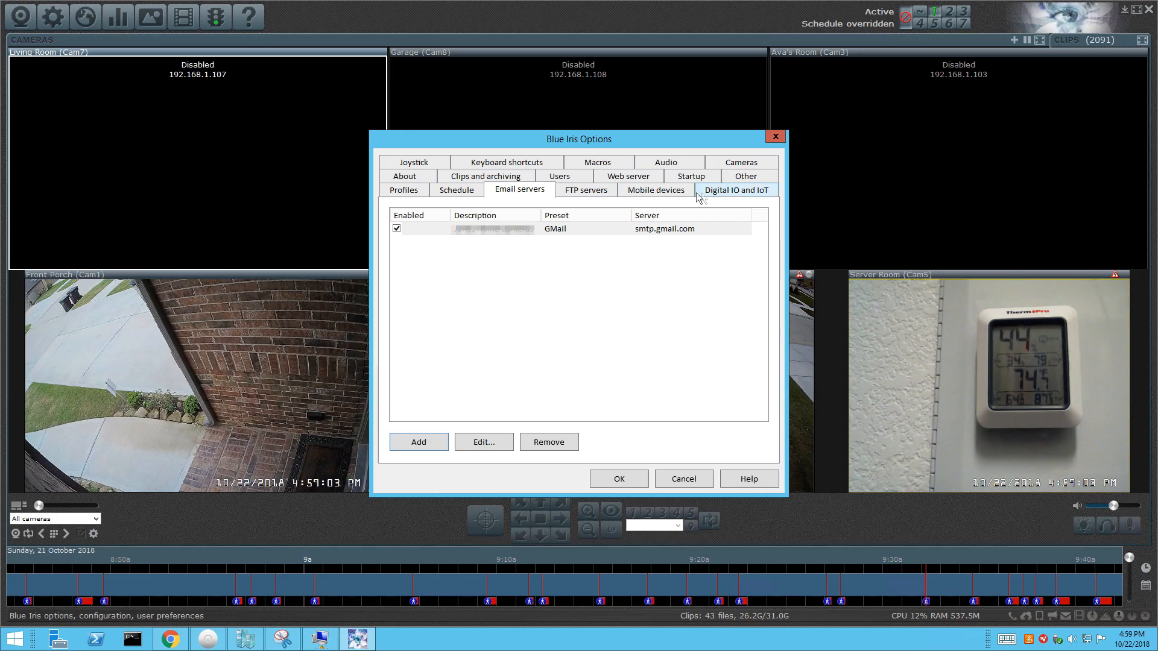
{"action": "left_click", "coordinate": [660, 194]}
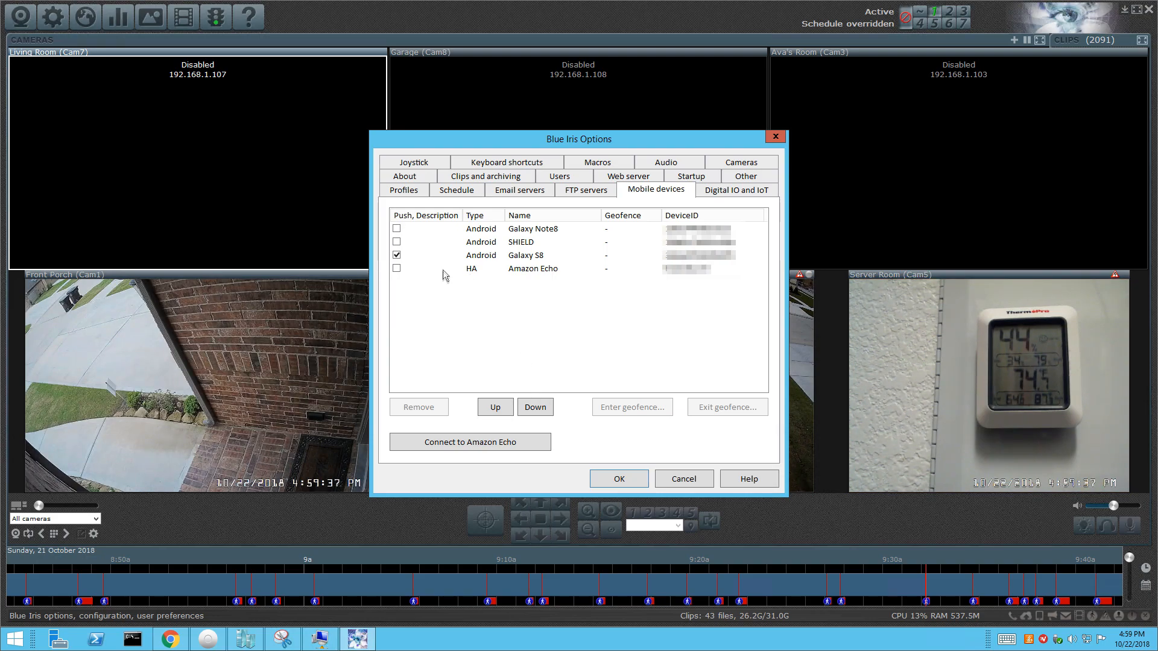
Select the Galaxy S8 phone in the Mobile devices list.
{"action": "left_click", "coordinate": [510, 257]}
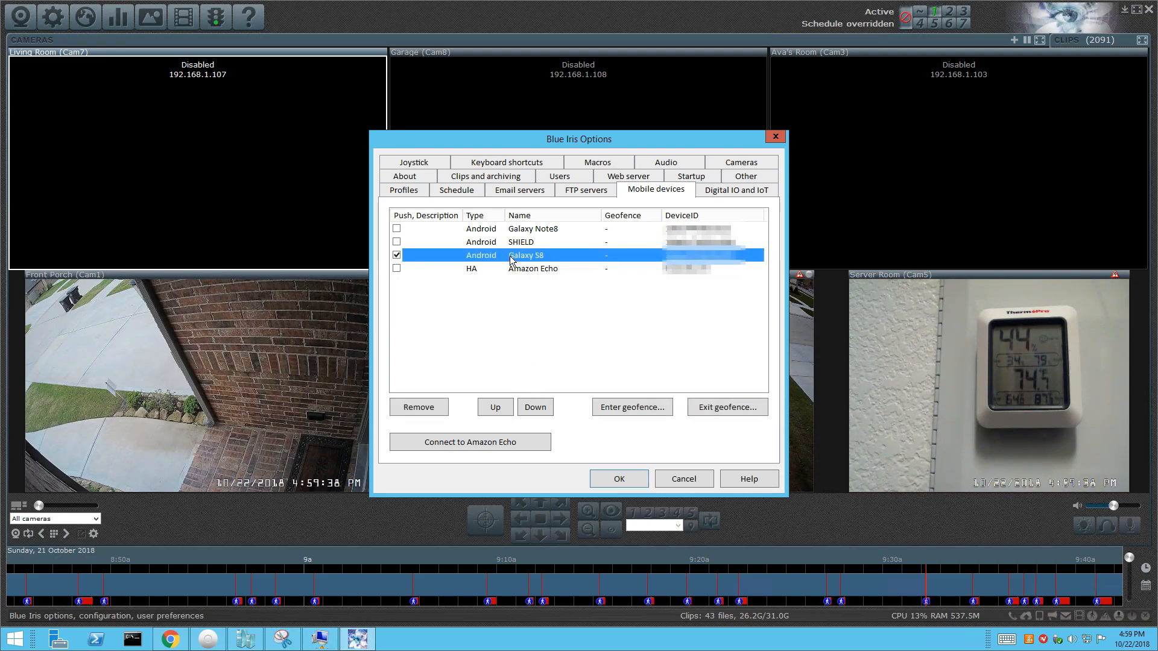
Open the Enter geofence actions for the Galaxy S8.
{"action": "left_click", "coordinate": [630, 415]}
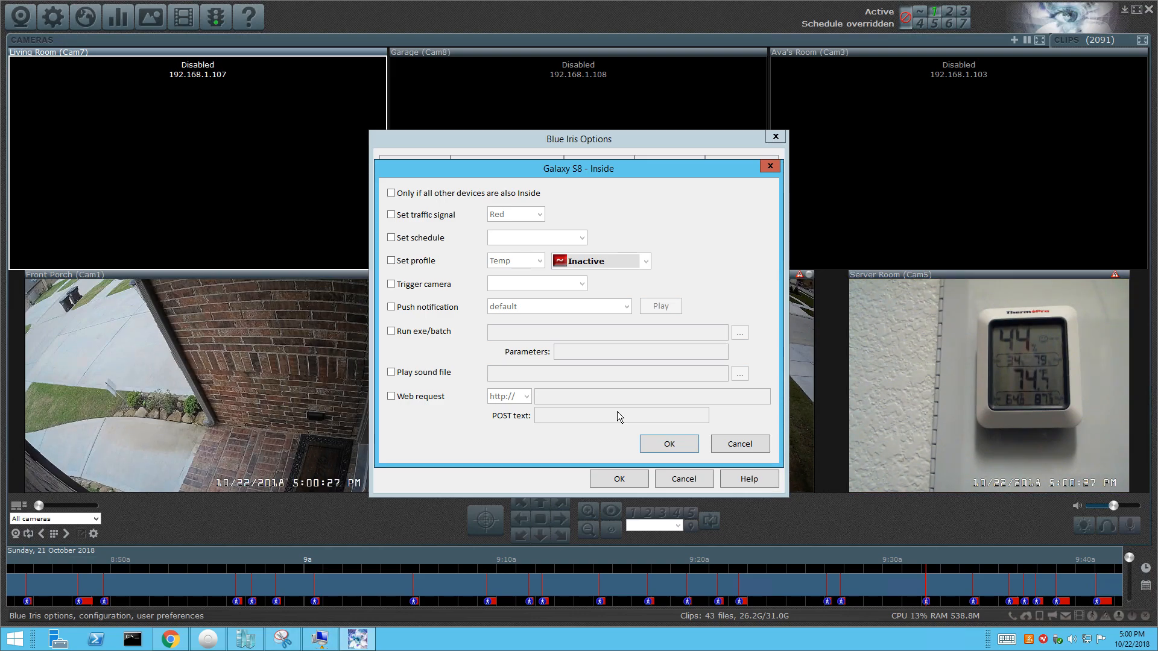
Set the arrival traffic signal to Green and enable the schedule and profile options.
{"action": "left_click", "coordinate": [391, 216]}
{"action": "left_click", "coordinate": [506, 215]}
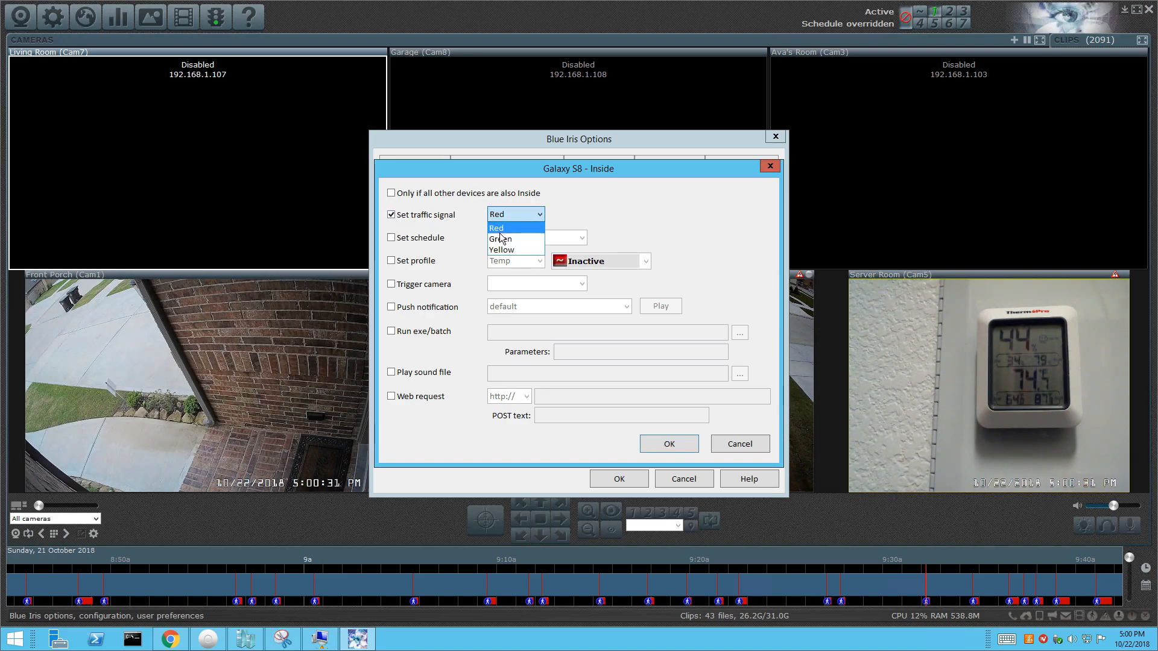
{"action": "left_click", "coordinate": [500, 238]}
{"action": "left_click", "coordinate": [391, 238]}
{"action": "left_click", "coordinate": [509, 237]}
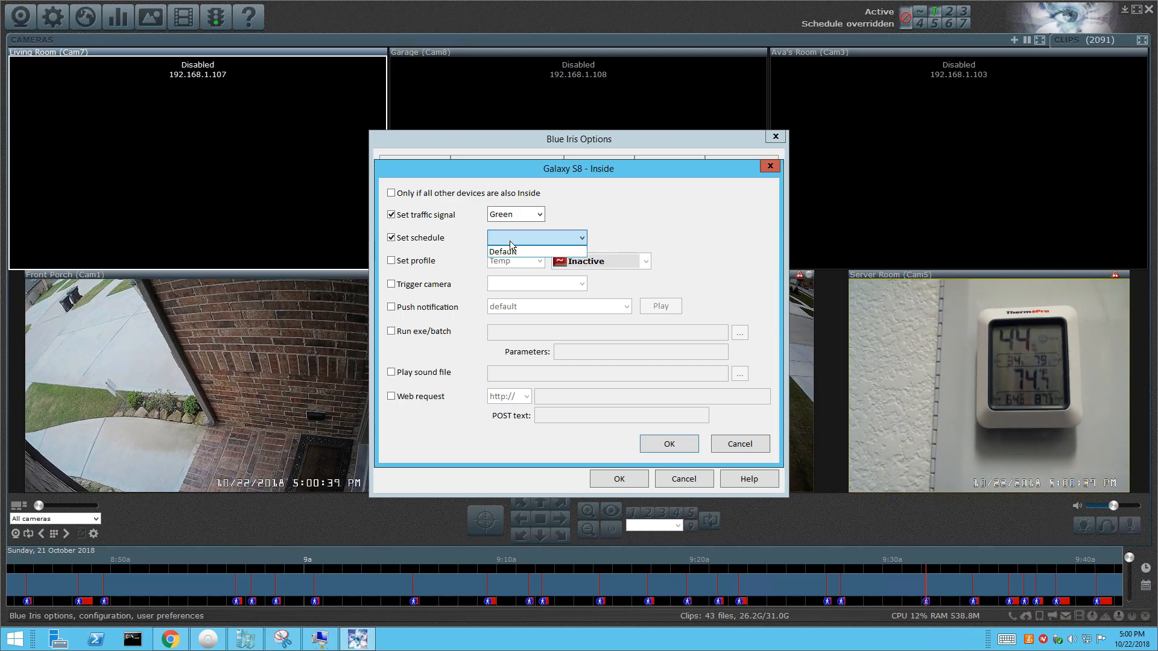
{"action": "left_click", "coordinate": [396, 265]}
{"action": "left_click", "coordinate": [392, 260]}
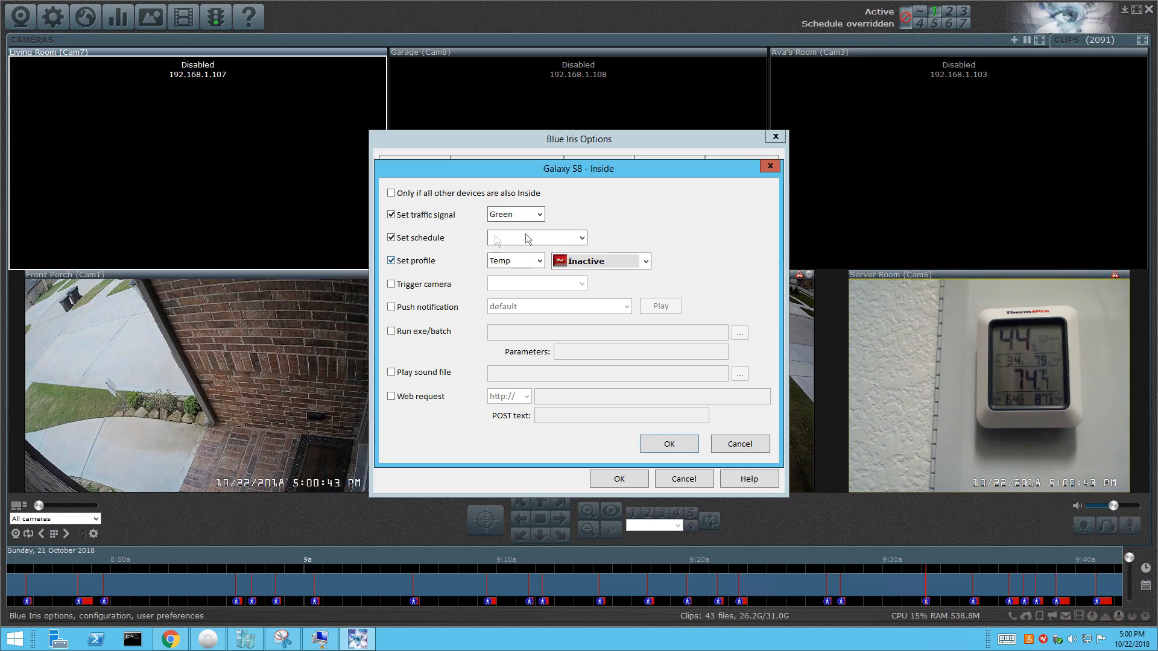
{"action": "left_click", "coordinate": [610, 266]}
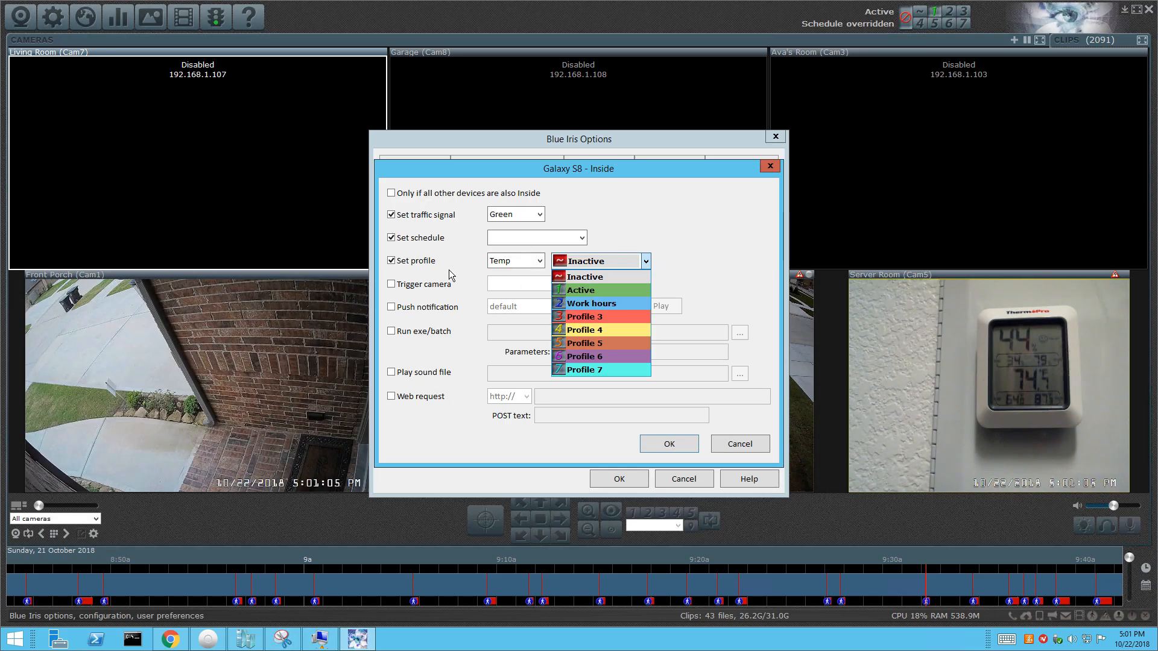
{"action": "left_click", "coordinate": [530, 273]}
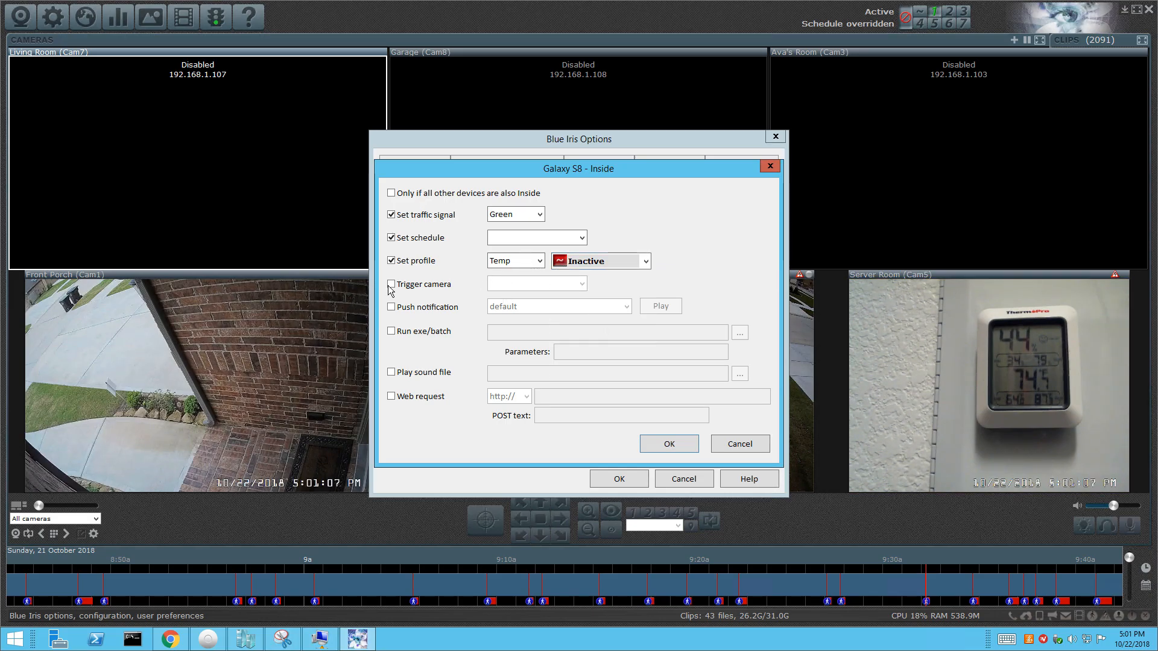
Tick Trigger camera, Push notification with default sound and Run exe/batch, then cancel the dialog.
{"action": "left_click", "coordinate": [390, 284]}
{"action": "left_click", "coordinate": [542, 283]}
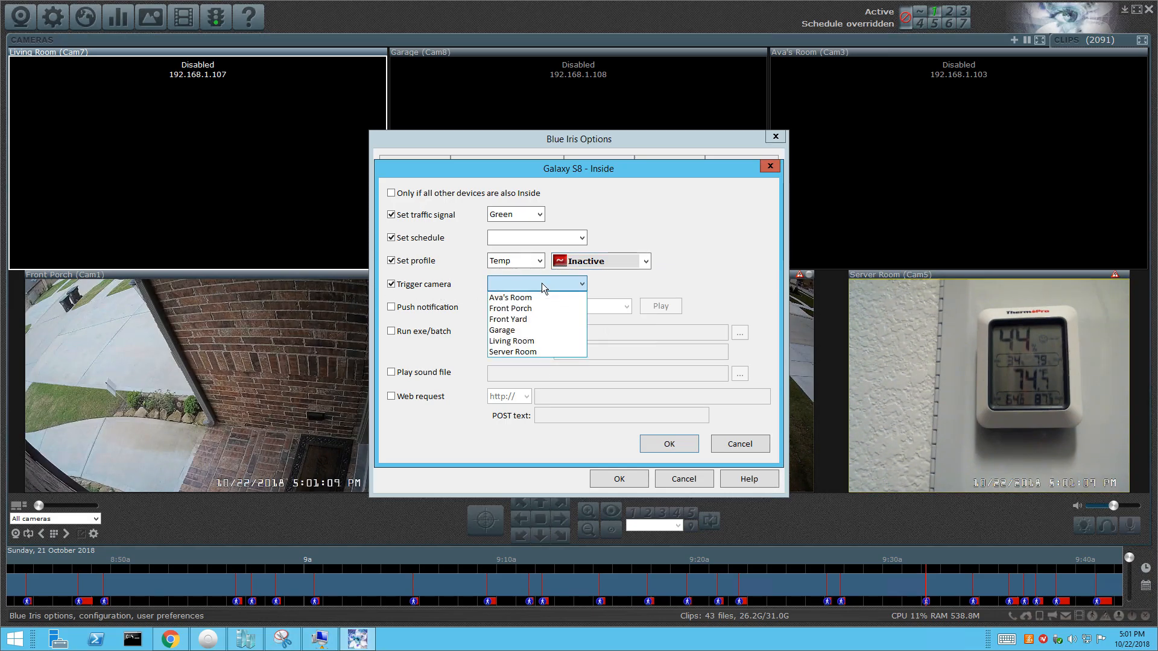
{"action": "left_click", "coordinate": [468, 279]}
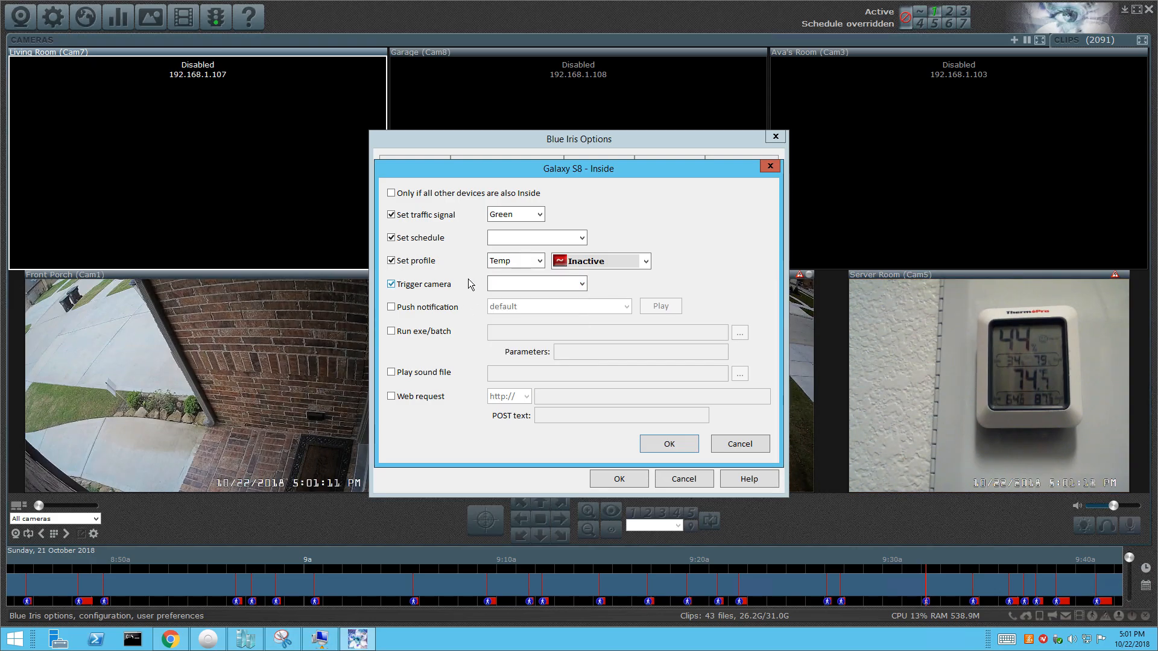
{"action": "left_click", "coordinate": [391, 307]}
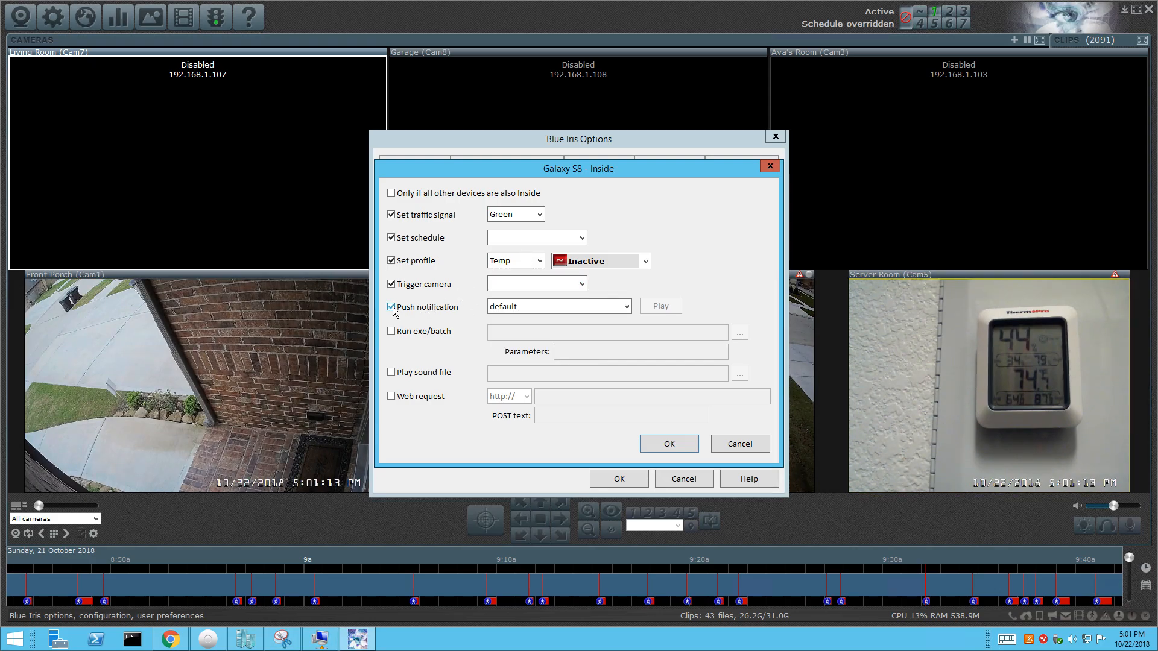
{"action": "left_click", "coordinate": [509, 310]}
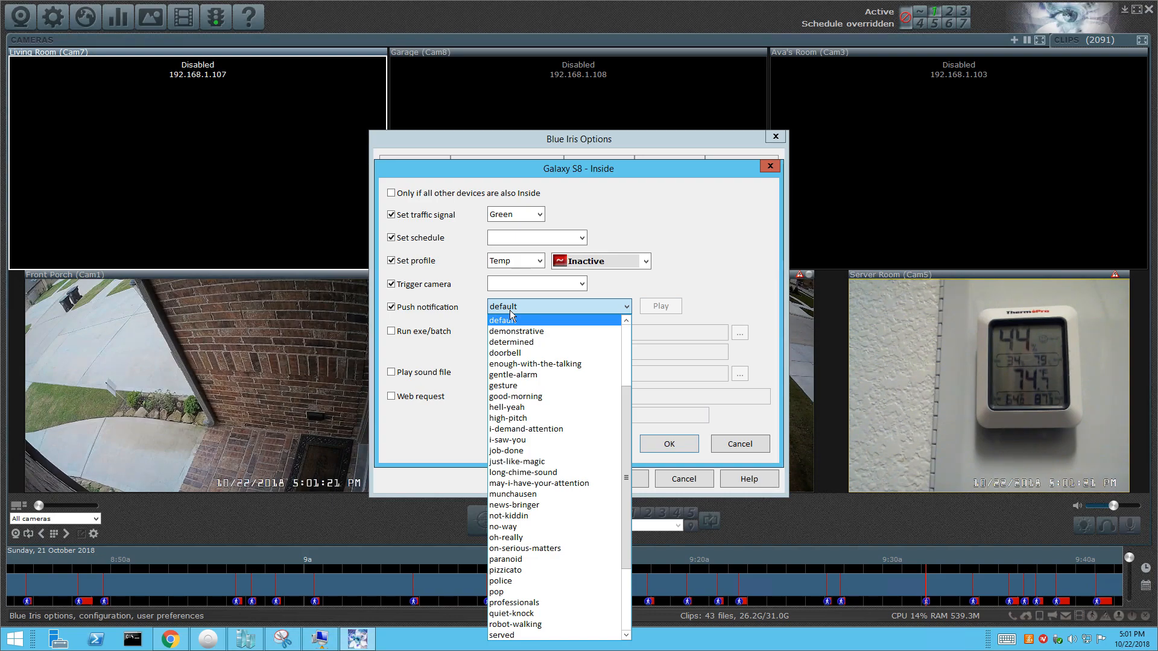
{"action": "left_click", "coordinate": [437, 348]}
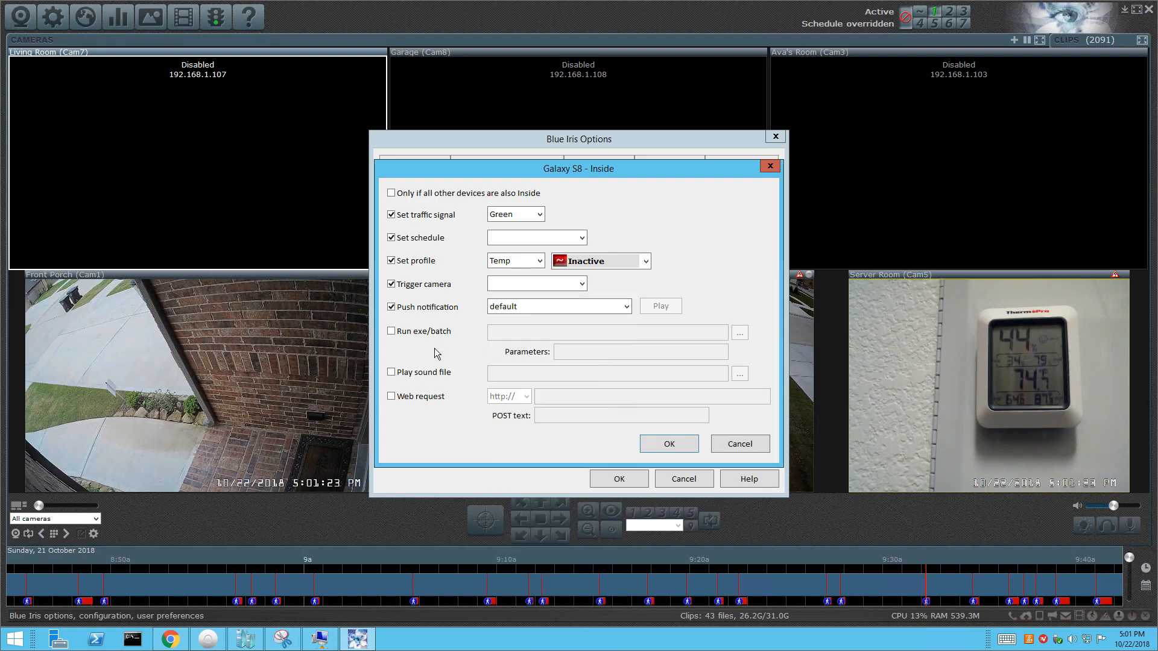
{"action": "left_click", "coordinate": [395, 331]}
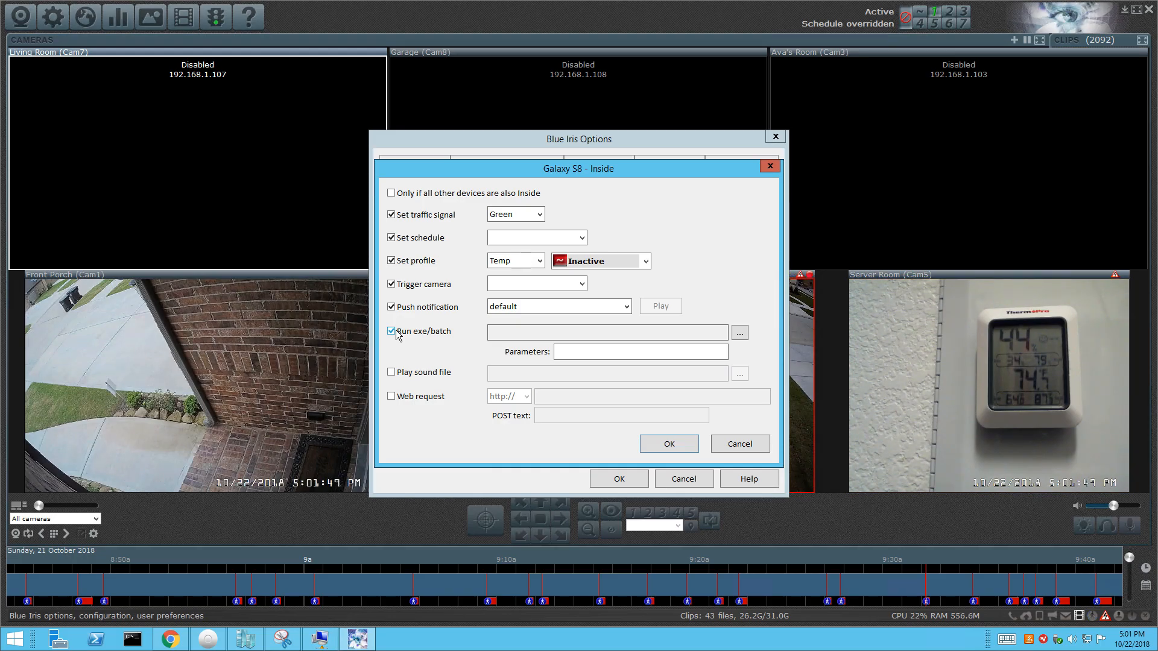
{"action": "left_click", "coordinate": [740, 444]}
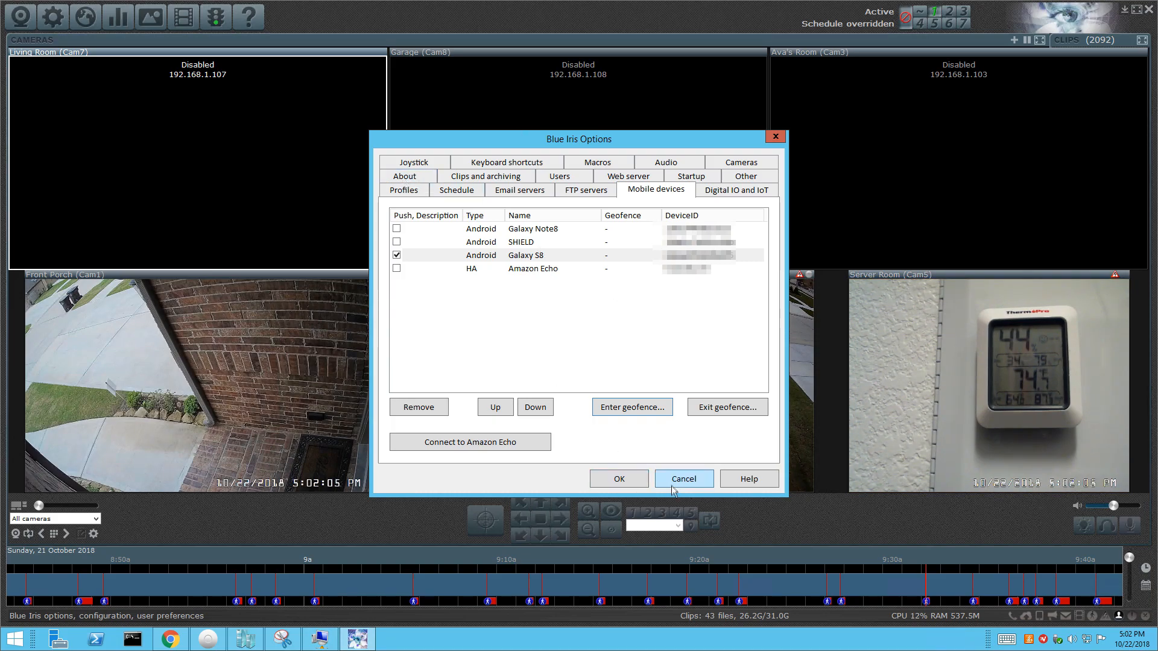
Enable the Default schedule and clear the weekday 8 am–6 pm hours with the Active profile.
{"action": "left_click", "coordinate": [456, 191]}
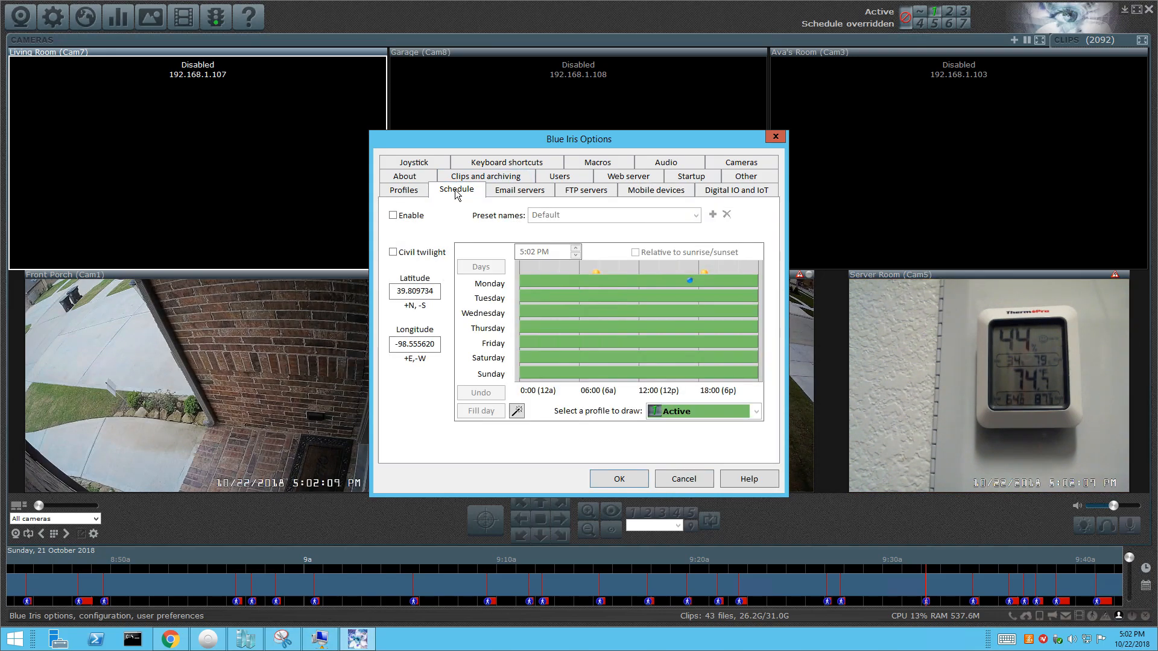
{"action": "left_click", "coordinate": [392, 216]}
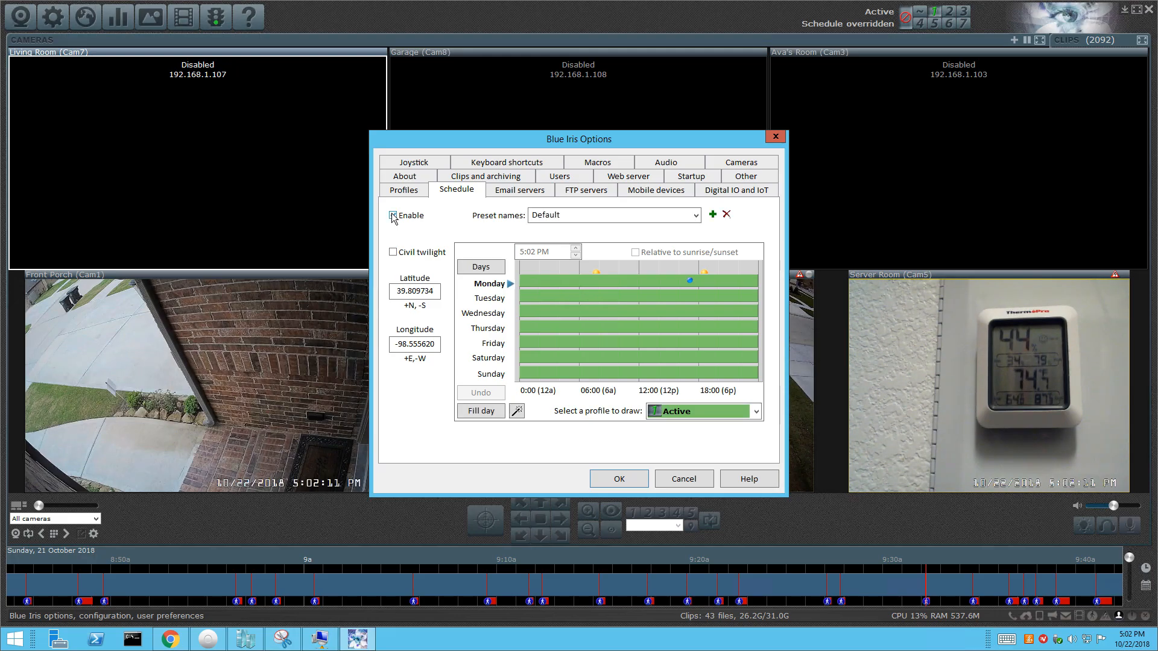
{"action": "left_click", "coordinate": [584, 214]}
{"action": "left_click", "coordinate": [696, 216]}
{"action": "left_click", "coordinate": [696, 215]}
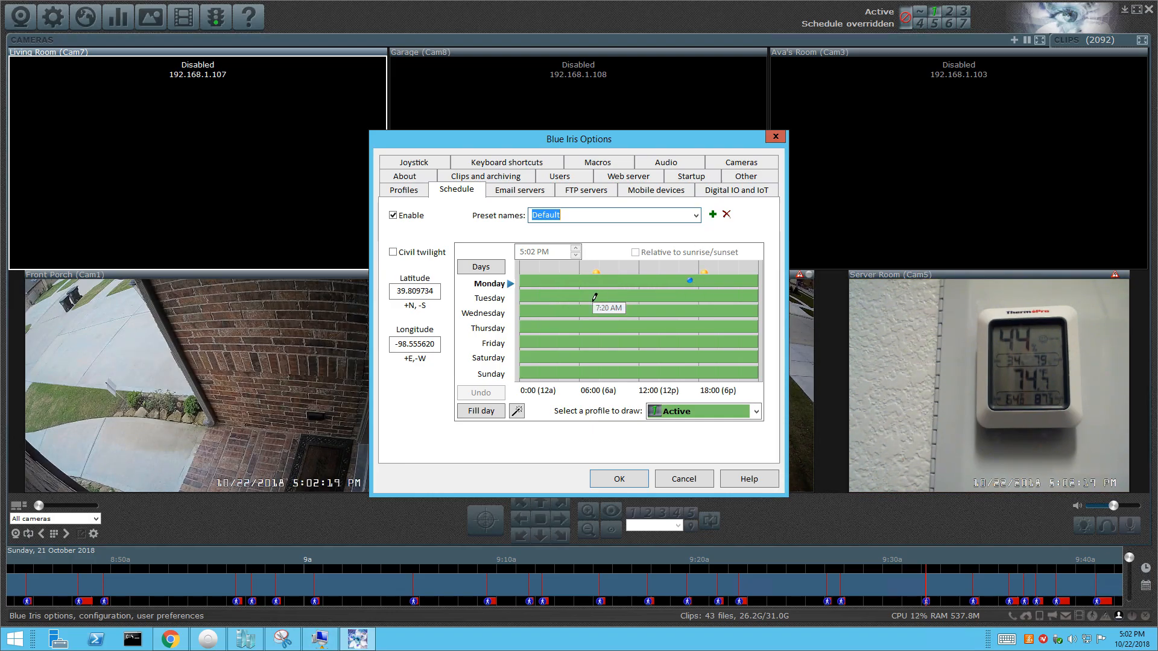
{"action": "left_click", "coordinate": [736, 410]}
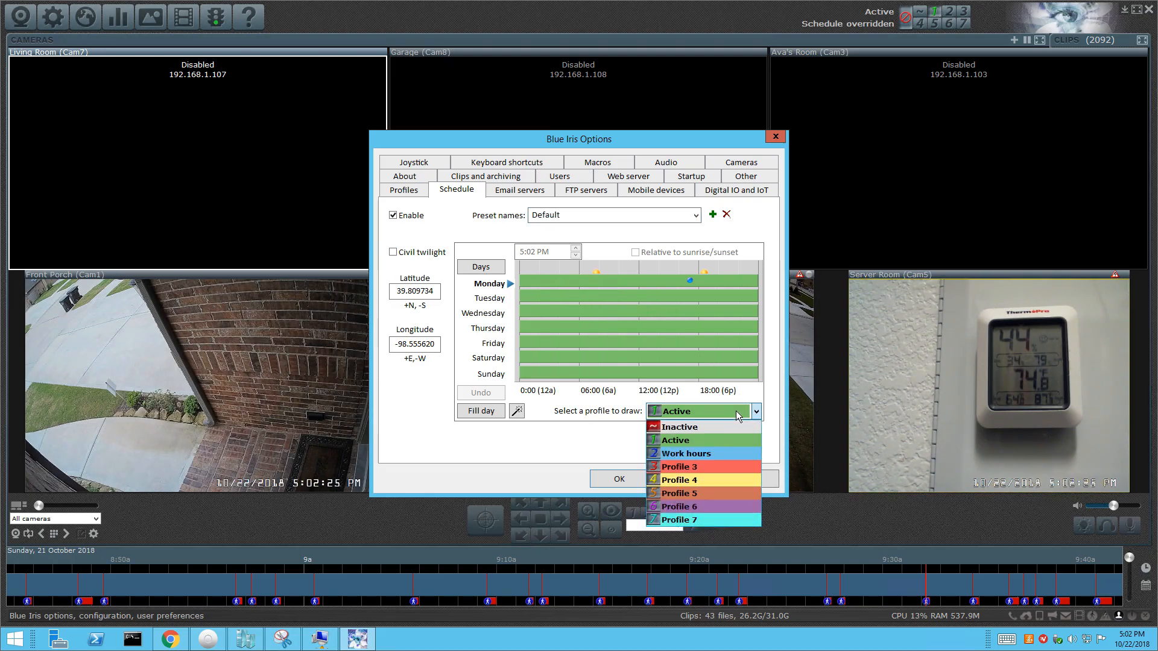
{"action": "left_click", "coordinate": [512, 416]}
{"action": "left_click", "coordinate": [511, 415]}
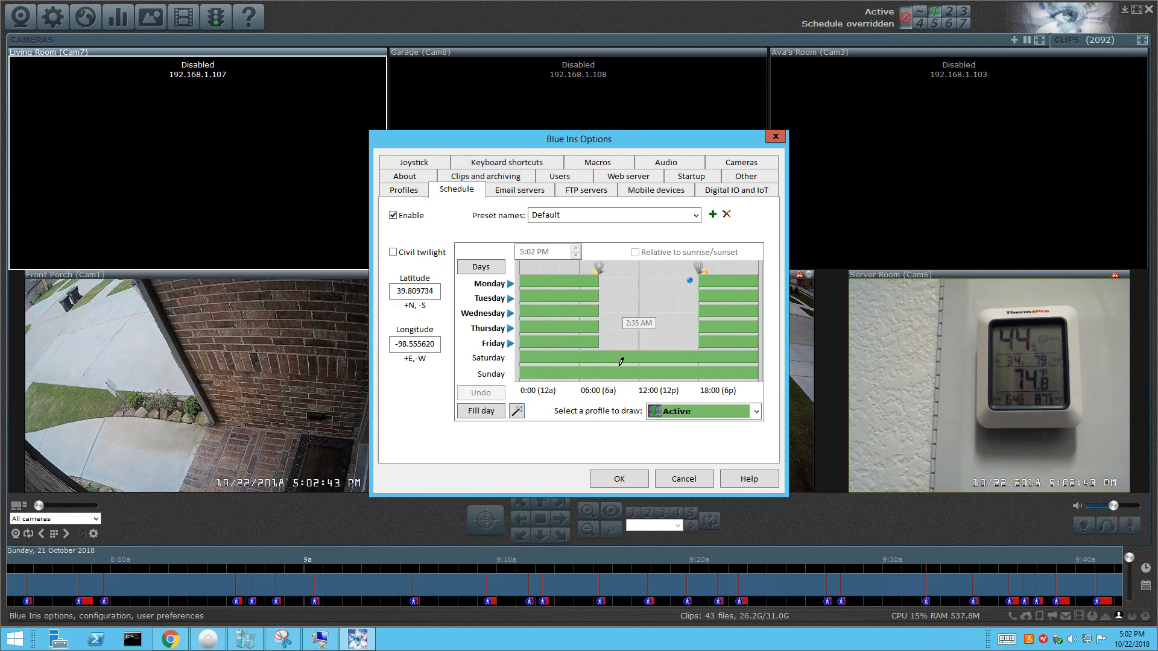
Cancel Blue Iris Options and open the Front Yard camera's properties.
{"action": "left_click", "coordinate": [686, 480]}
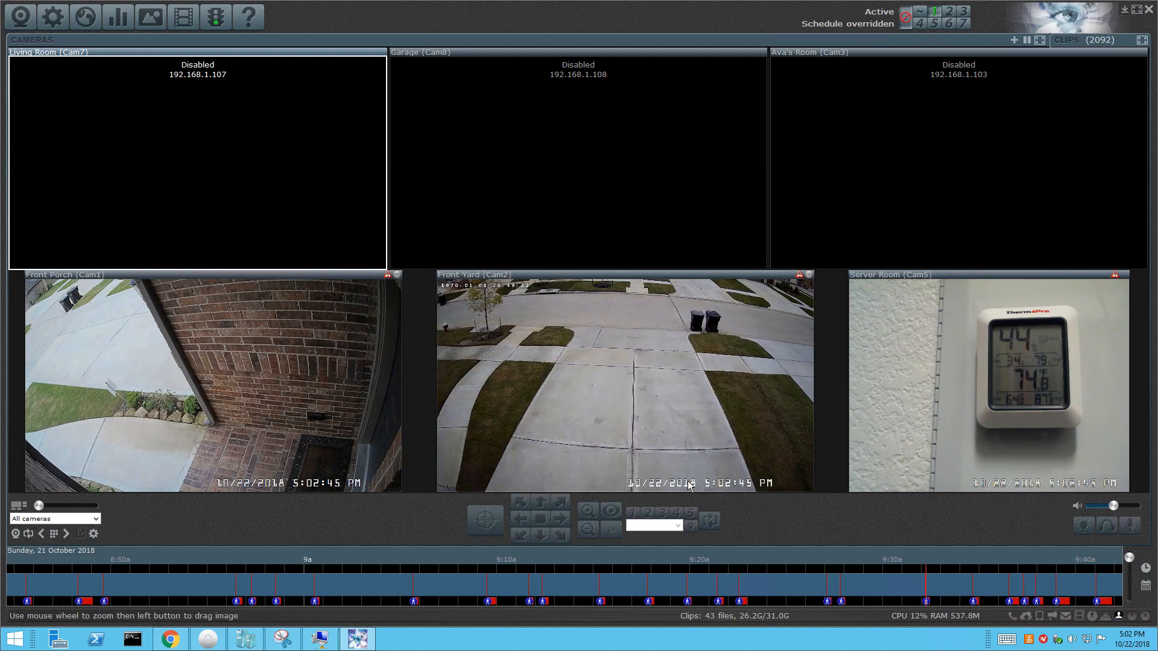
{"action": "right_click", "coordinate": [599, 363]}
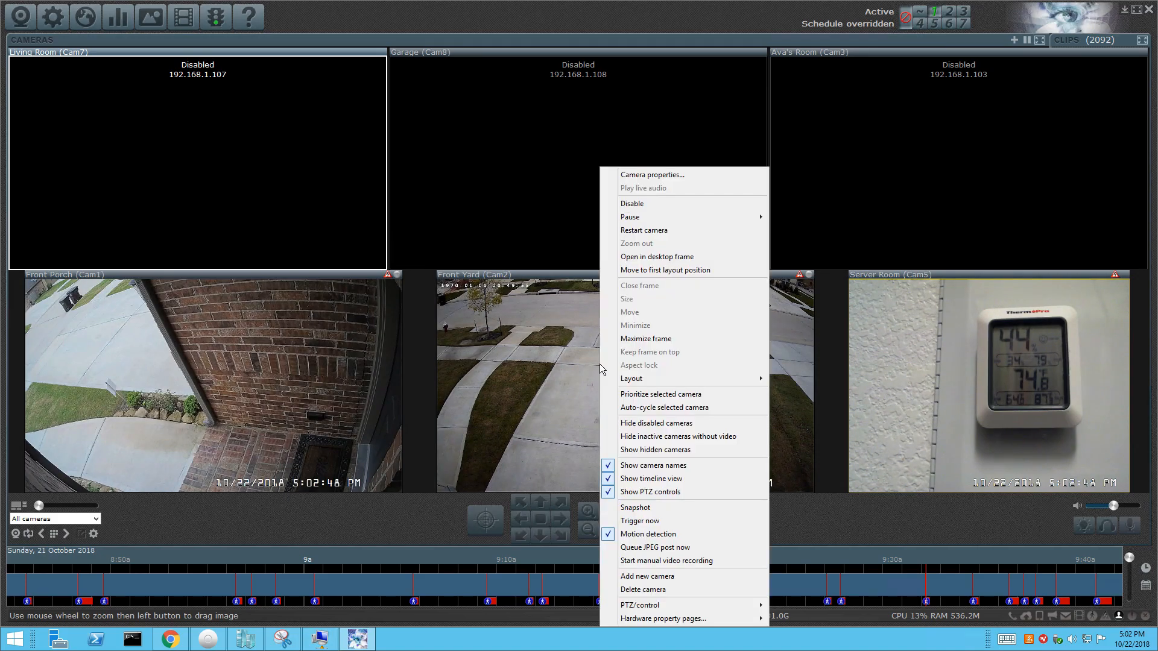
{"action": "left_click", "coordinate": [653, 175]}
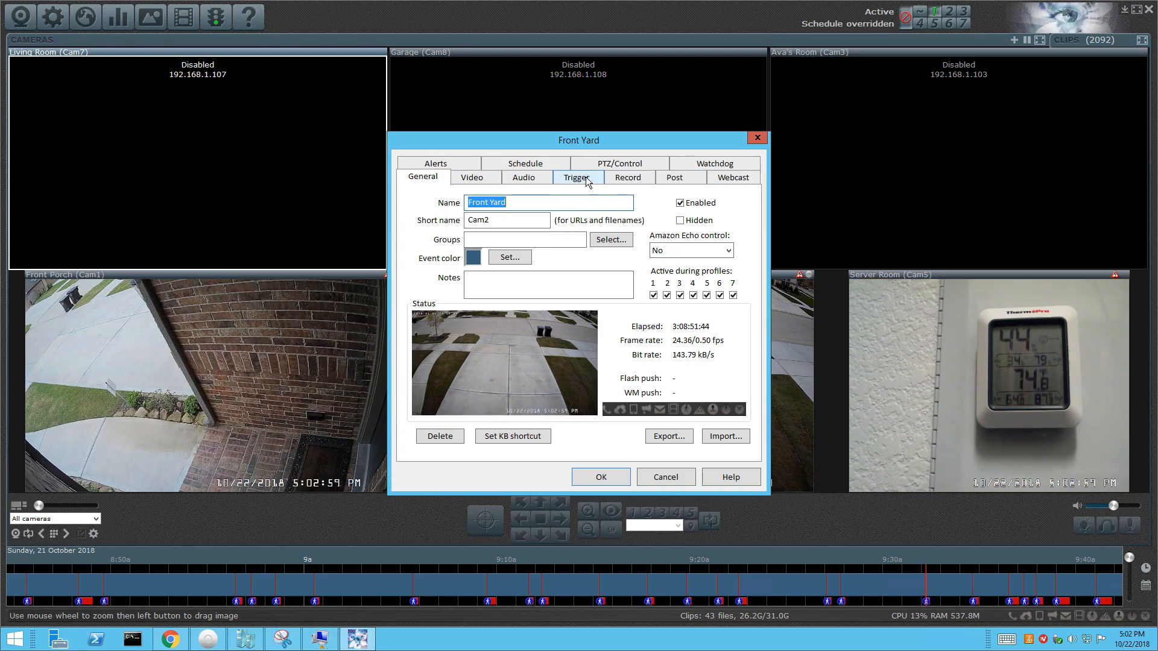
Check the Alerts settings: Active profile, firing when this camera is triggered.
{"action": "left_click", "coordinate": [449, 164]}
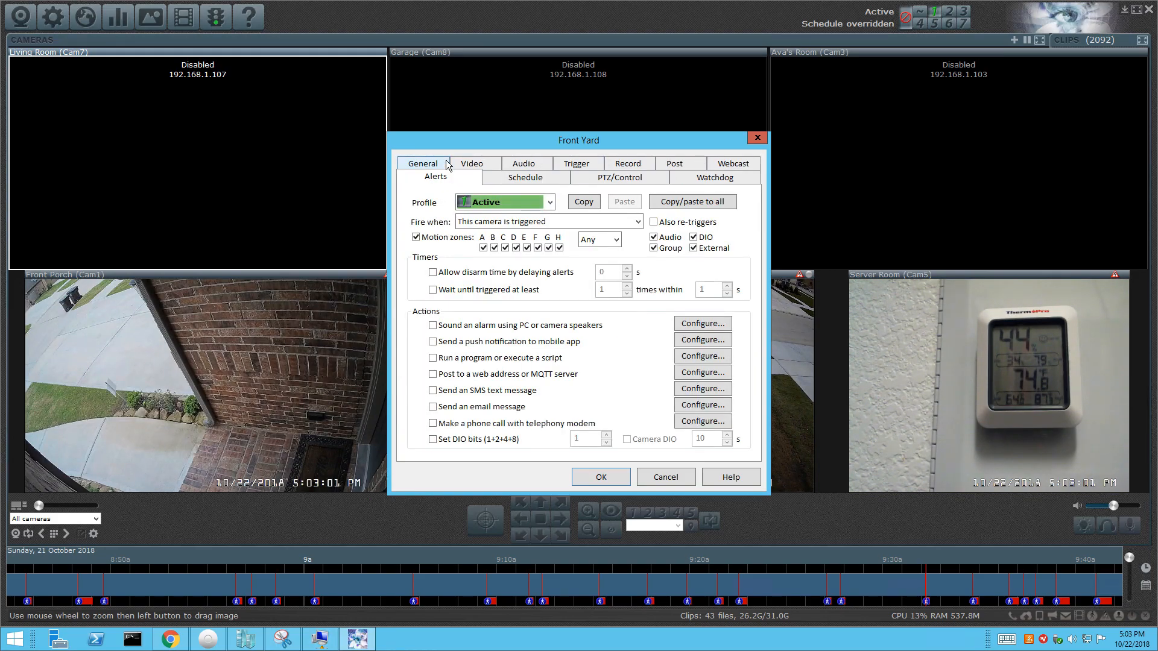
{"action": "left_click", "coordinate": [536, 207]}
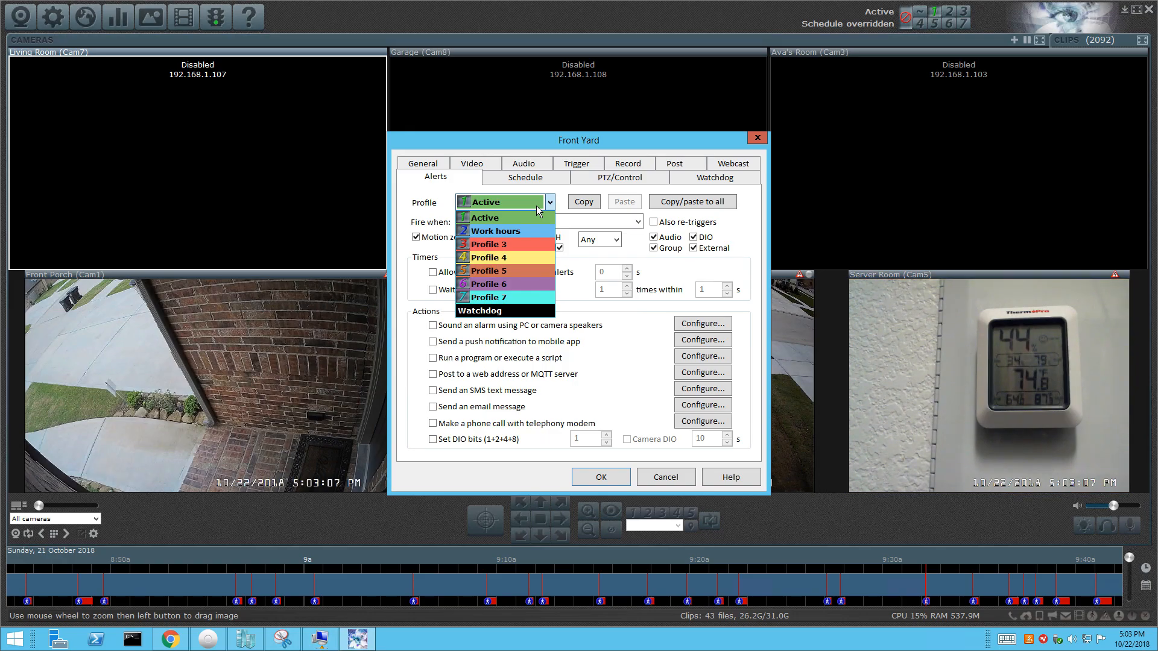
{"action": "left_click", "coordinate": [551, 219]}
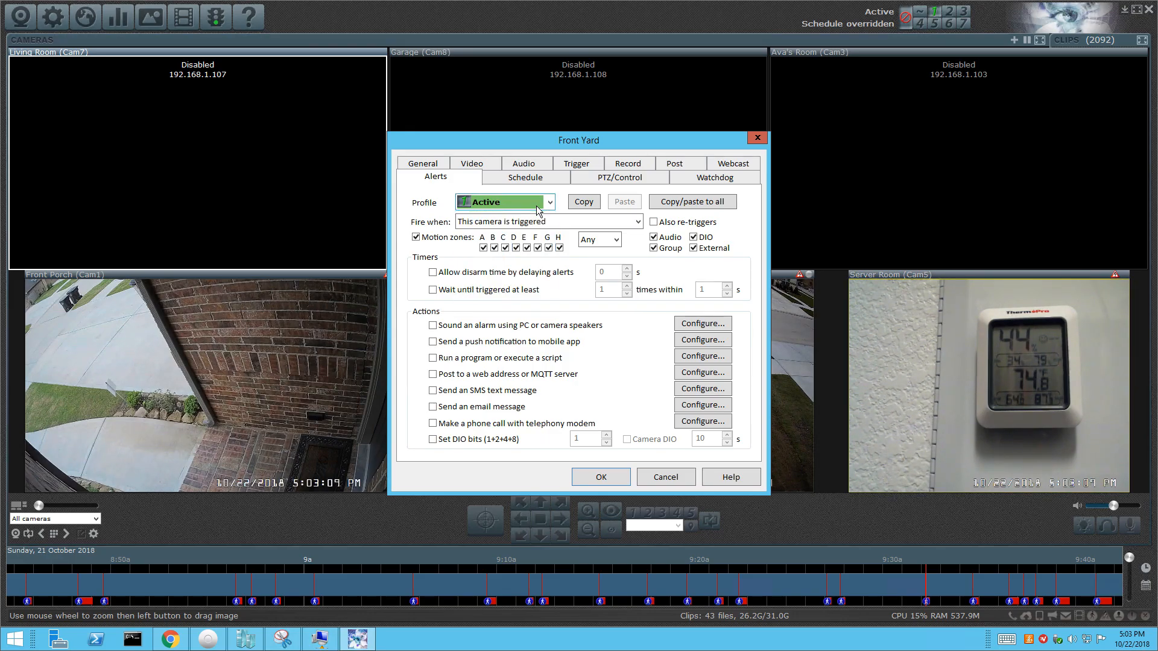
{"action": "left_click", "coordinate": [562, 222]}
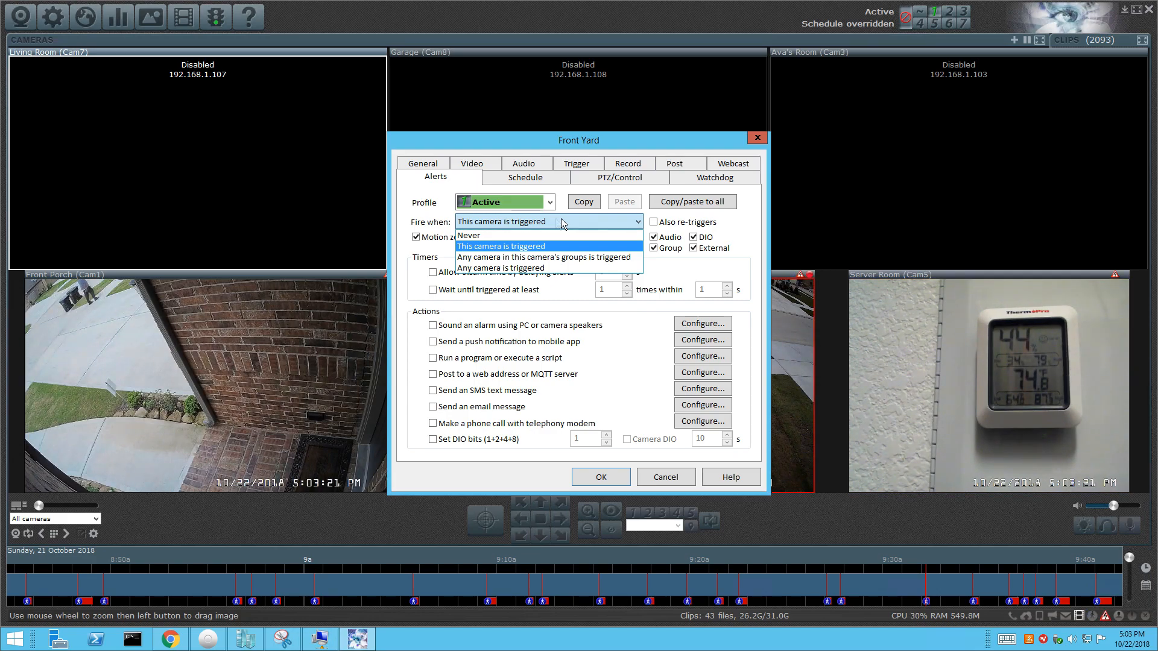
{"action": "left_click", "coordinate": [459, 244]}
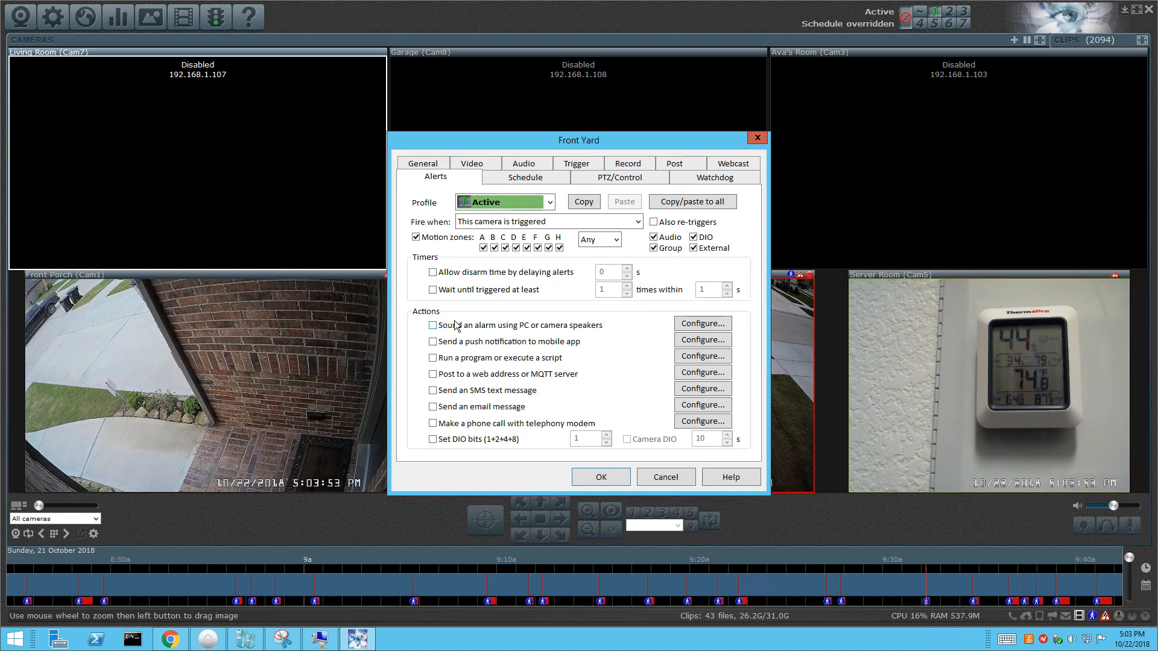
Enable push notifications for the Front Yard camera, keeping the default notification sound.
{"action": "left_click", "coordinate": [433, 342]}
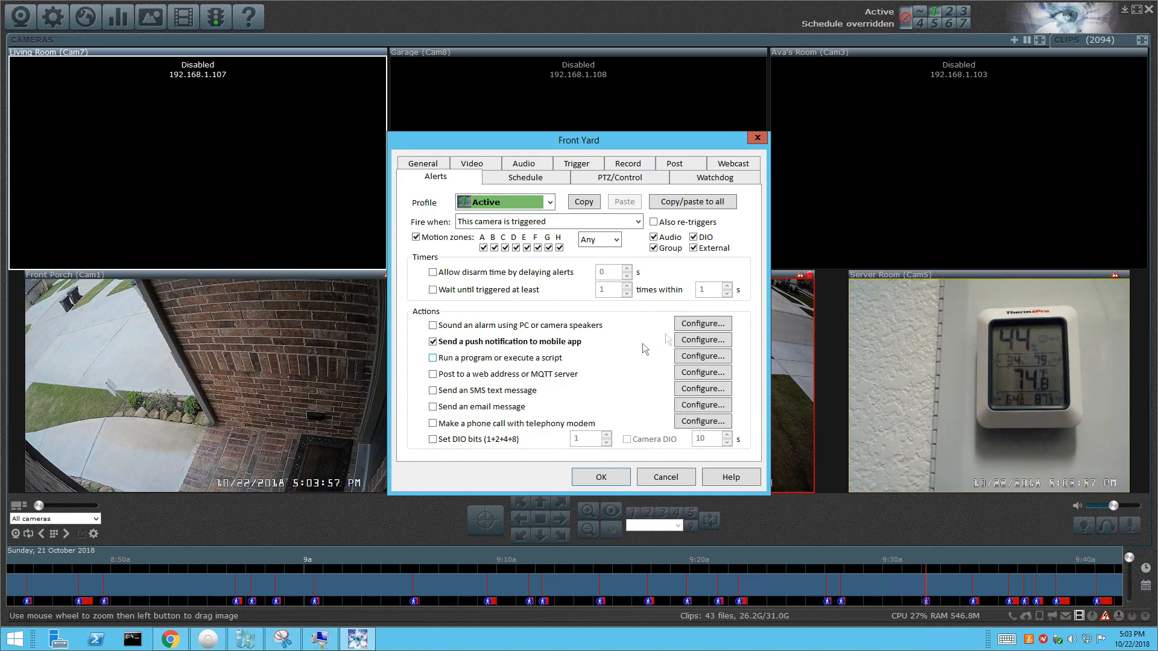
{"action": "left_click", "coordinate": [689, 342]}
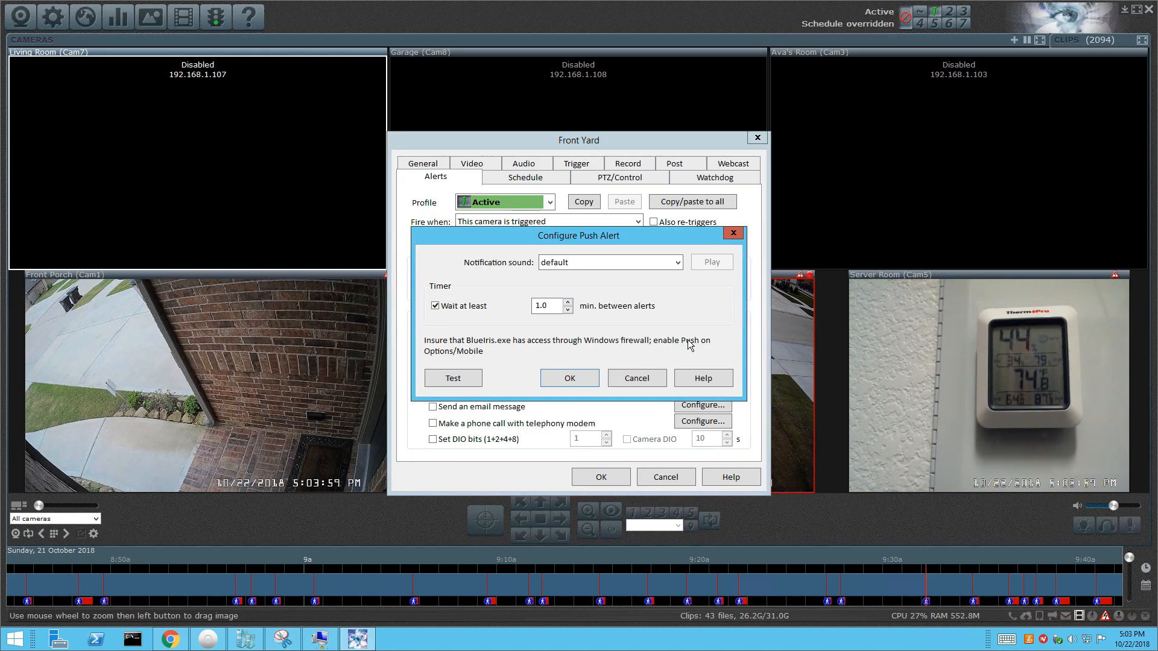
{"action": "left_click", "coordinate": [662, 264]}
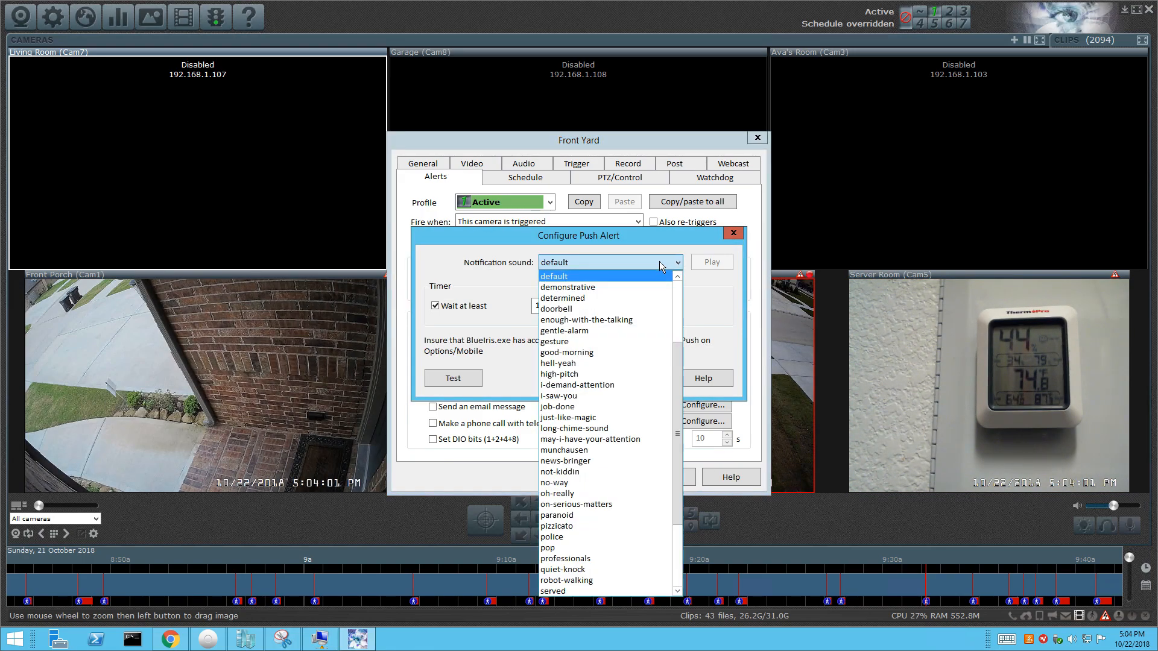
{"action": "left_click", "coordinate": [687, 283]}
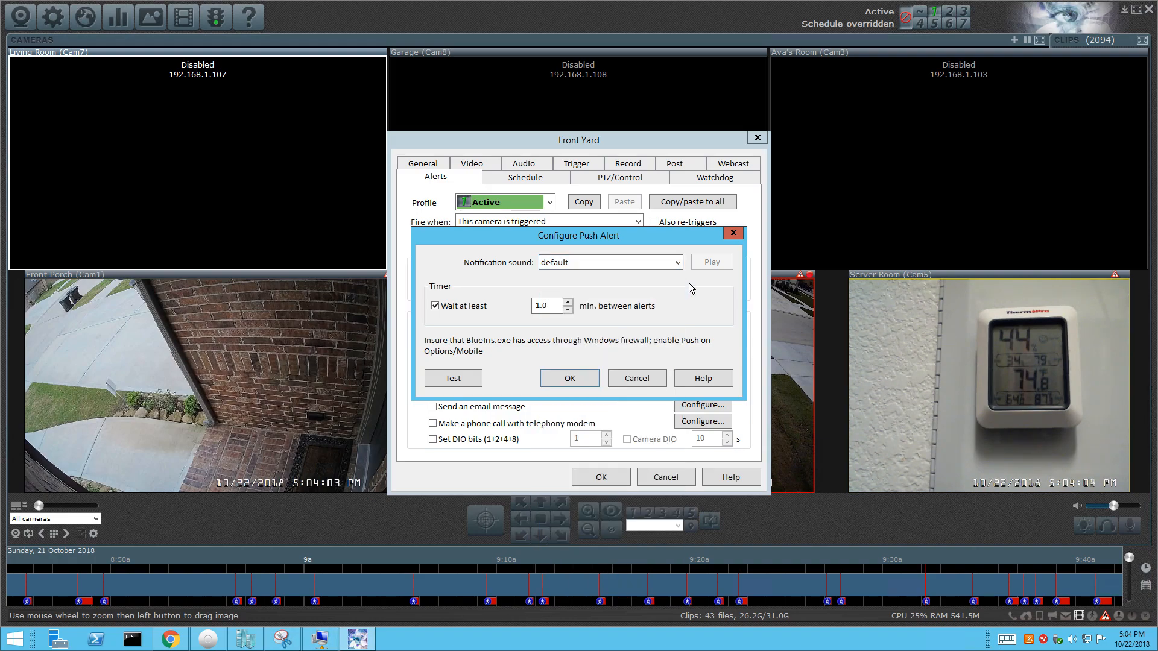
Send a test push notification, confirm it, and close Front Yard properties without saving.
{"action": "left_click", "coordinate": [454, 378]}
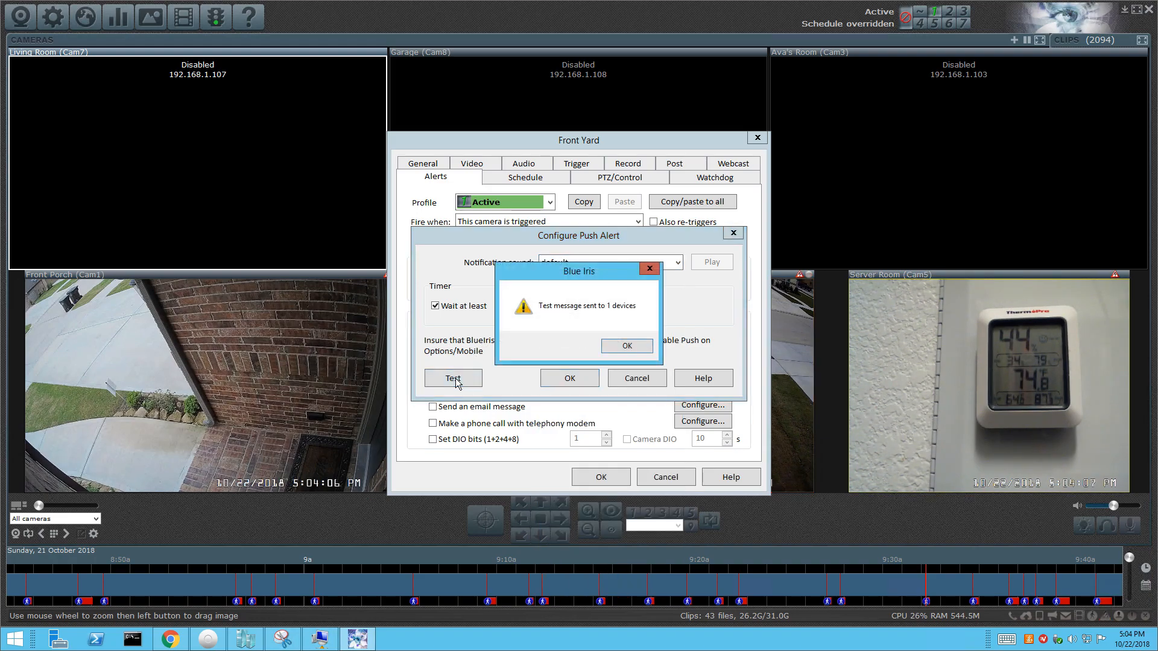
{"action": "left_click", "coordinate": [621, 351]}
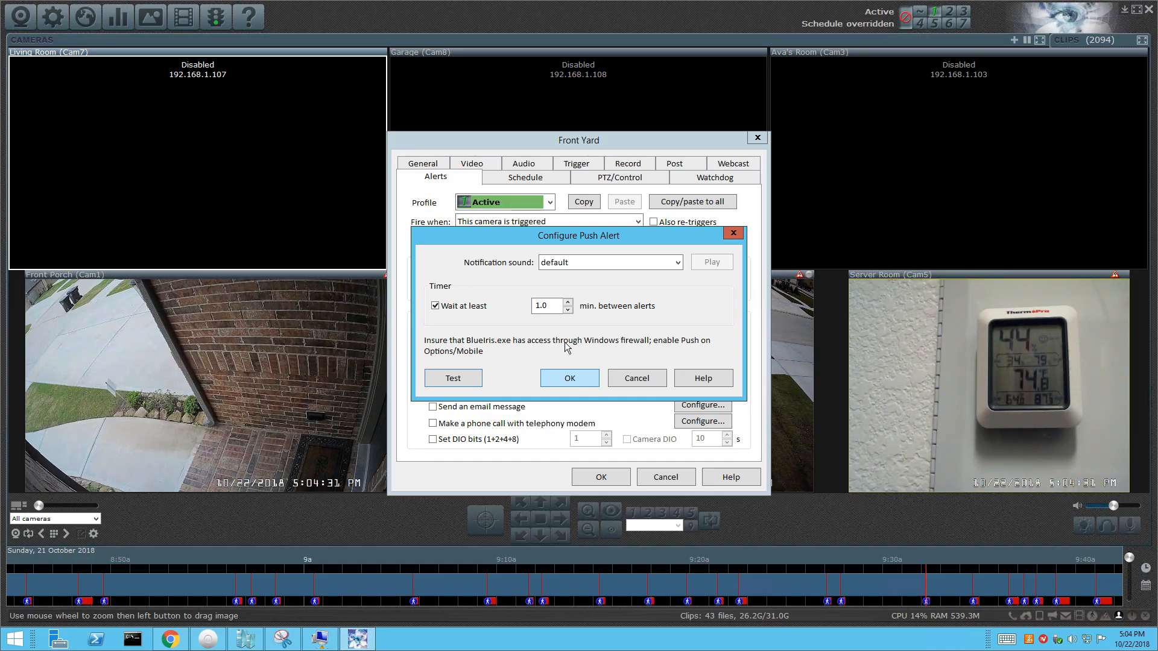
{"action": "left_click", "coordinate": [563, 380]}
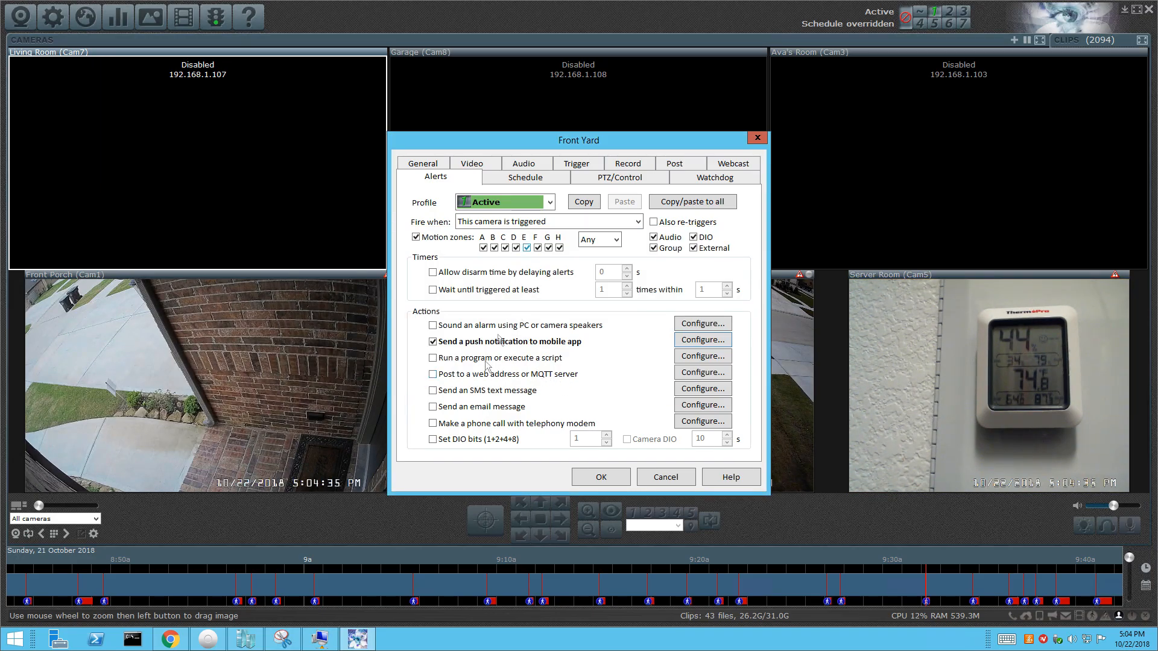
{"action": "left_click", "coordinate": [666, 477]}
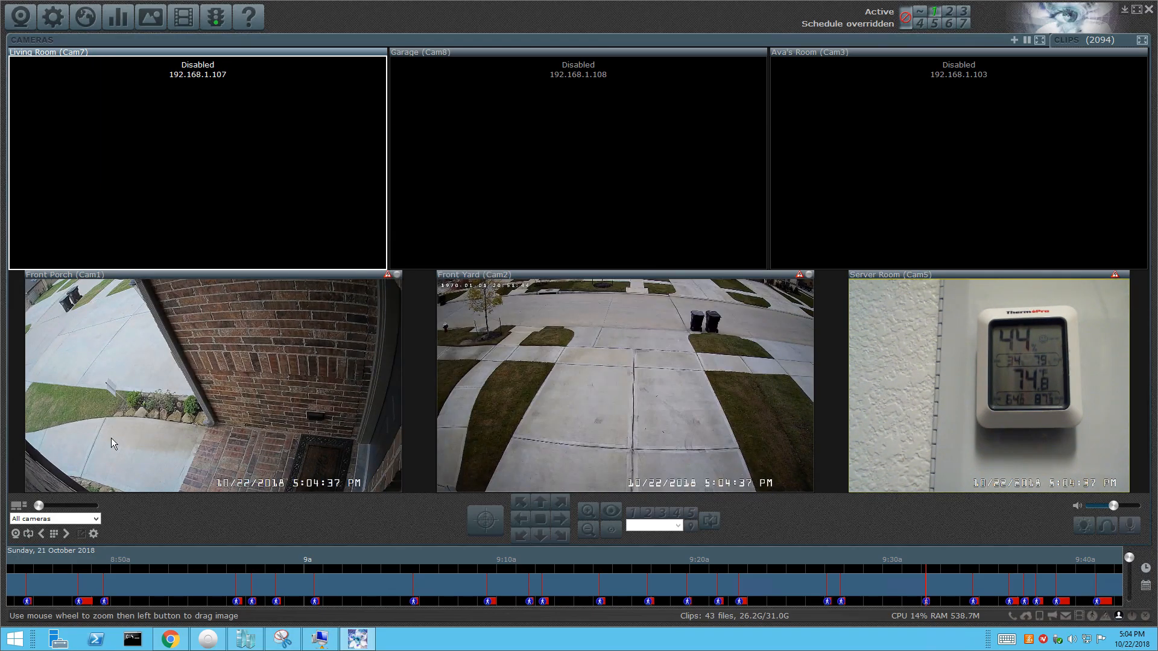
Check the Front Porch camera's alert settings, then close its properties without saving.
{"action": "right_click", "coordinate": [128, 368]}
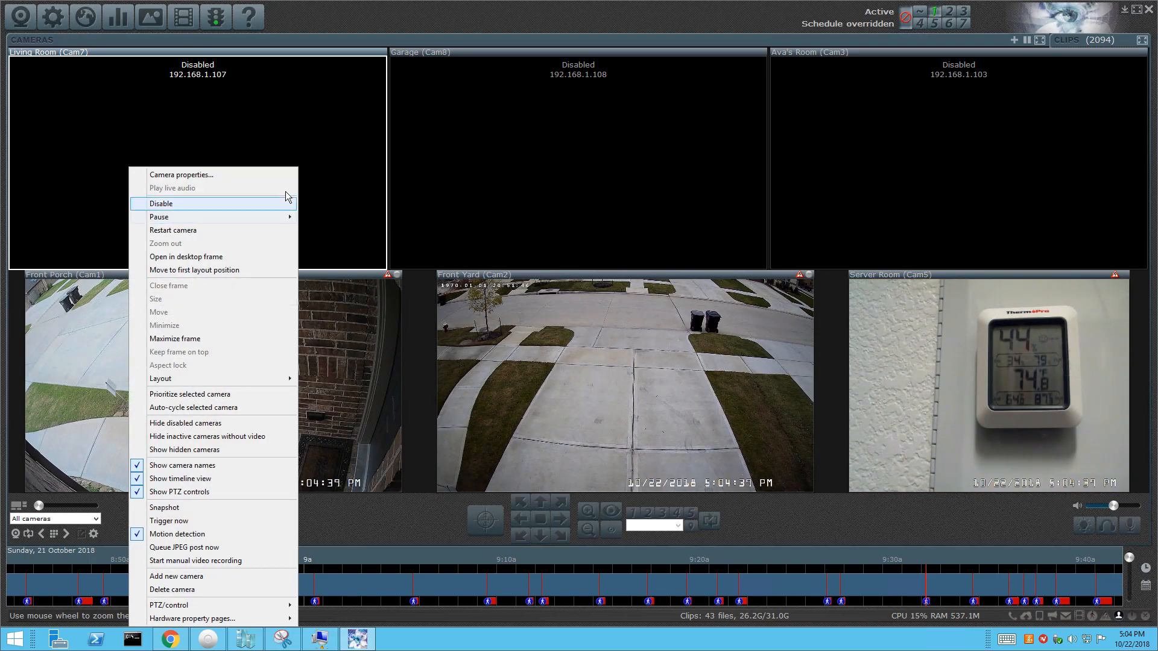
{"action": "left_click", "coordinate": [258, 176]}
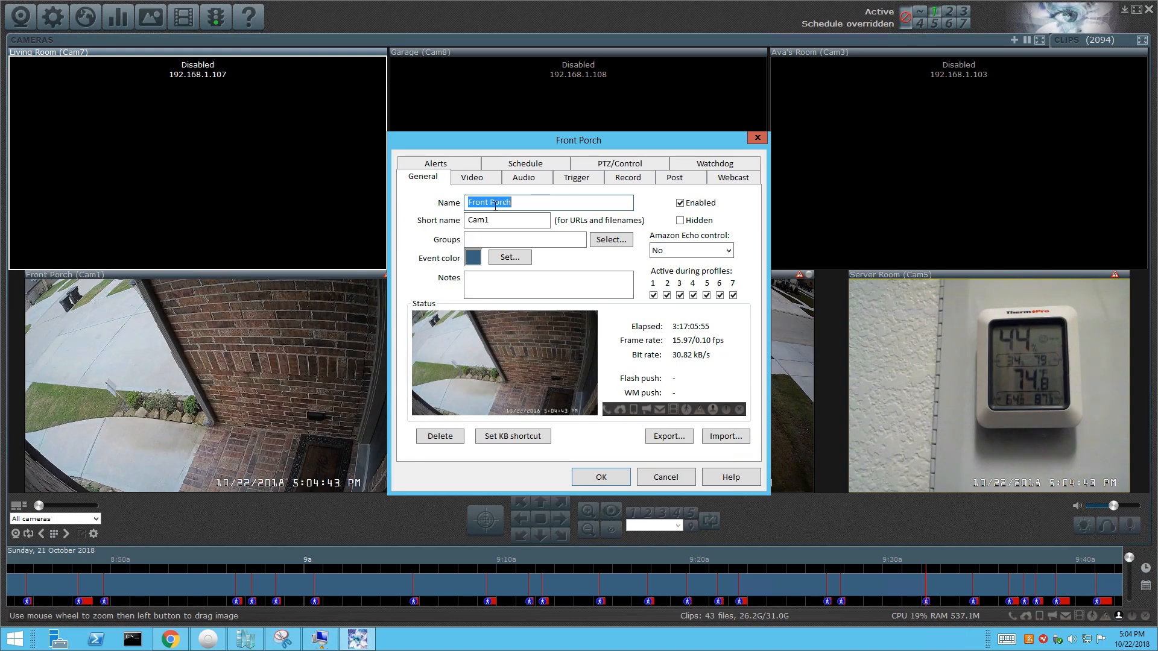
{"action": "left_click", "coordinate": [438, 164]}
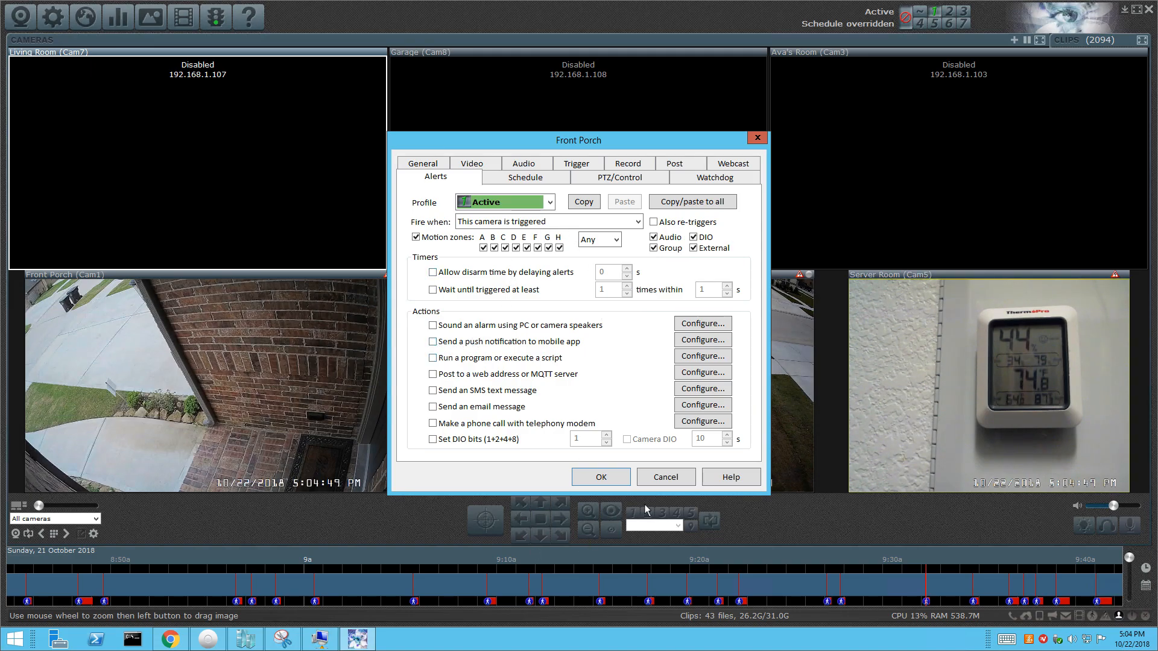
{"action": "left_click", "coordinate": [658, 479]}
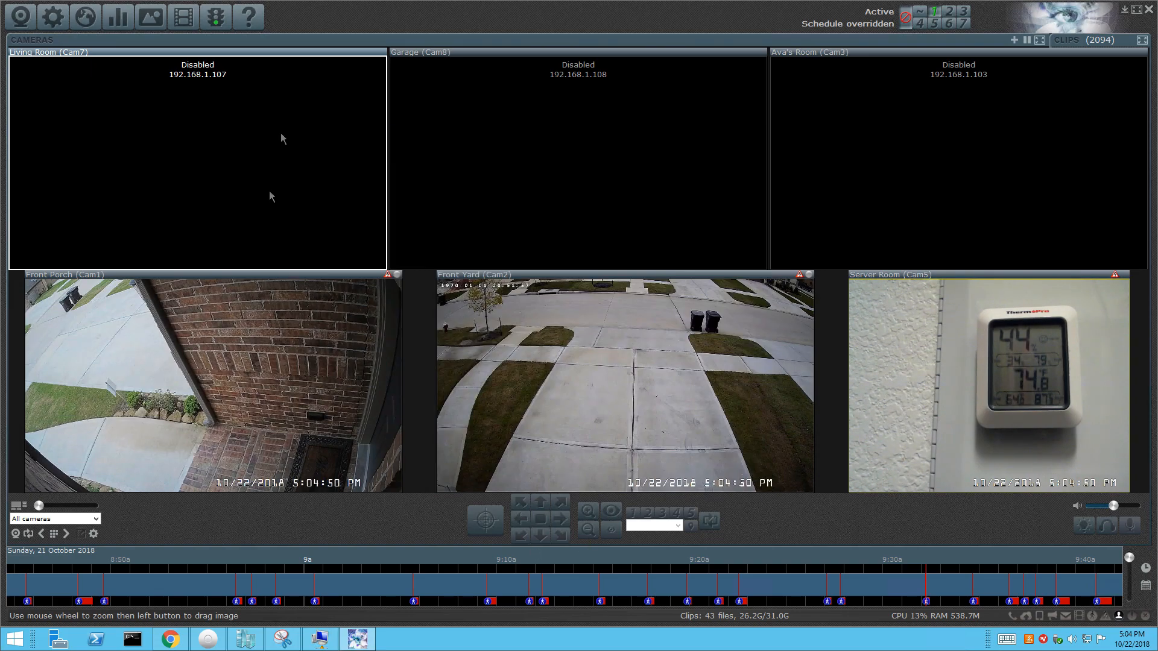
Enable push alerts for the SHIELD device in the global Mobile devices options and save.
{"action": "left_click", "coordinate": [53, 17]}
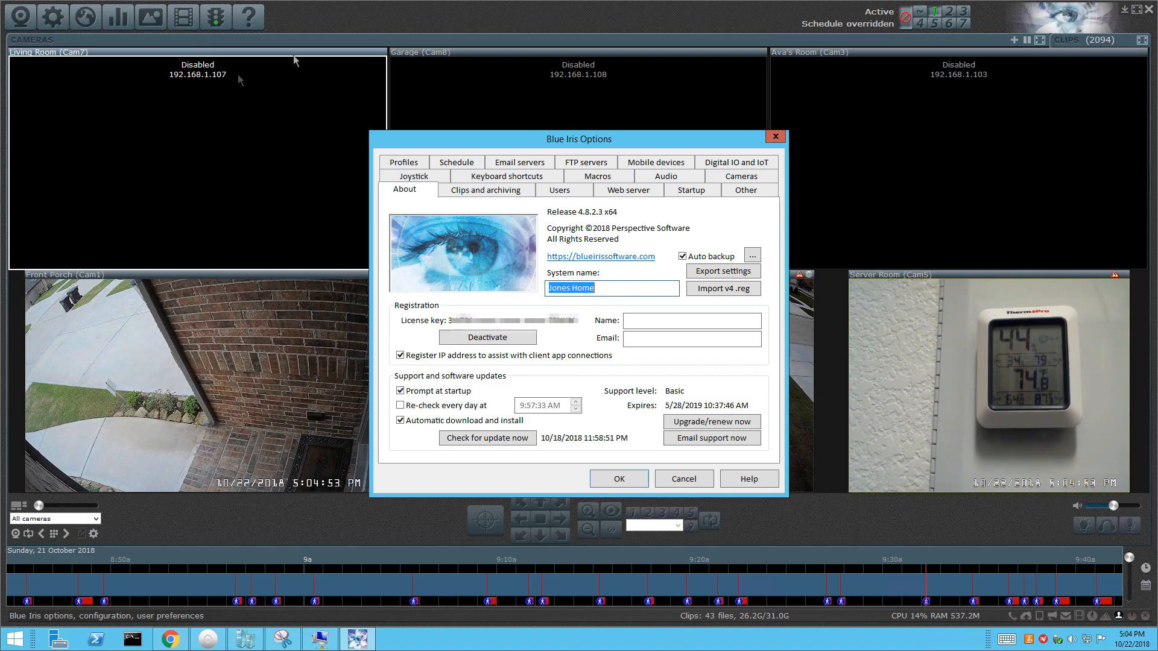
{"action": "left_click", "coordinate": [646, 163]}
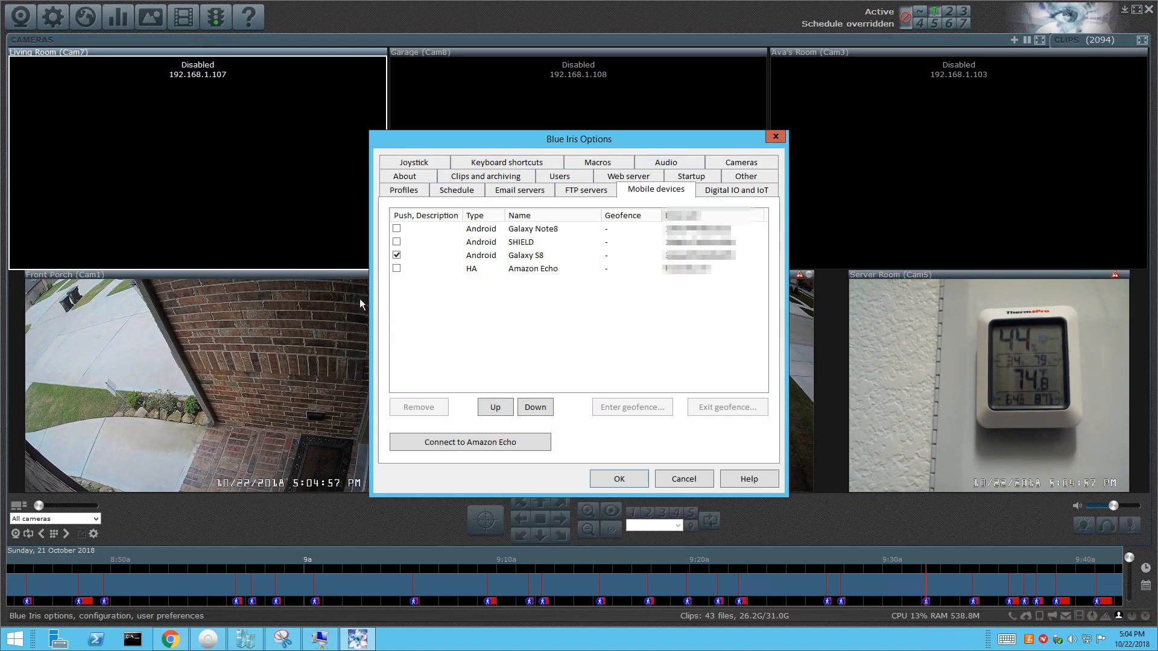
{"action": "left_click", "coordinate": [397, 241]}
{"action": "left_click", "coordinate": [619, 479]}
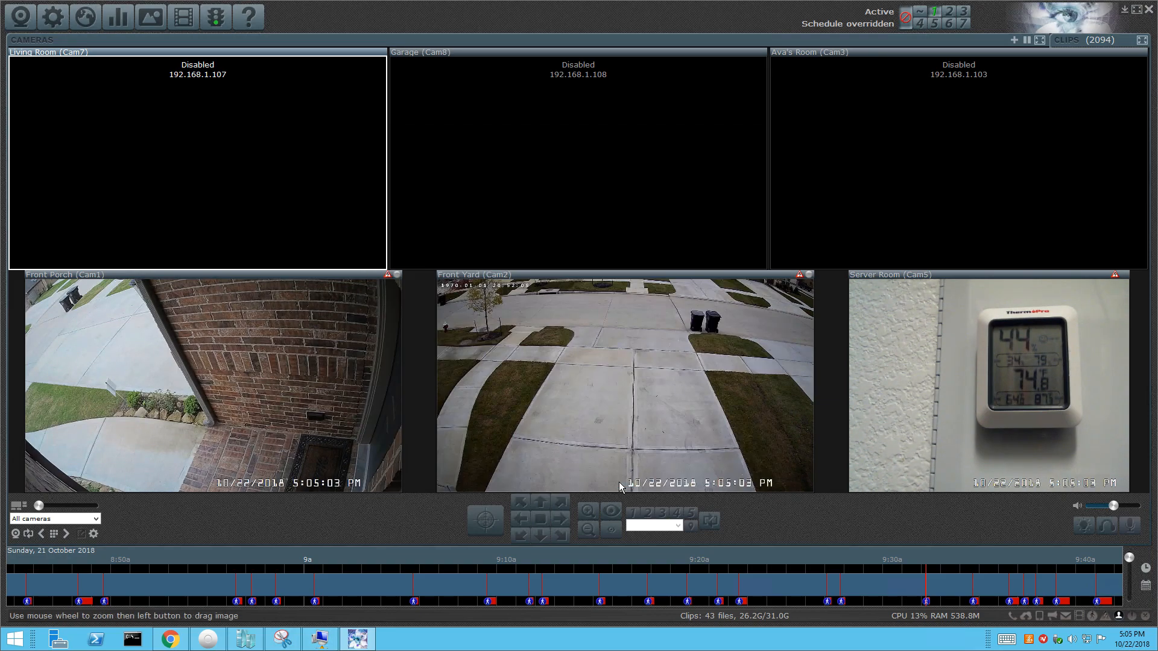
On Front Porch's Alerts tab, enable push notifications with default options and tick email alerts.
{"action": "right_click", "coordinate": [226, 373]}
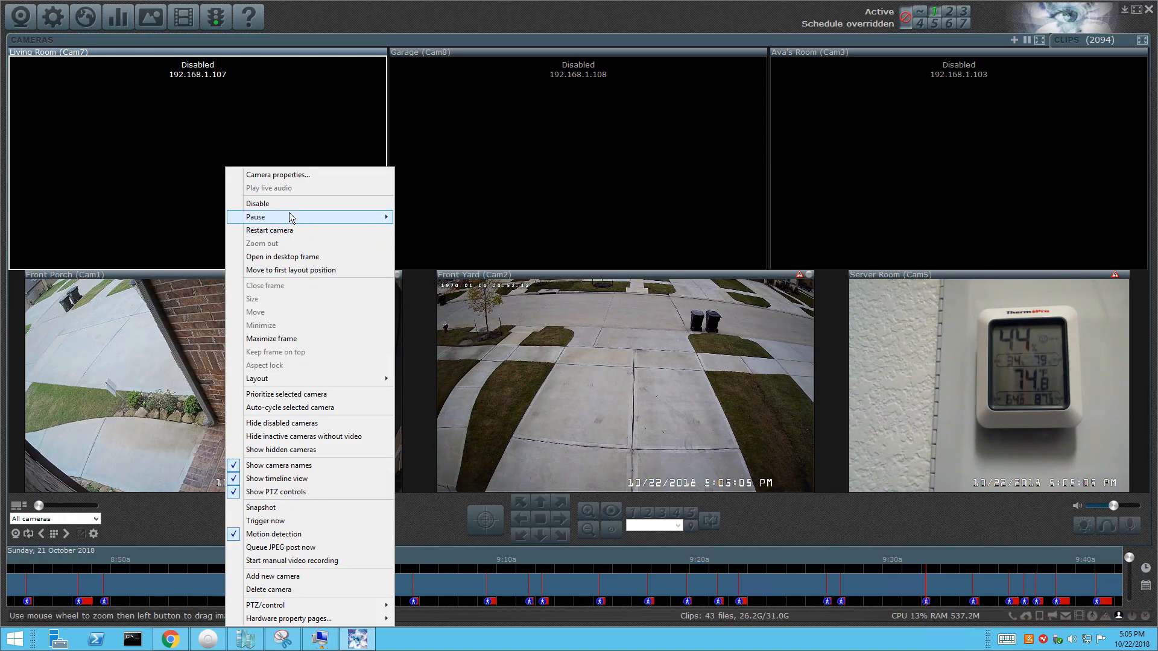
{"action": "left_click", "coordinate": [297, 176]}
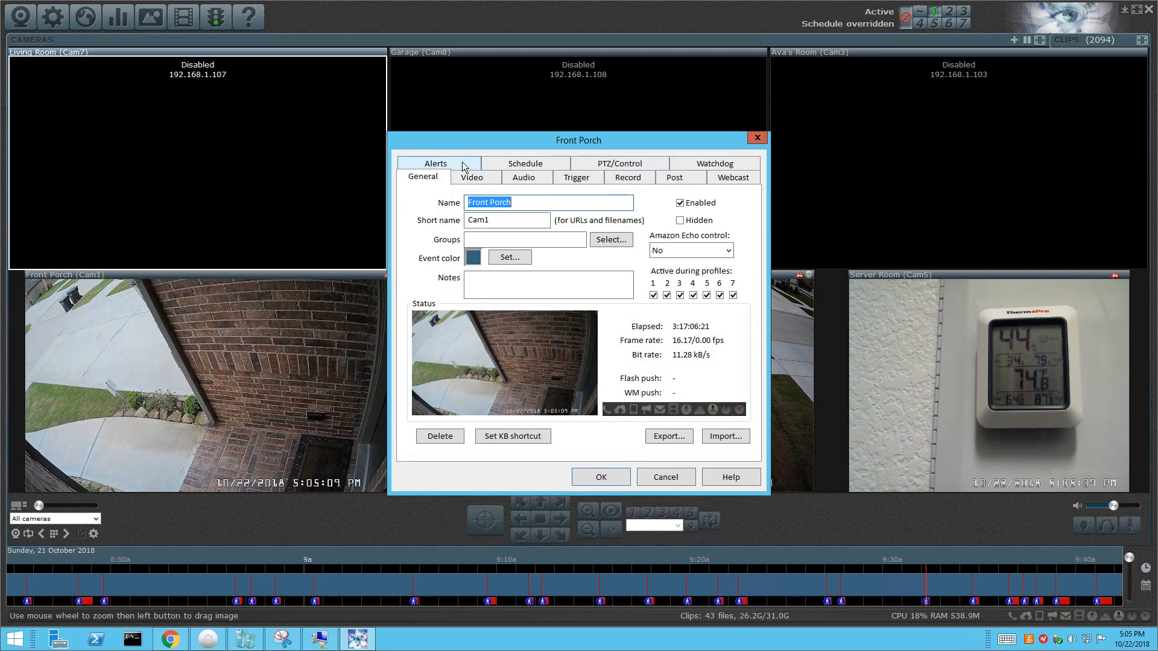
{"action": "left_click", "coordinate": [463, 165]}
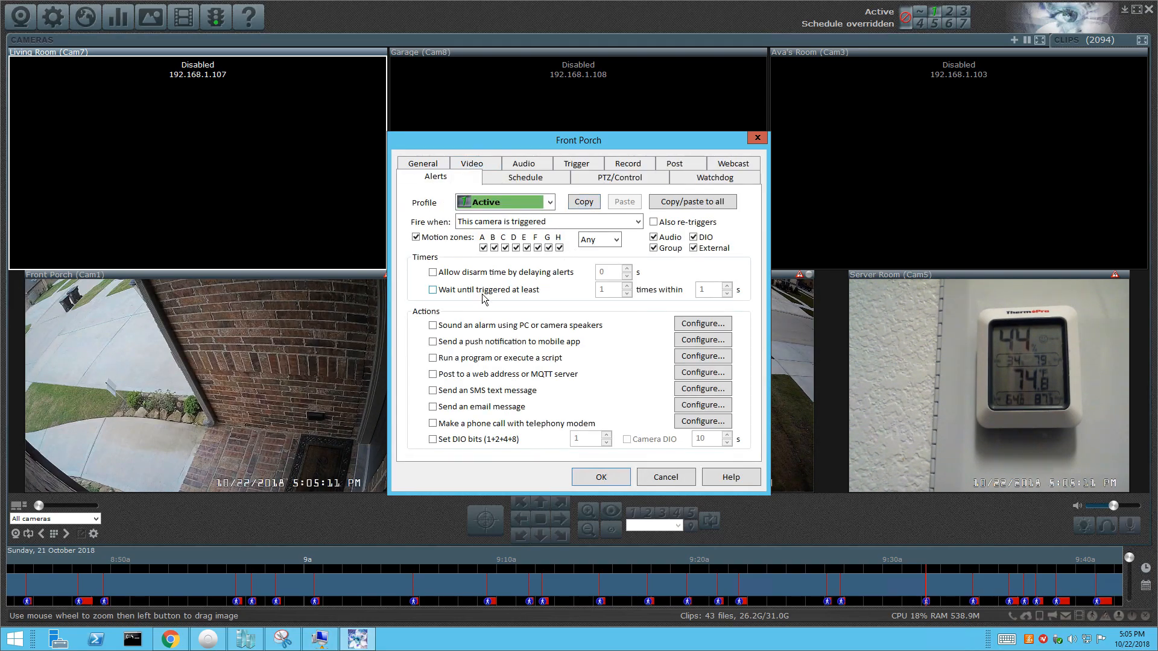
{"action": "left_click", "coordinate": [433, 342]}
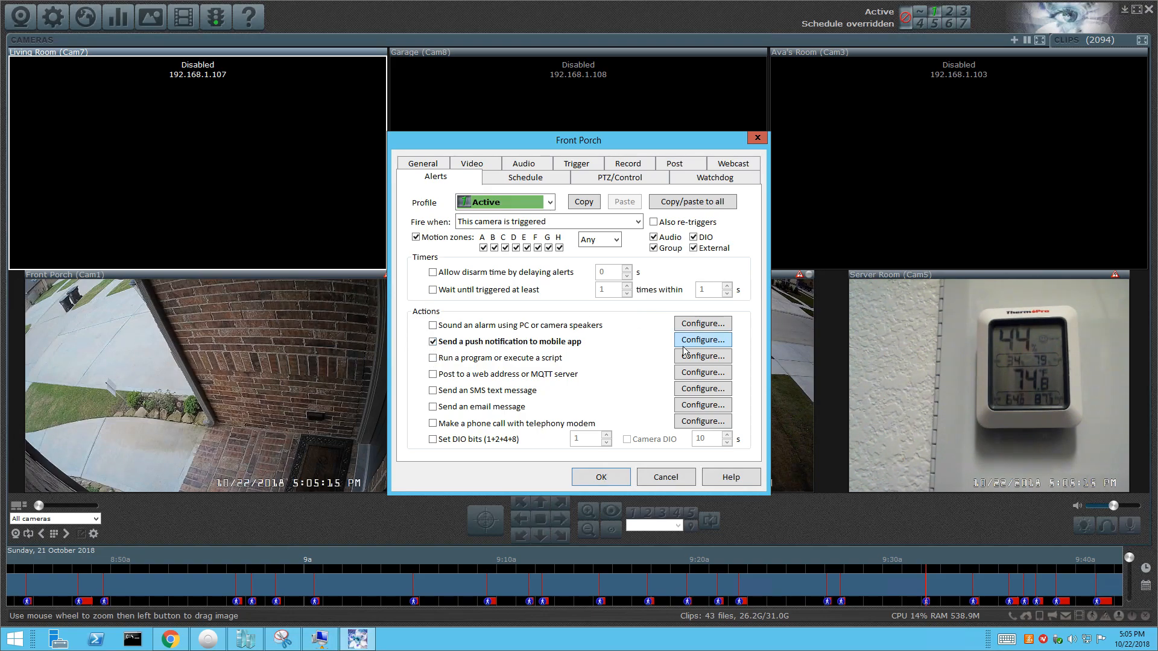
{"action": "left_click", "coordinate": [698, 341]}
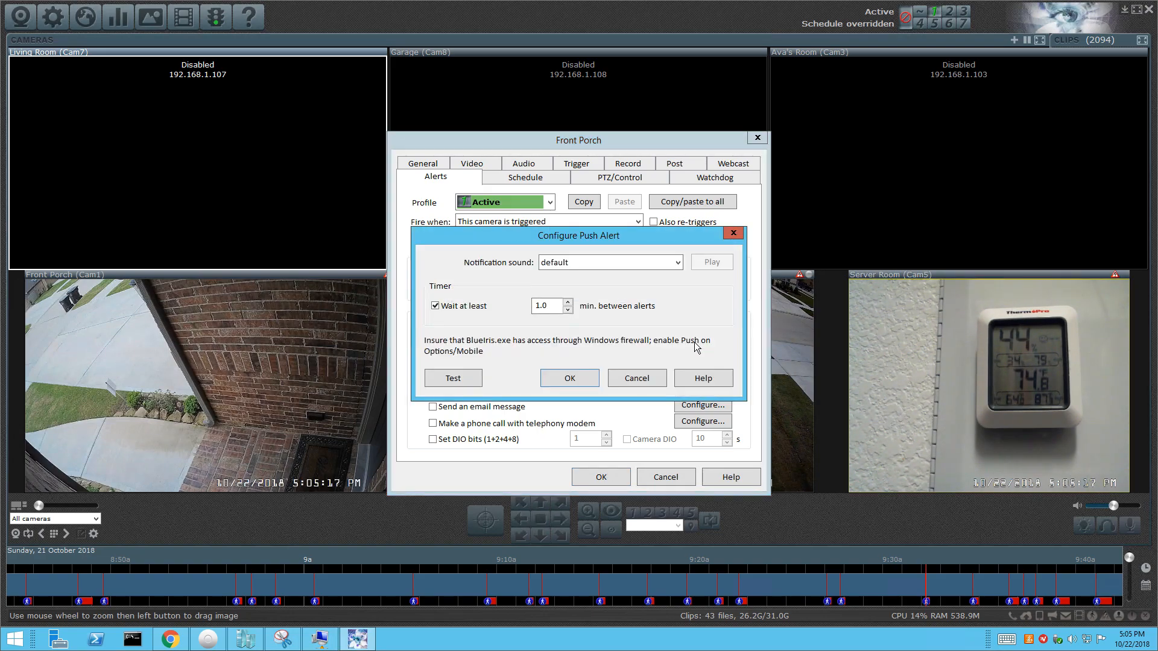
{"action": "left_click", "coordinate": [559, 379]}
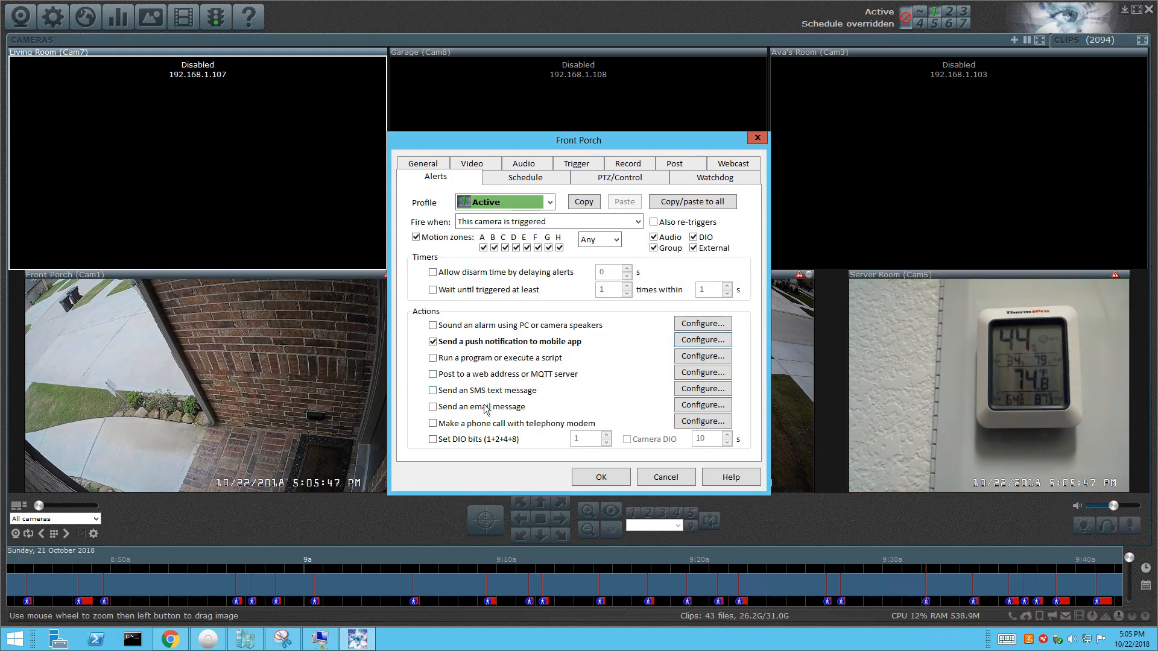
{"action": "left_click", "coordinate": [433, 407]}
Open the Configure Email alert dialog for the Front Porch camera.
{"action": "left_click", "coordinate": [691, 405]}
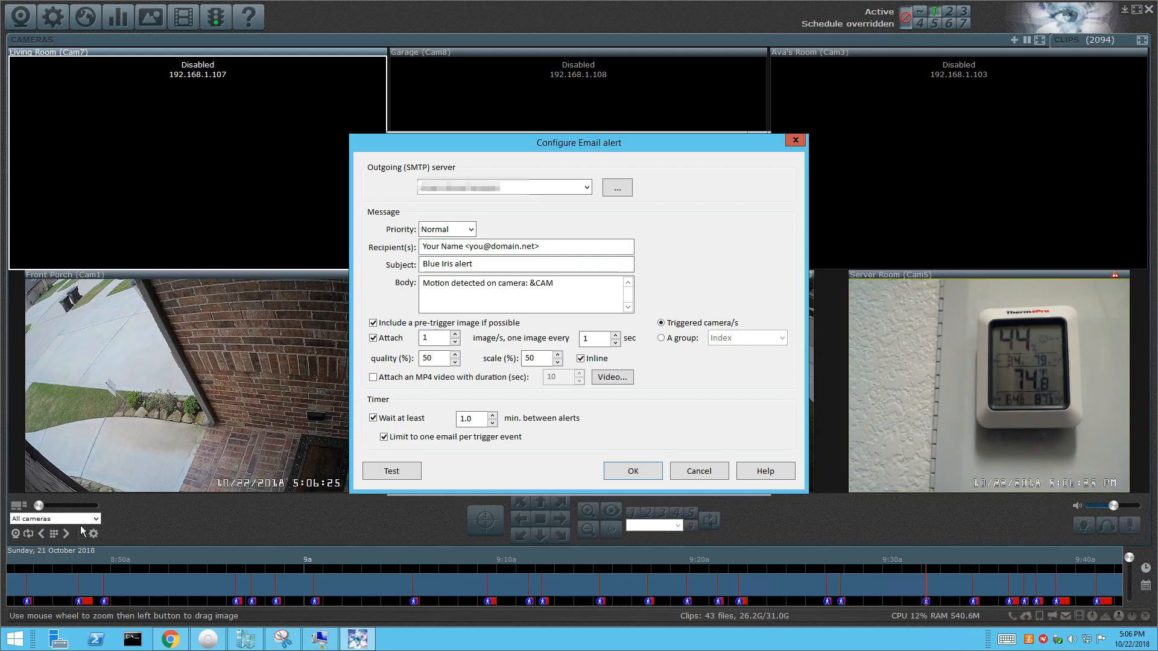
{"action": "left_click", "coordinate": [179, 645]}
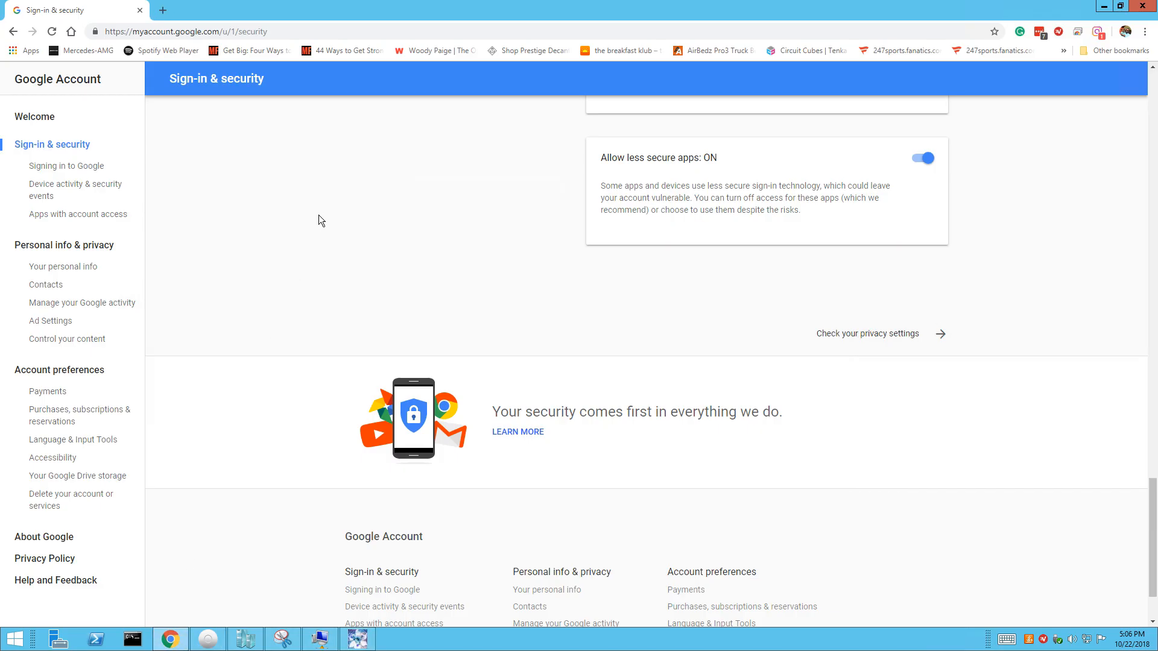
{"action": "left_click", "coordinate": [162, 11]}
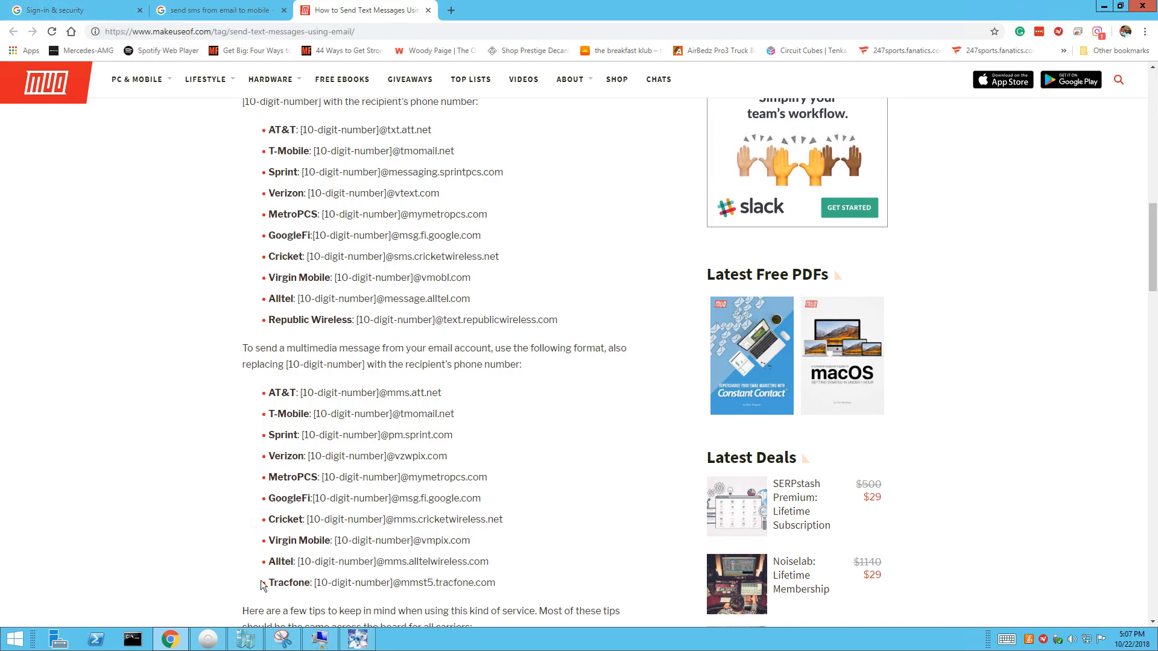
{"action": "left_click", "coordinate": [364, 646]}
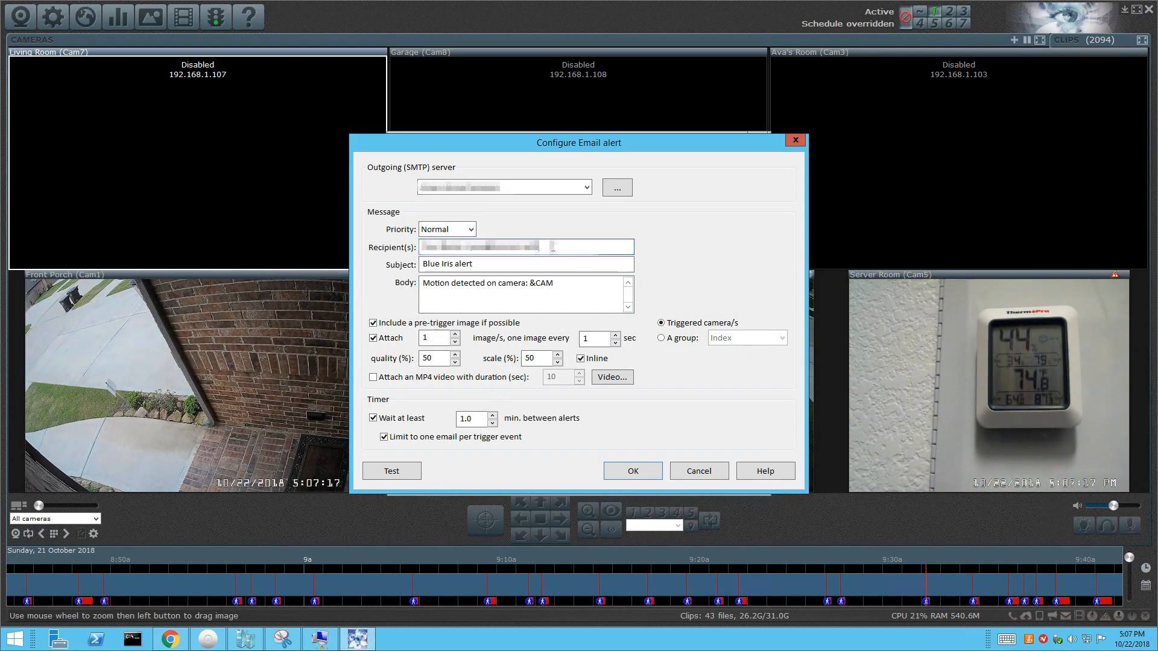
Replace the email recipient address, attach a 10-second MP4 video, and save the alert options.
{"action": "left_click_drag", "start_coordinate": [540, 247], "coordinate": [392, 253]}
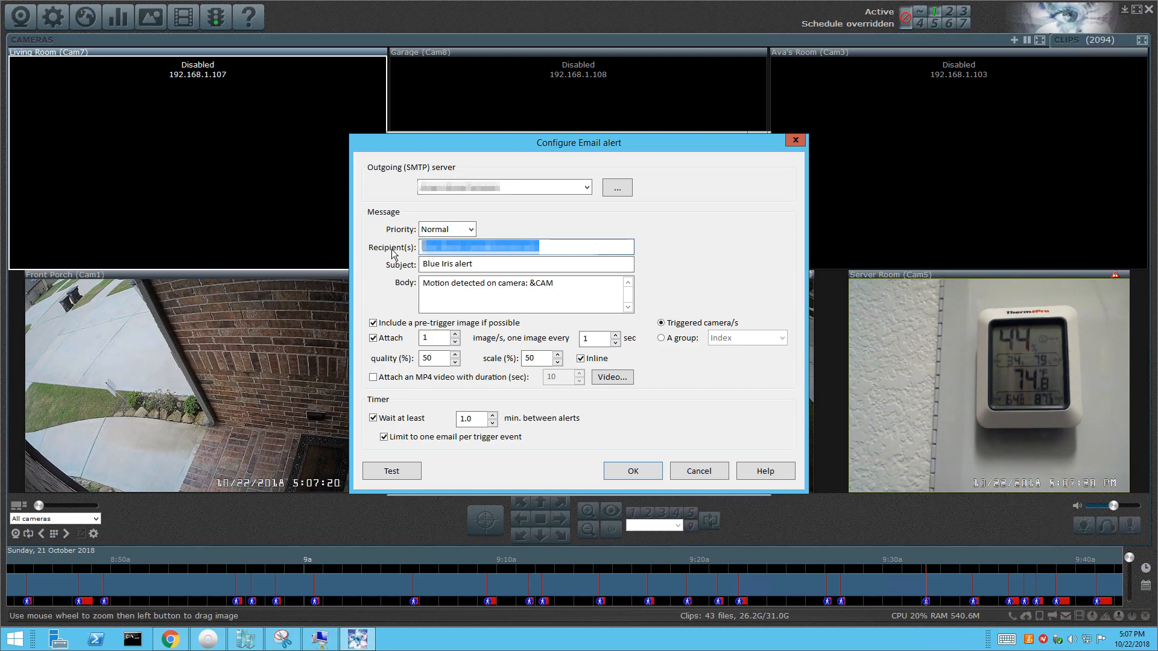
{"action": "type", "text": "........."}
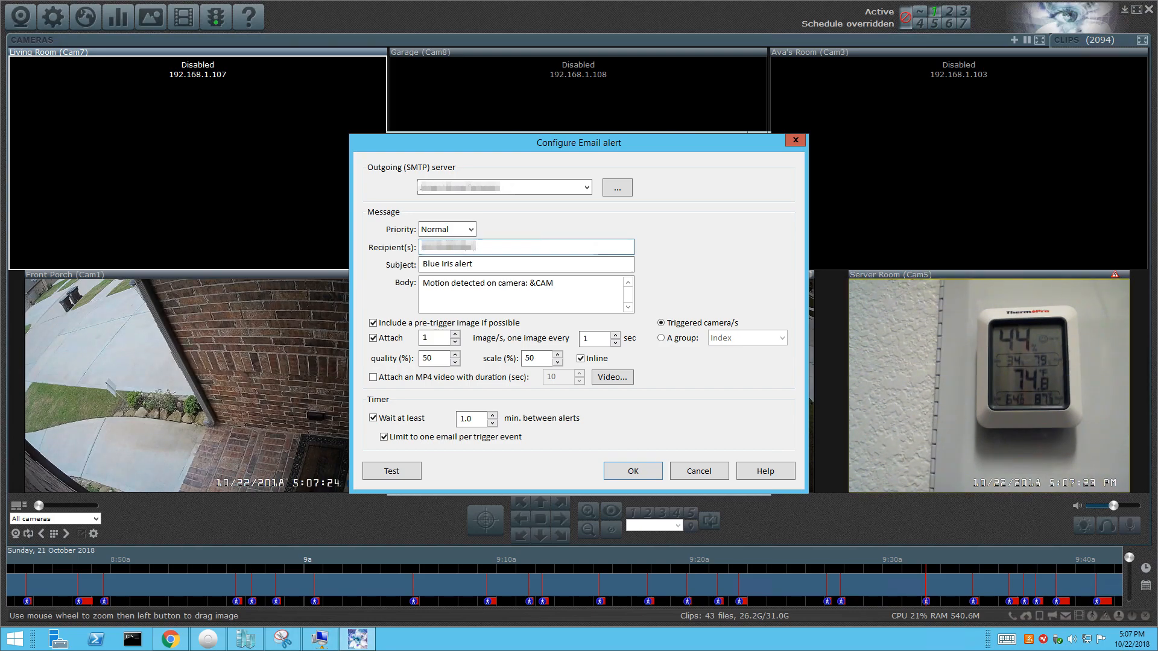
{"action": "type", "text": "..."}
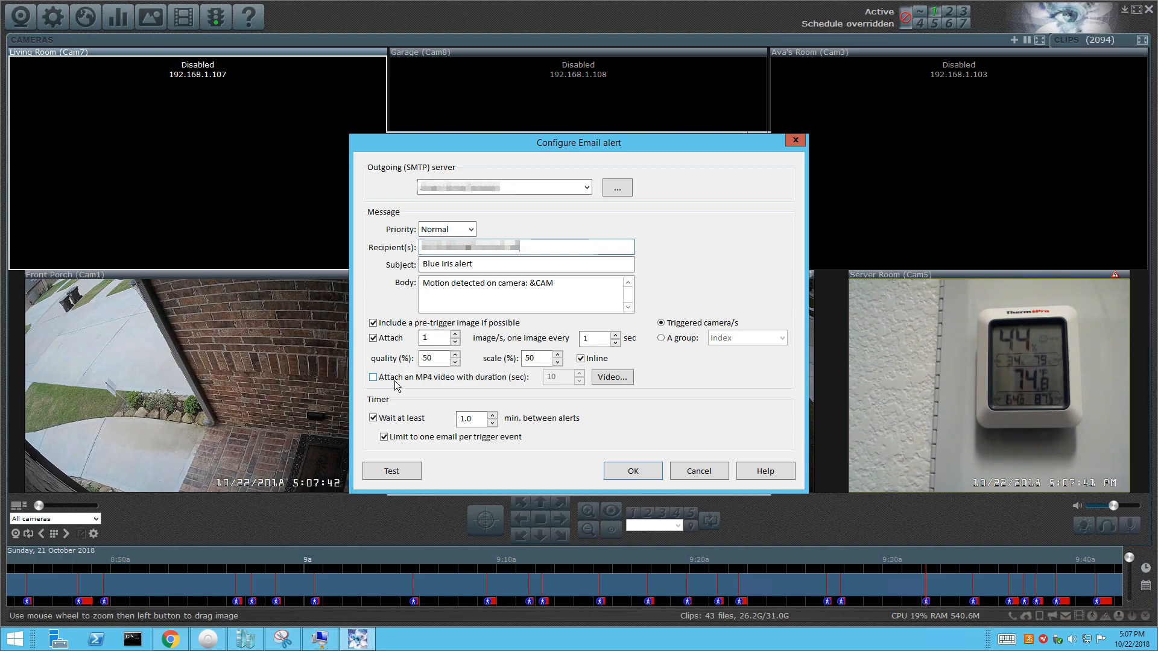
{"action": "left_click", "coordinate": [373, 377]}
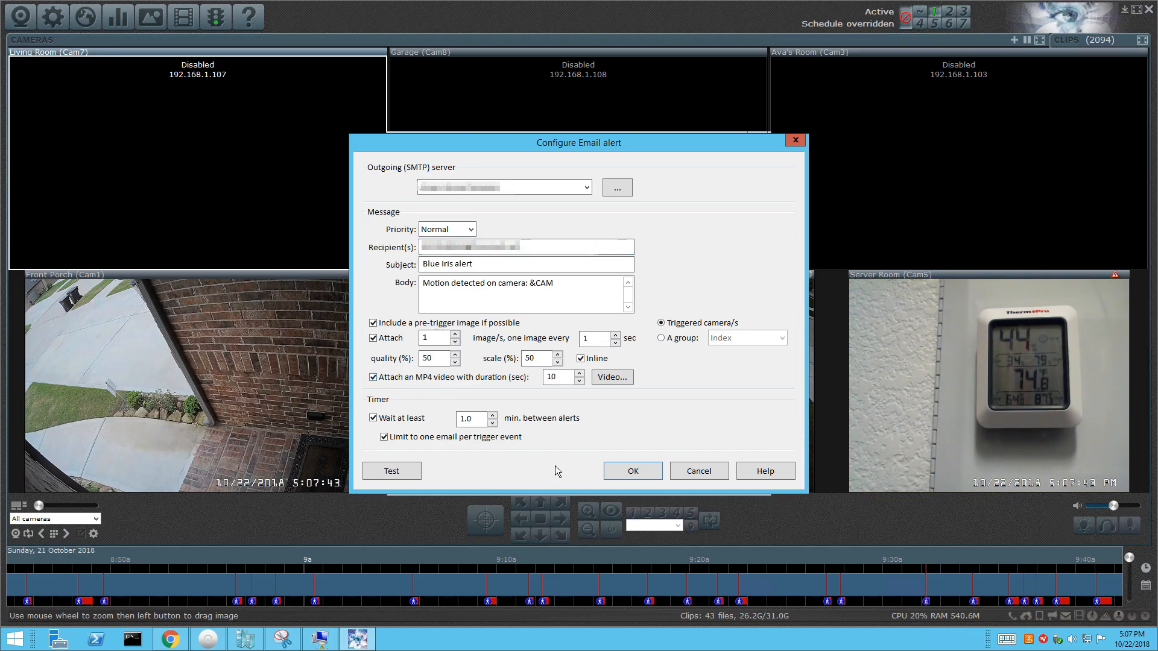
{"action": "left_click", "coordinate": [633, 472]}
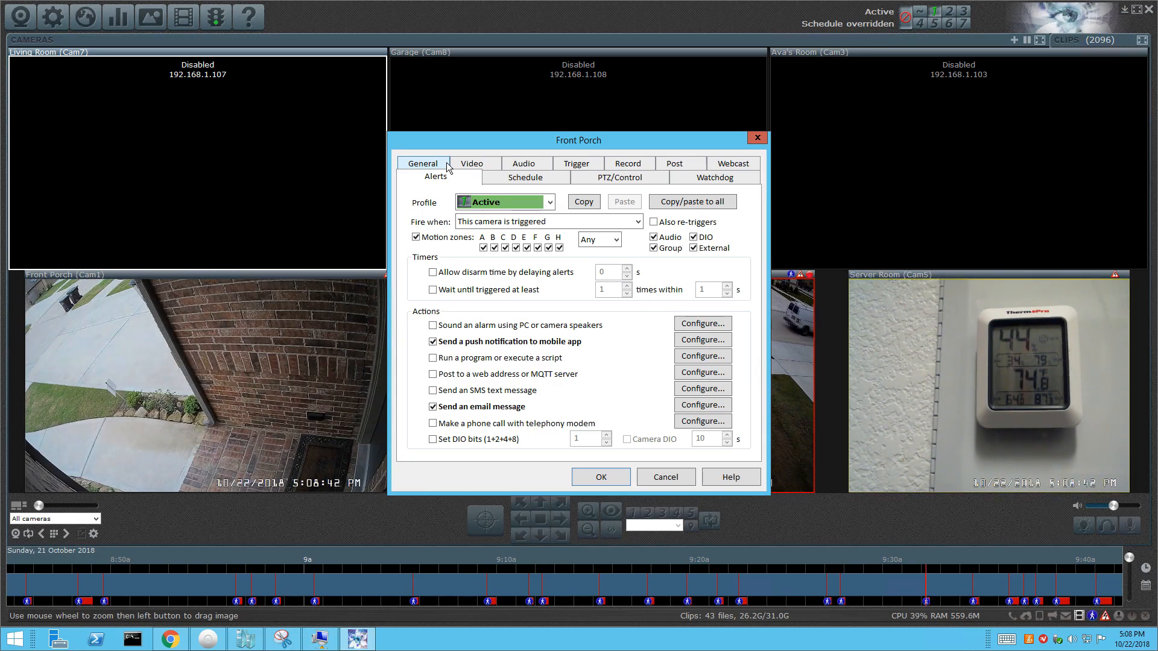
Switch Front Porch properties to the General tab, then to the Video tab.
{"action": "left_click", "coordinate": [431, 169]}
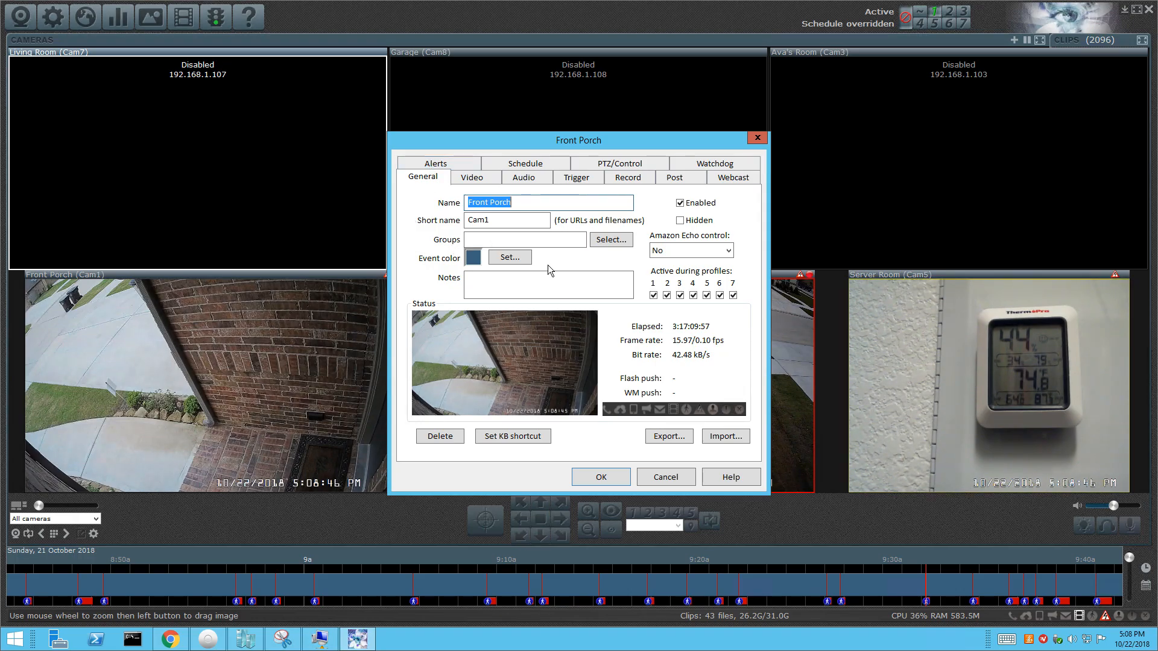
{"action": "left_click", "coordinate": [474, 179]}
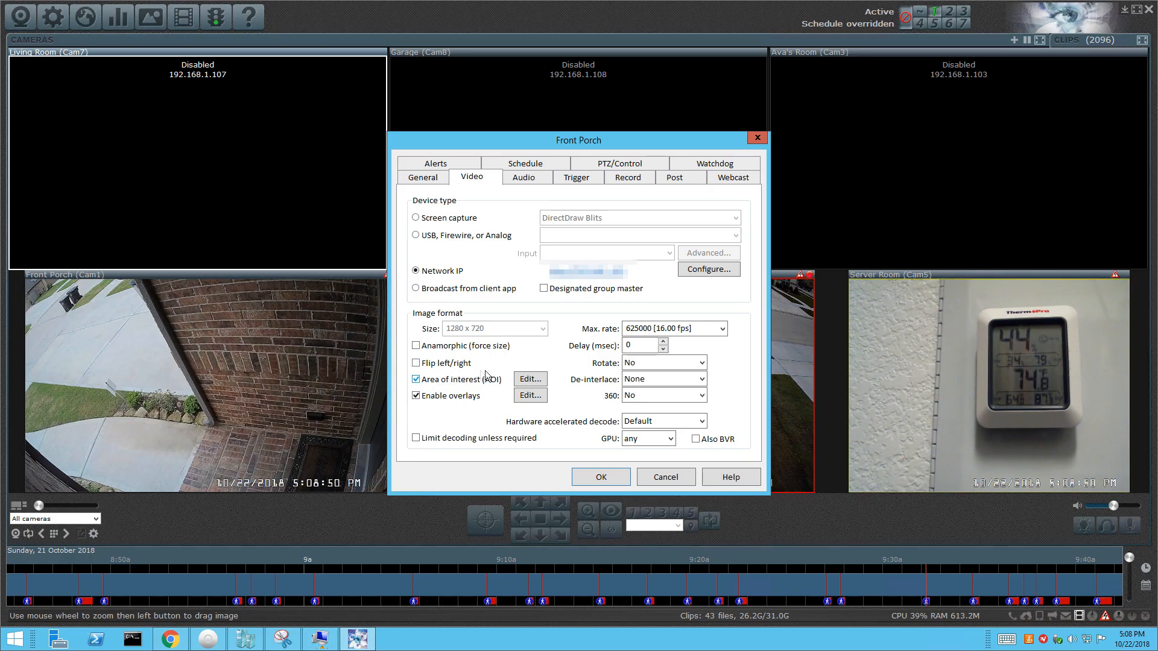
Draw the Front Porch area of interest over wall, flower bed and porch, then save the settings.
{"action": "left_click", "coordinate": [530, 380]}
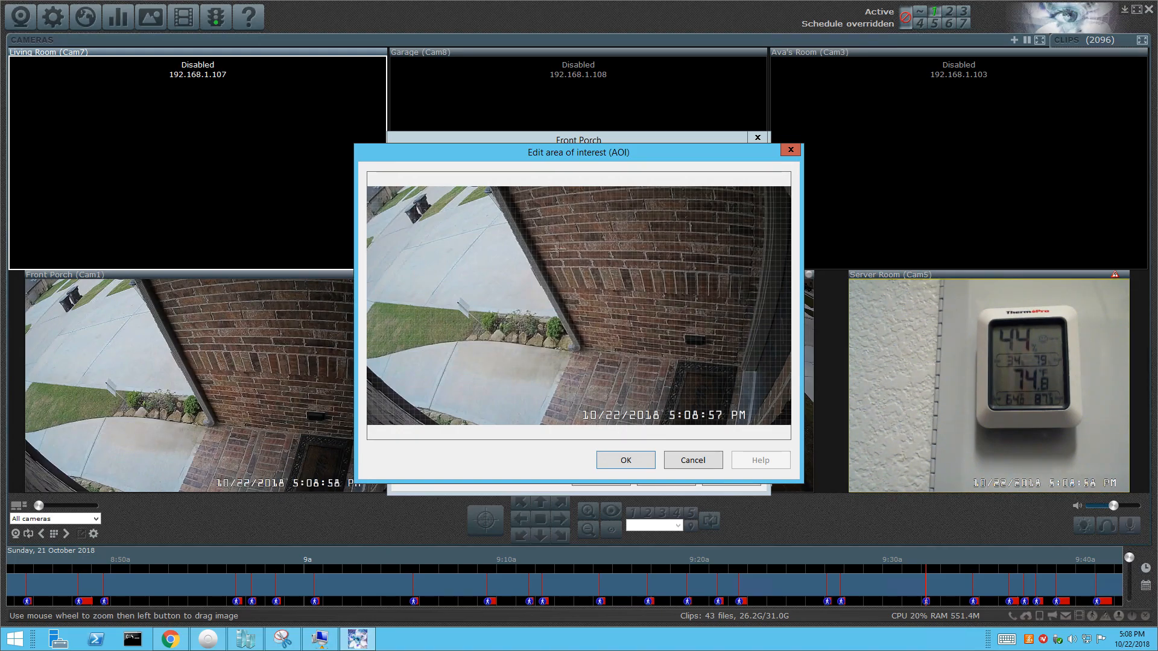
{"action": "left_click_drag", "start_coordinate": [536, 219], "coordinate": [788, 430]}
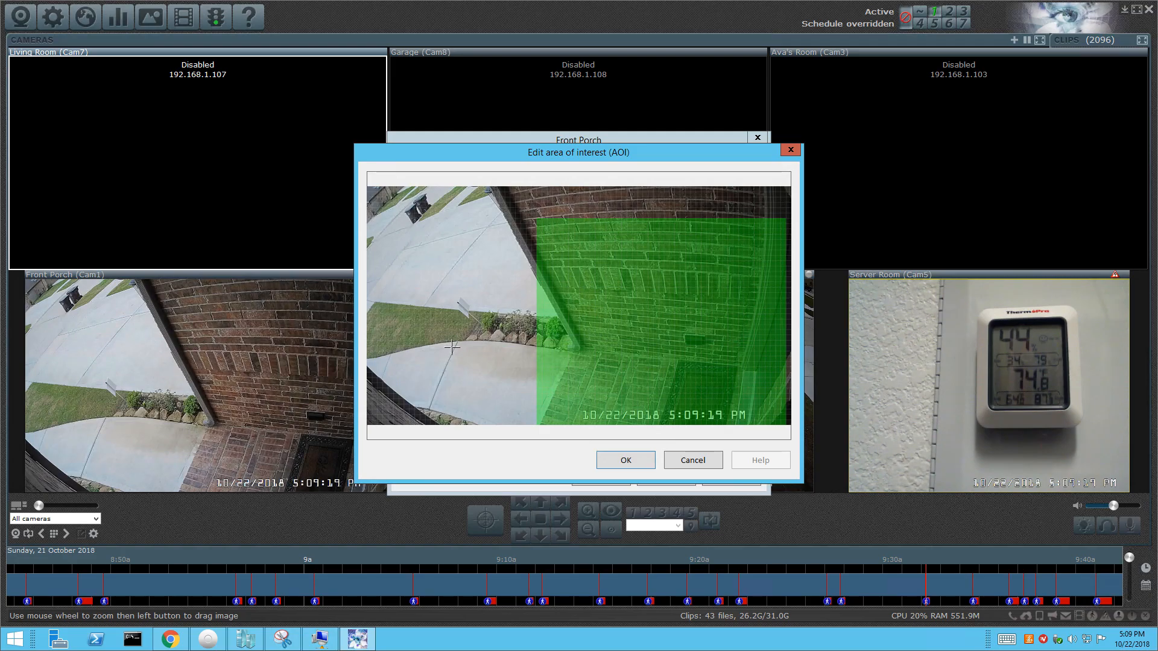
{"action": "left_click_drag", "start_coordinate": [397, 351], "coordinate": [545, 432]}
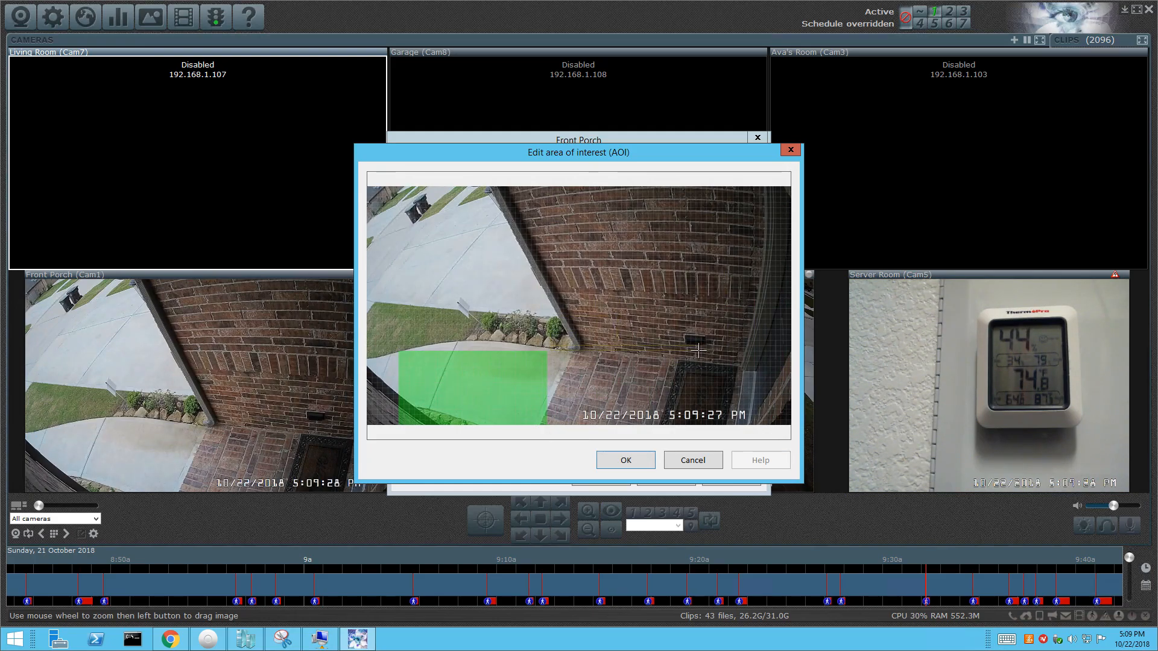
{"action": "left_click_drag", "start_coordinate": [765, 414], "coordinate": [765, 416]}
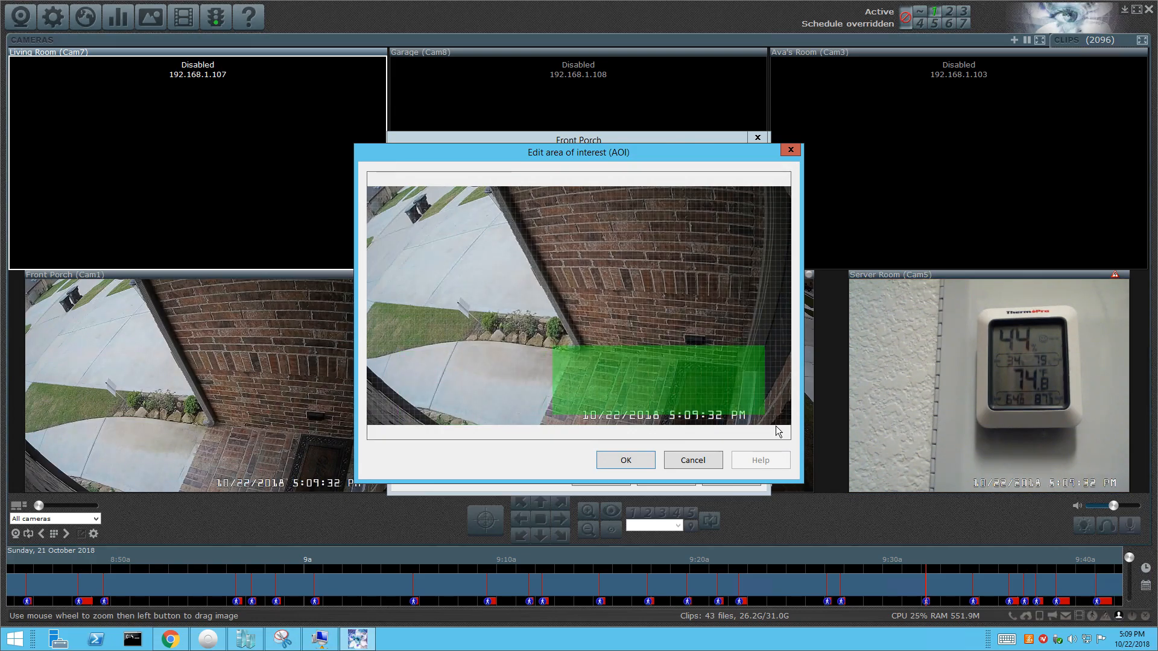
{"action": "left_click_drag", "start_coordinate": [658, 358], "coordinate": [425, 230]}
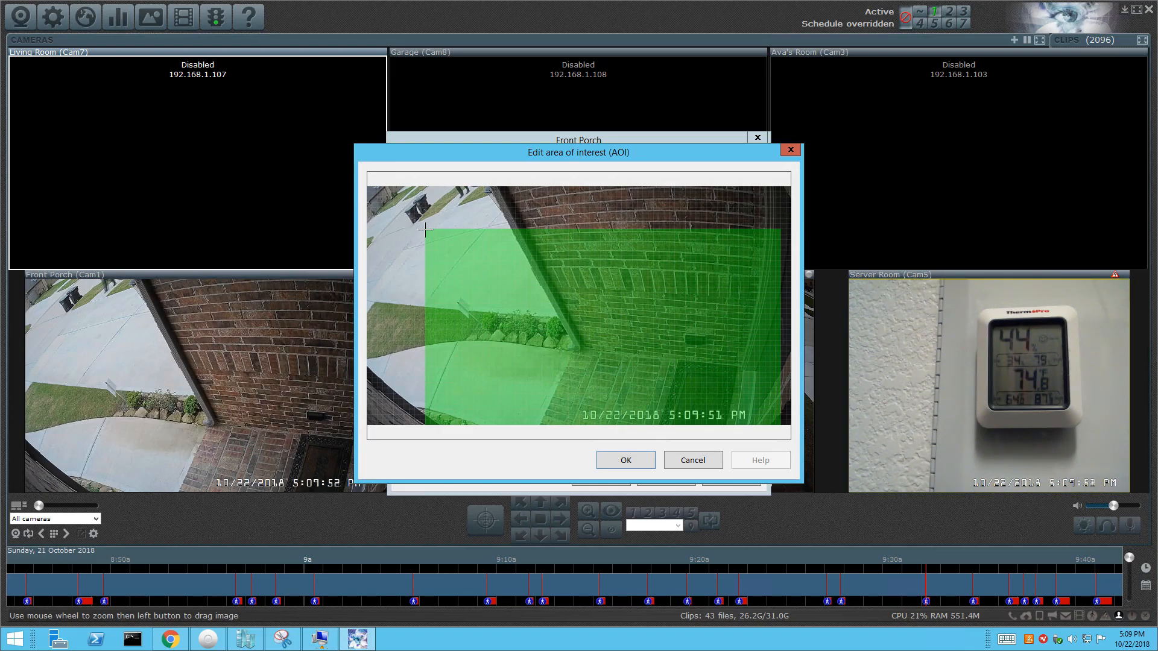
{"action": "left_click", "coordinate": [624, 462]}
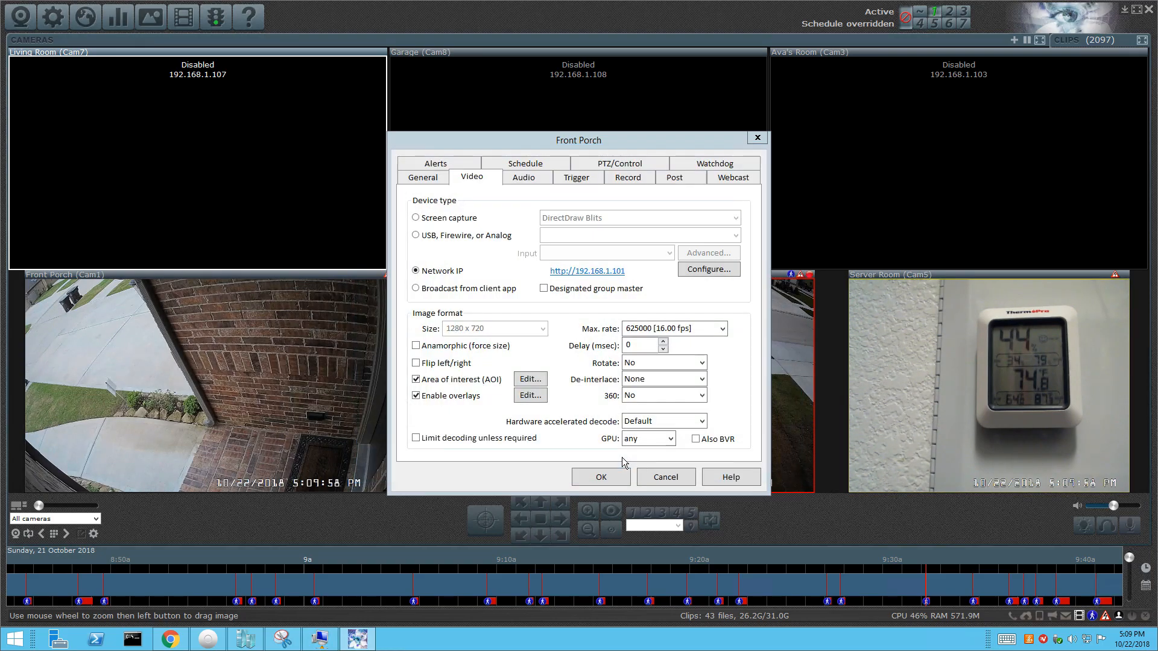
{"action": "left_click", "coordinate": [618, 475]}
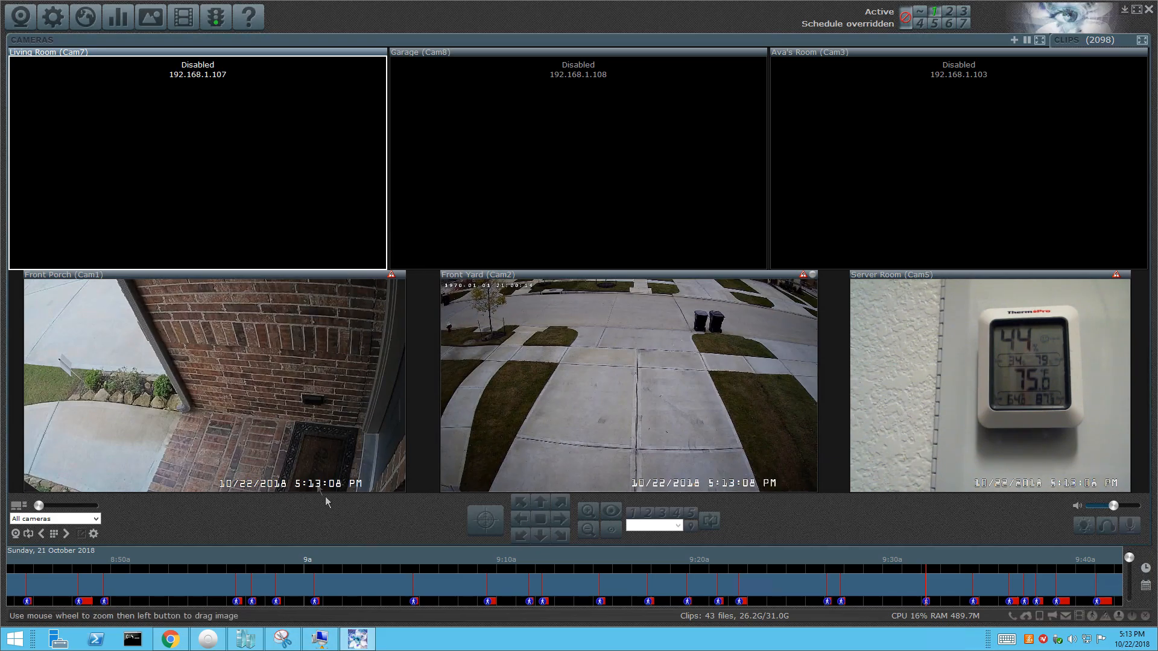
Reopen the Front Porch camera's properties from its live feed.
{"action": "right_click", "coordinate": [267, 422]}
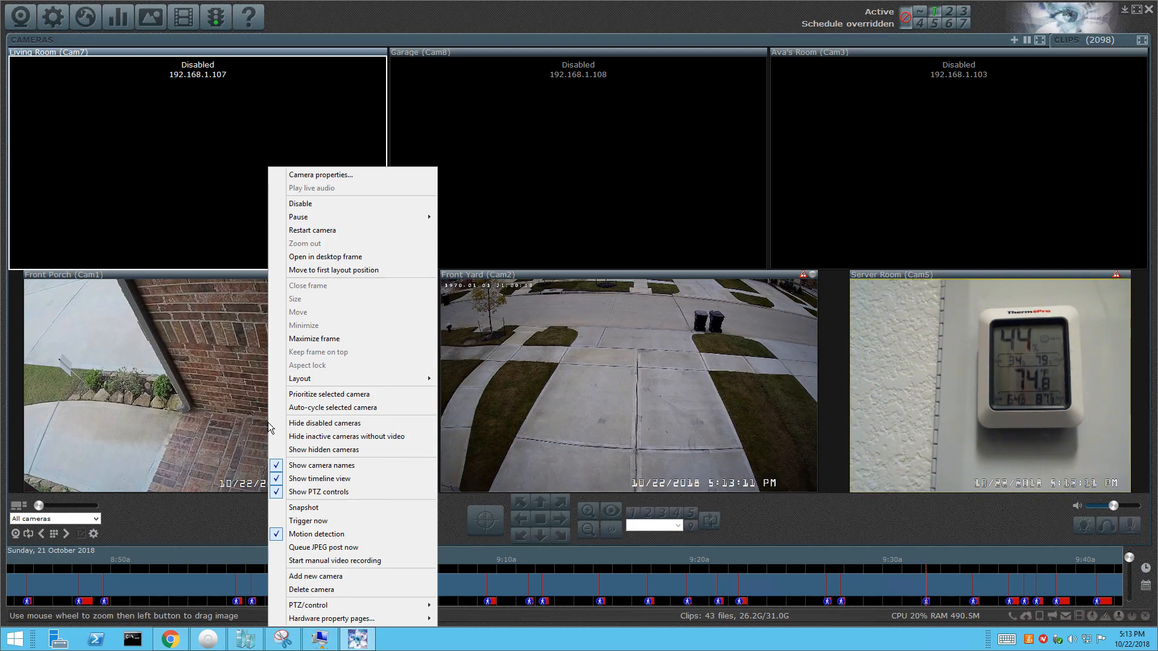
{"action": "left_click", "coordinate": [302, 174]}
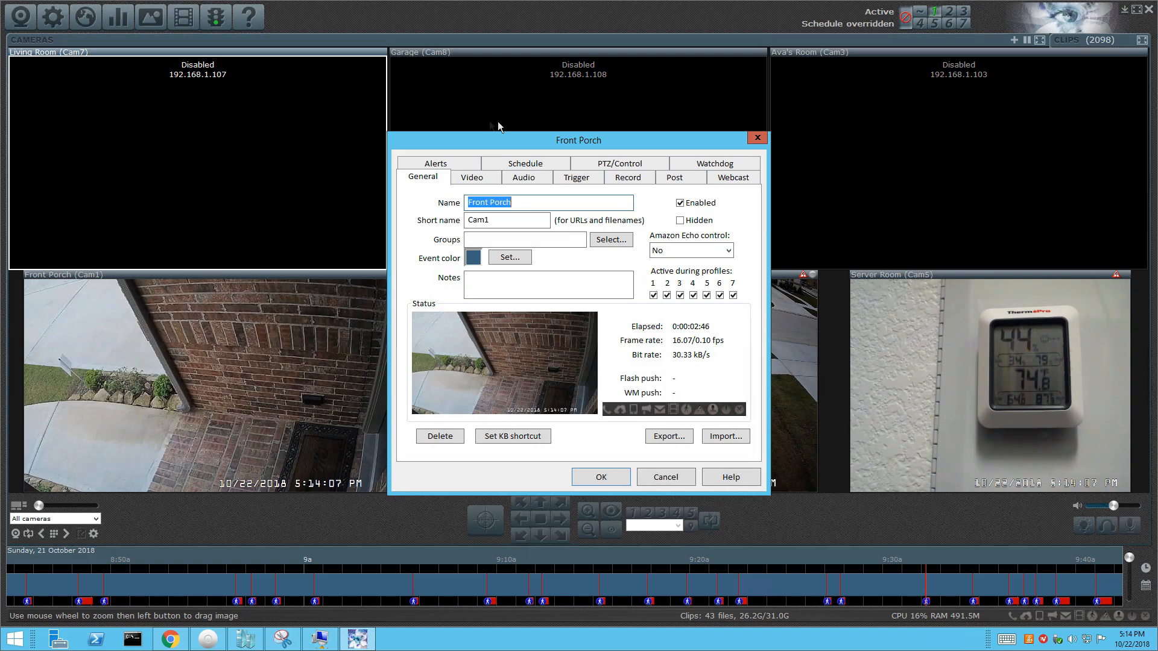
In Front Porch's Trigger motion sensor settings, enable 'Use zones and hot spot'.
{"action": "left_click", "coordinate": [584, 179]}
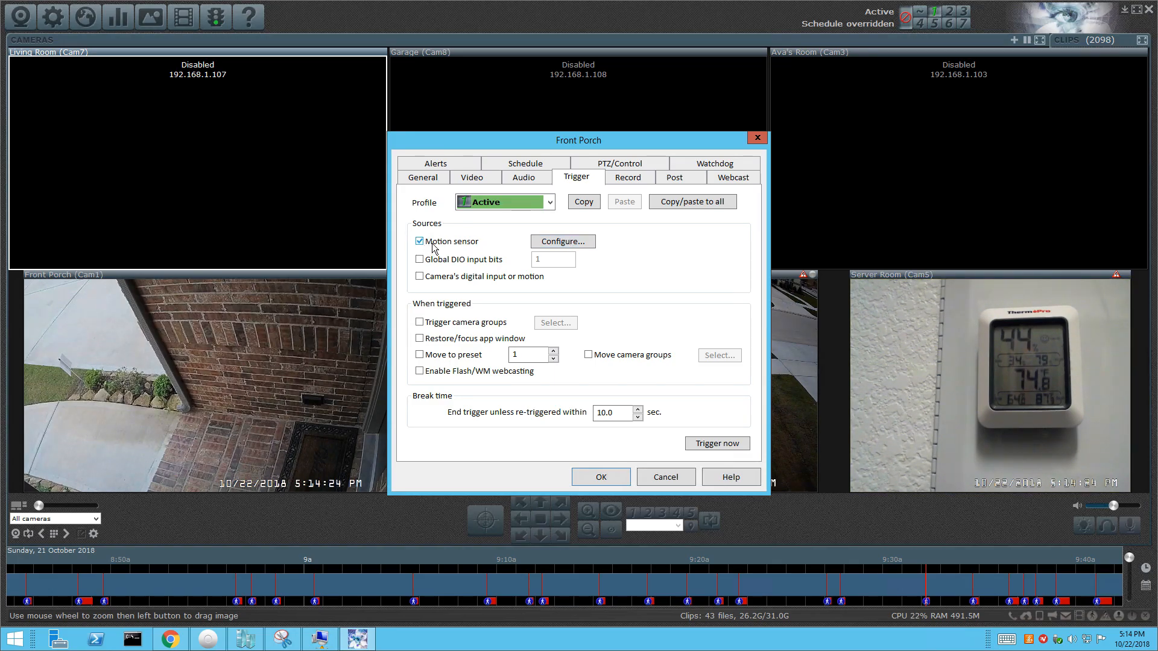
{"action": "left_click", "coordinate": [543, 248]}
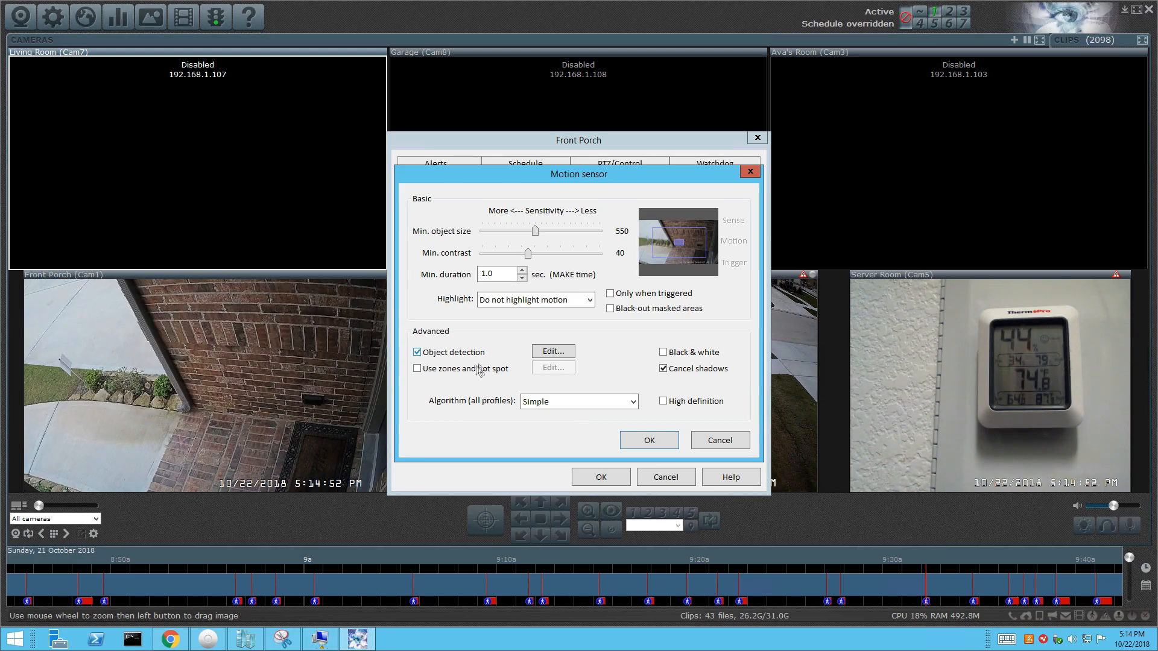
{"action": "left_click", "coordinate": [426, 371]}
{"action": "left_click", "coordinate": [551, 368]}
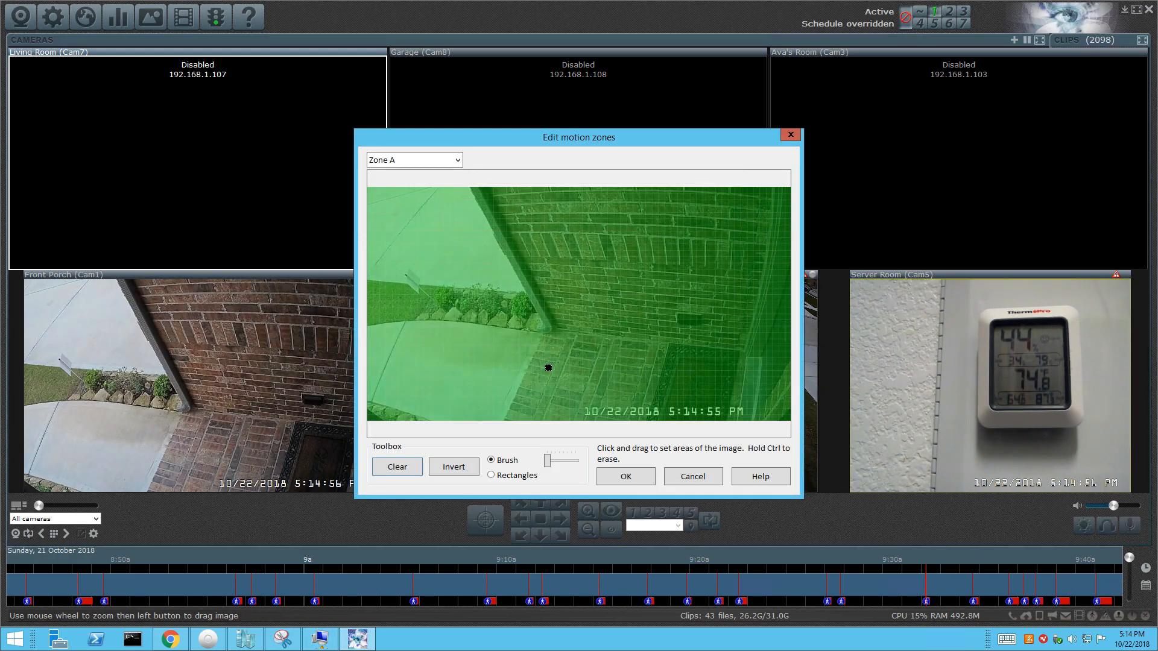
Select the Hotspot zone, paint it along the porch wall and doorway, then close the editor.
{"action": "left_click", "coordinate": [457, 160]}
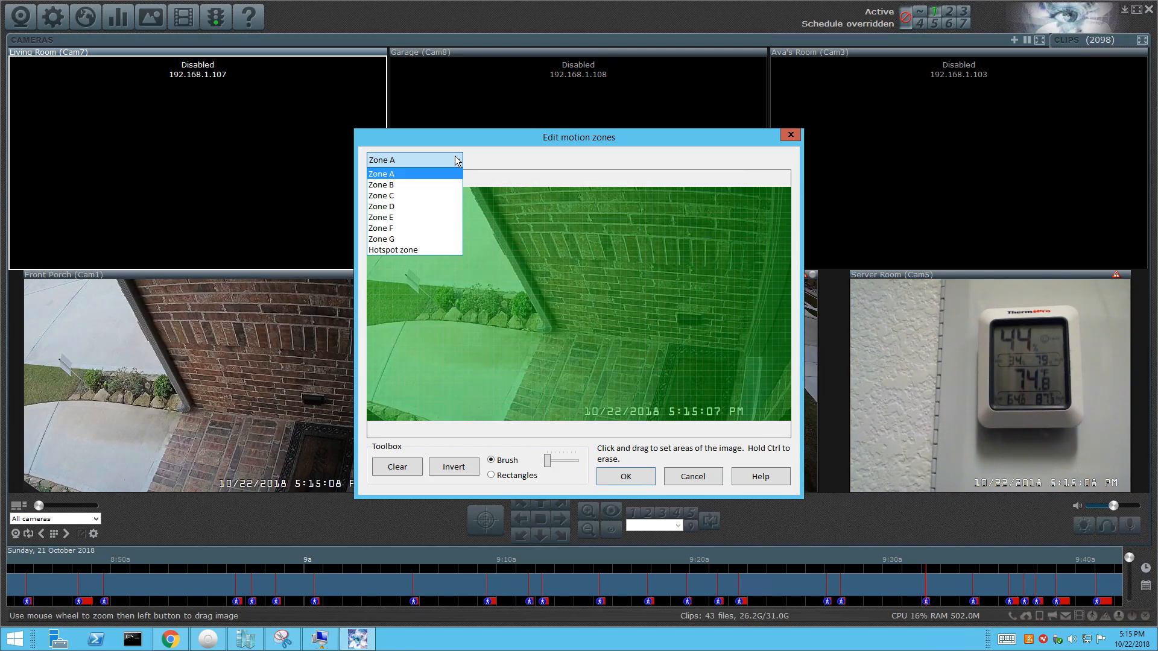
{"action": "left_click", "coordinate": [429, 251]}
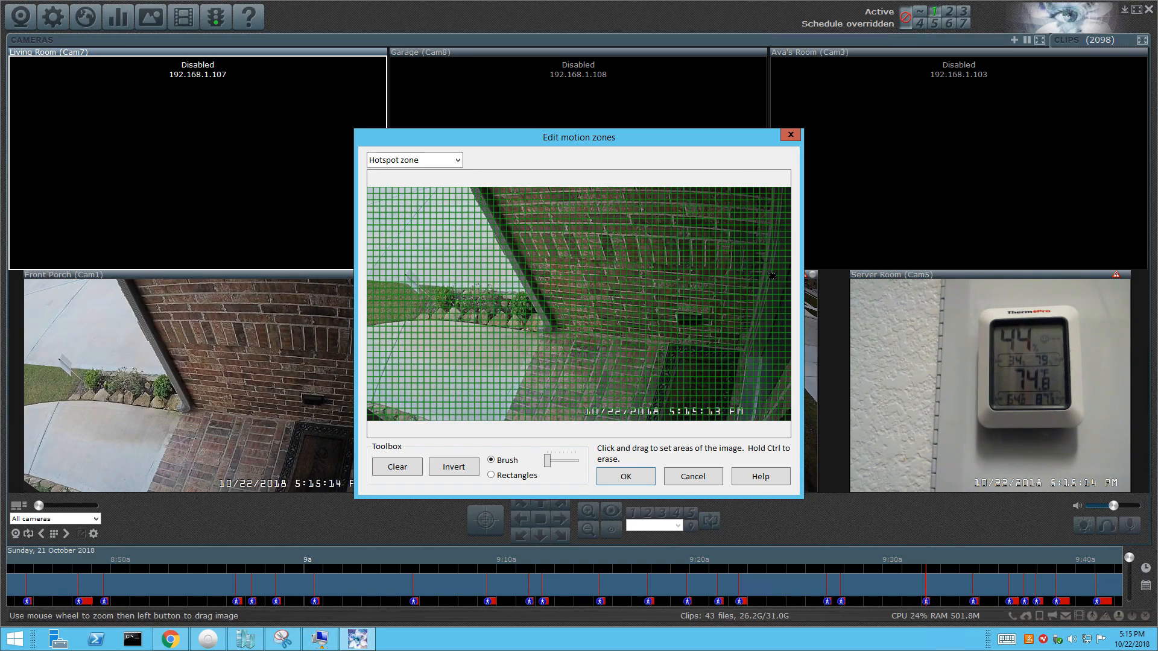
{"action": "mouse_move", "coordinate": [784, 265]}
{"action": "left_mouse_down"}
{"action": "mouse_move", "coordinate": [680, 269]}
{"action": "mouse_move", "coordinate": [642, 325]}
{"action": "mouse_move", "coordinate": [627, 416]}
{"action": "left_mouse_up"}
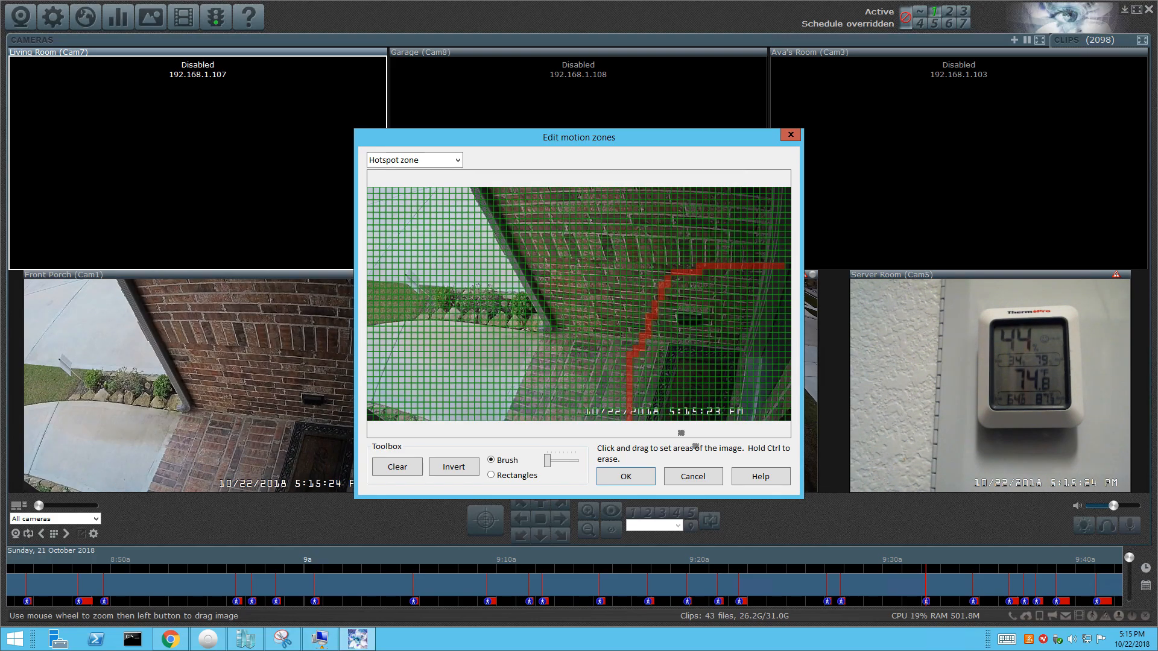
{"action": "left_click", "coordinate": [691, 481]}
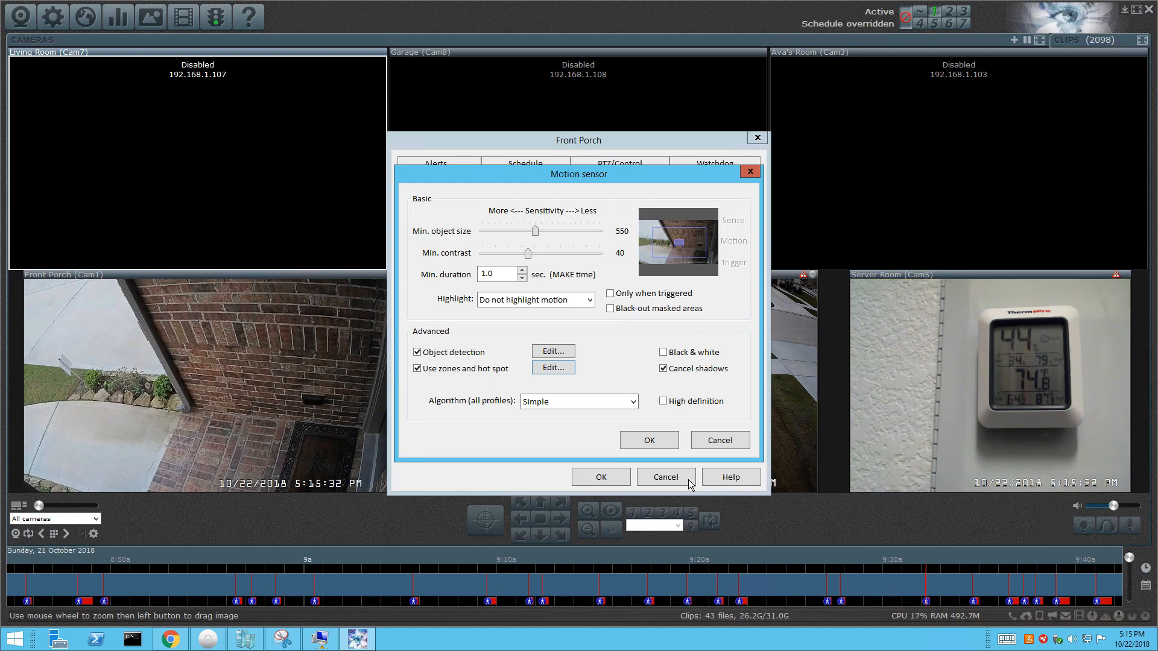
Set the Front Porch motion sensor Highlight option to 'Highlight and rectangles'.
{"action": "left_click", "coordinate": [578, 298]}
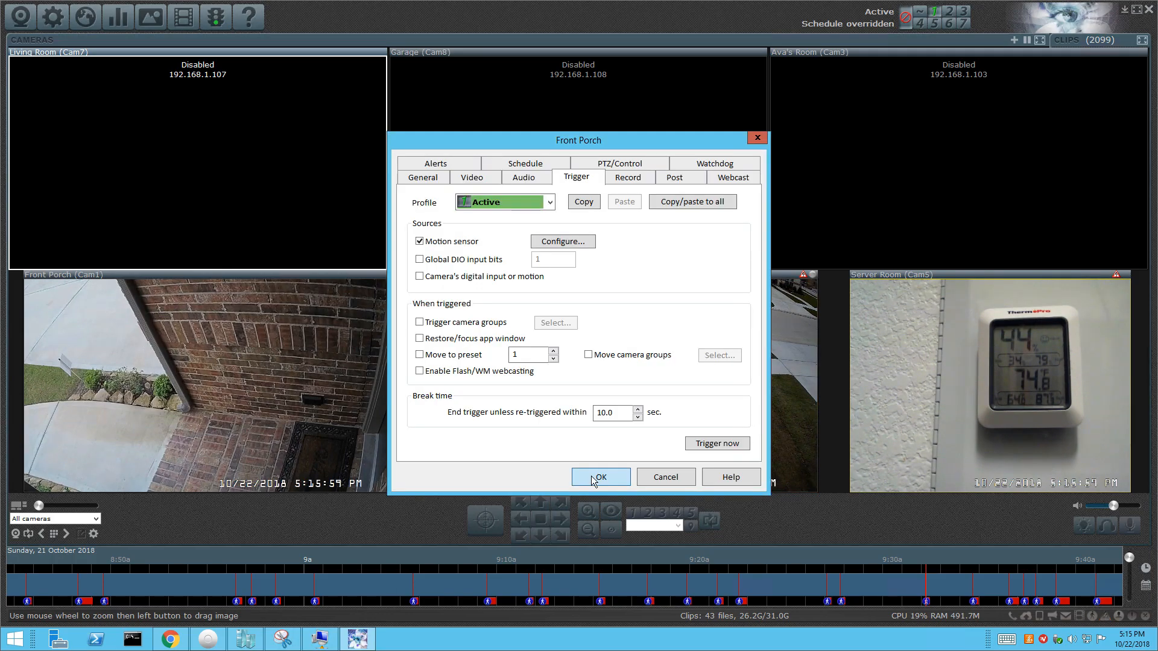
{"action": "left_click", "coordinate": [591, 476]}
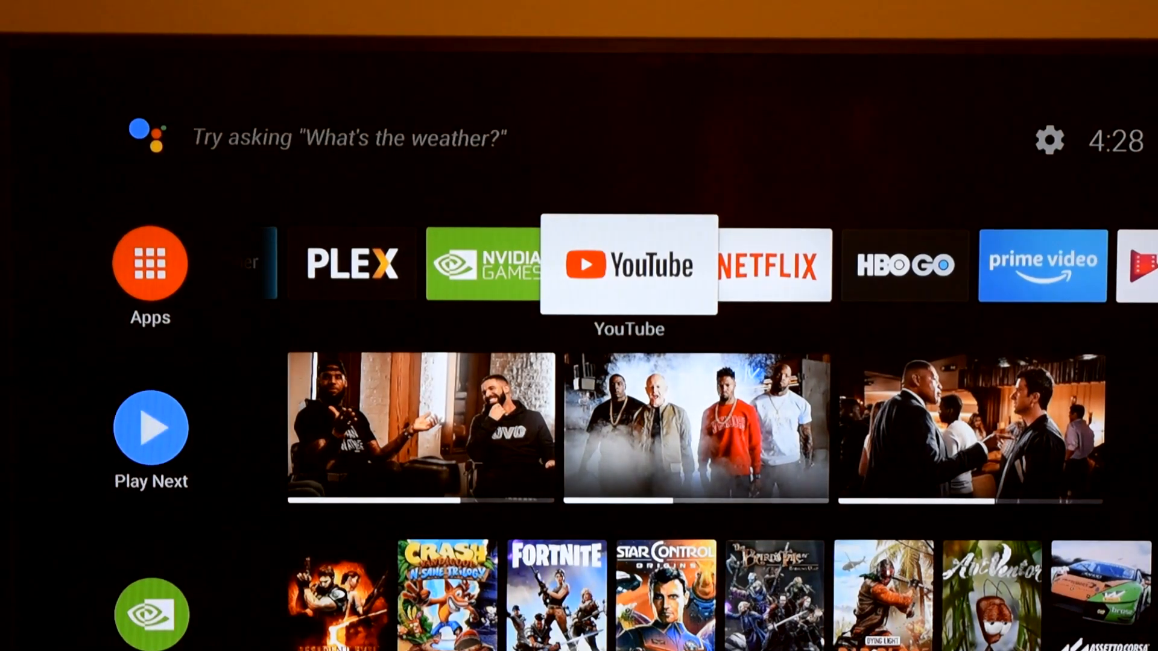
Launch Notifications for Android TV from the full Apps grid on the home screen.
{"action": "key", "text": "Left"}
{"action": "key", "text": "Left"}
{"action": "key", "text": "Left"}
{"action": "key", "text": "Left"}
{"action": "key", "text": "Left"}
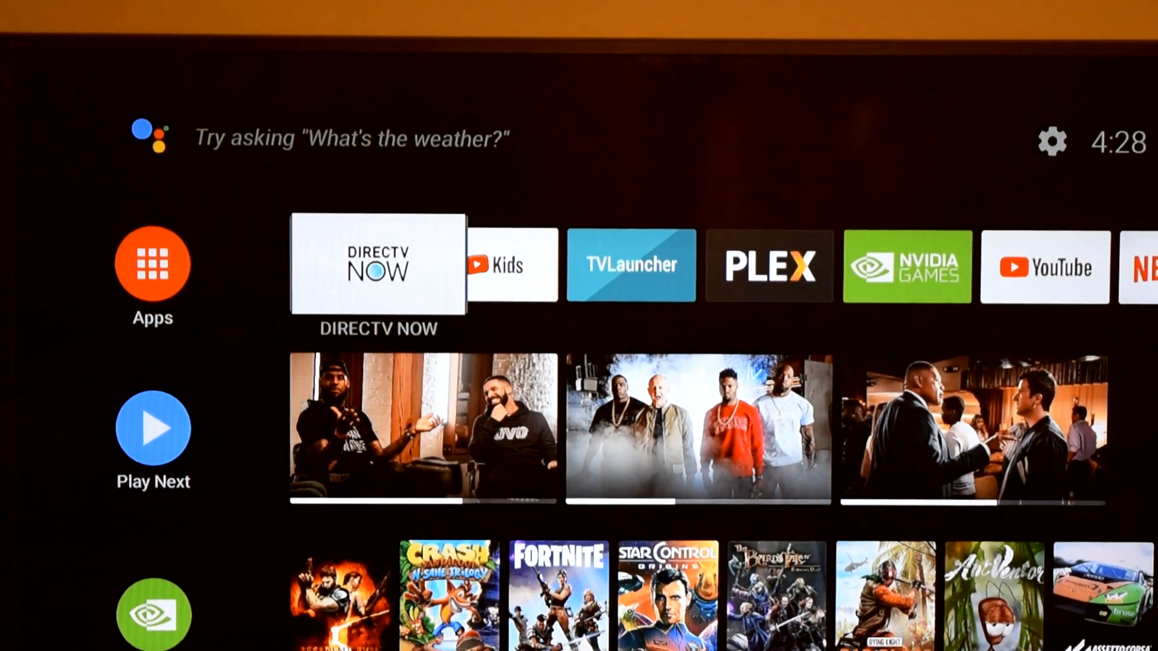
{"action": "key", "text": "Left"}
{"action": "key", "text": "Return"}
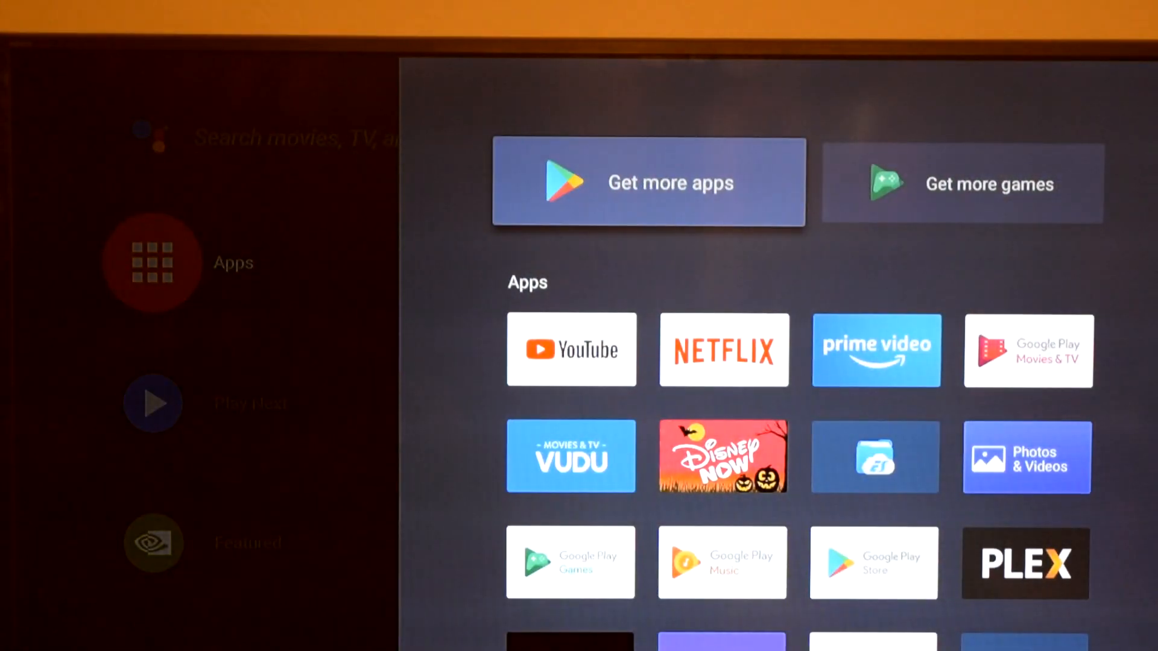
{"action": "key", "text": "Down"}
{"action": "key", "text": "Down"}
{"action": "key", "text": "Down"}
{"action": "key", "text": "Down"}
{"action": "key", "text": "Down"}
{"action": "key", "text": "Down"}
{"action": "key", "text": "Down"}
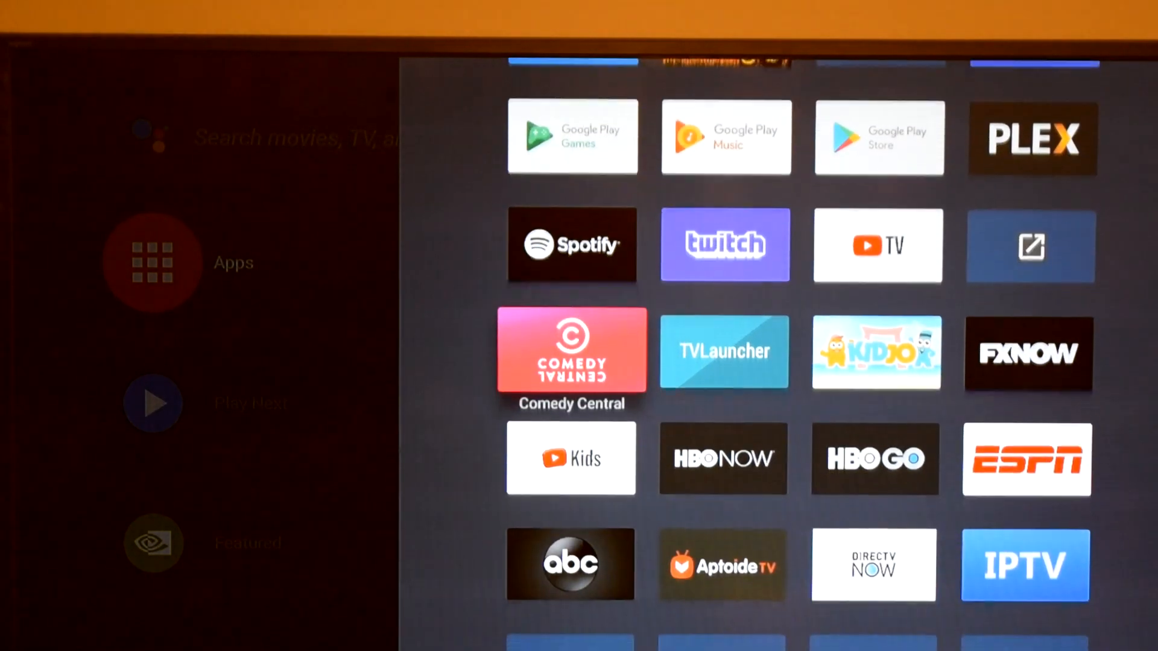
{"action": "key", "text": "Down"}
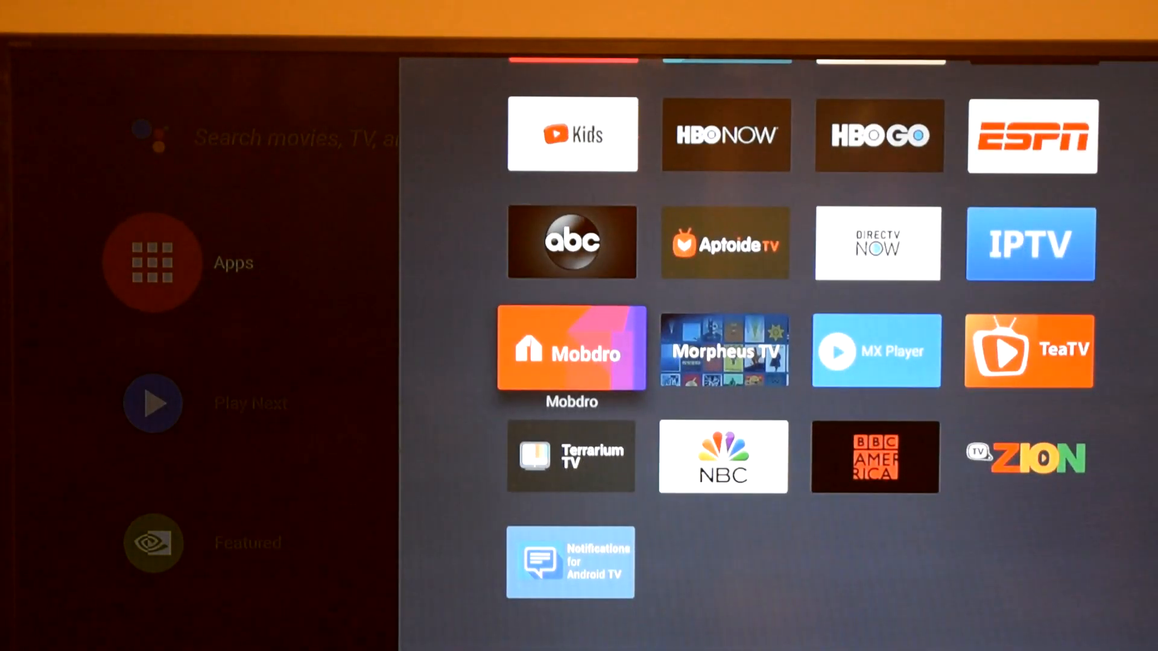
{"action": "key", "text": "Down"}
{"action": "key", "text": "Return"}
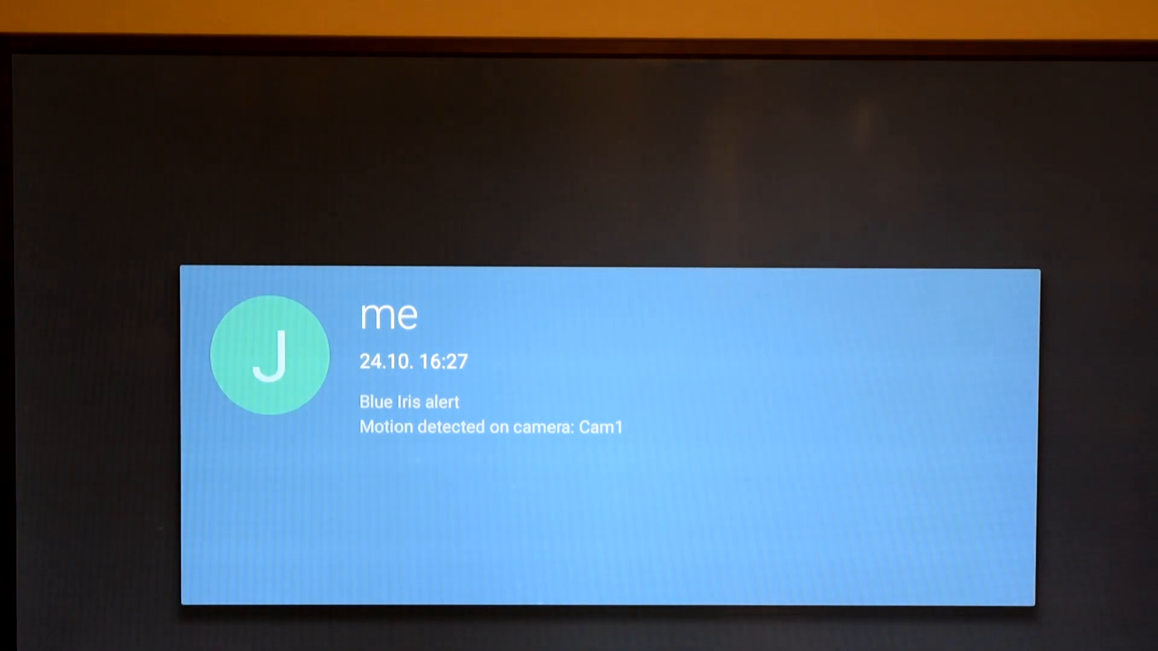
View the Blue Iris Front Porch snapshot notification, then return to the list.
{"action": "key", "text": "Escape"}
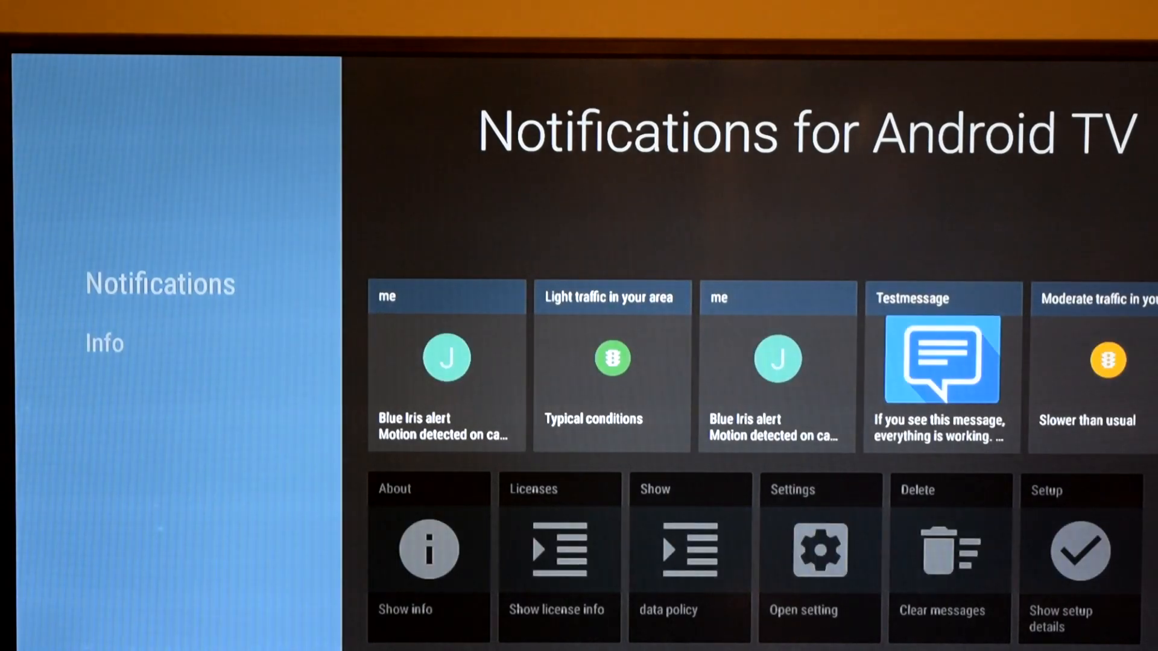
{"action": "key", "text": "Right"}
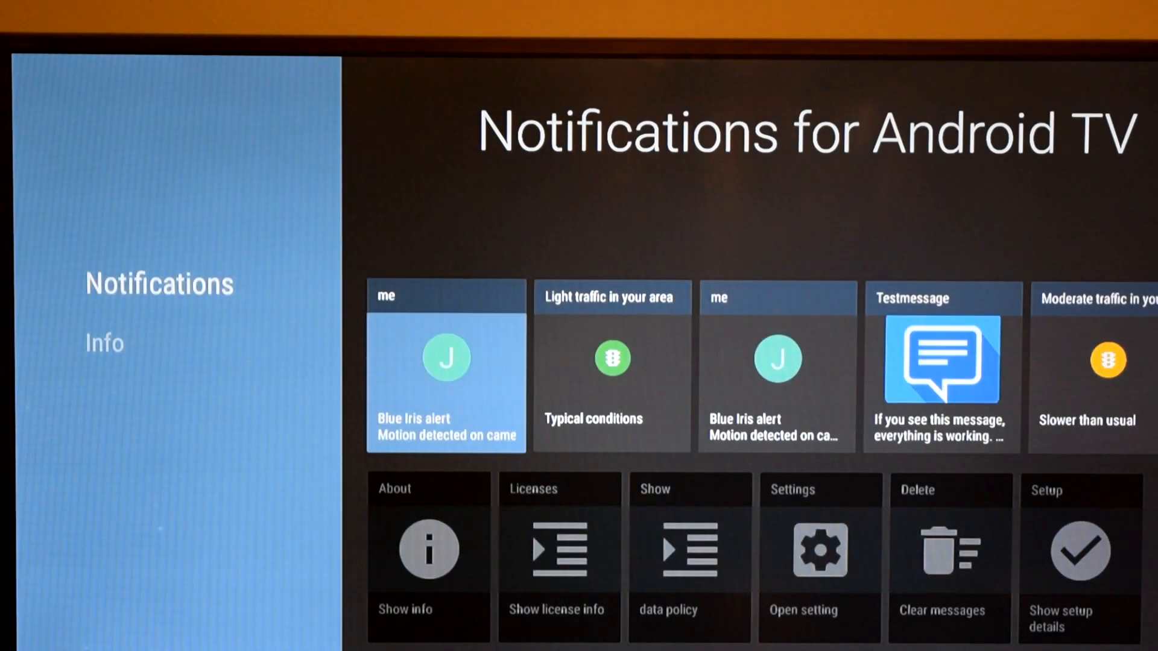
{"action": "key", "text": "Right"}
{"action": "key", "text": "Right"}
{"action": "key", "text": "Right"}
{"action": "key", "text": "Right"}
{"action": "key", "text": "Right"}
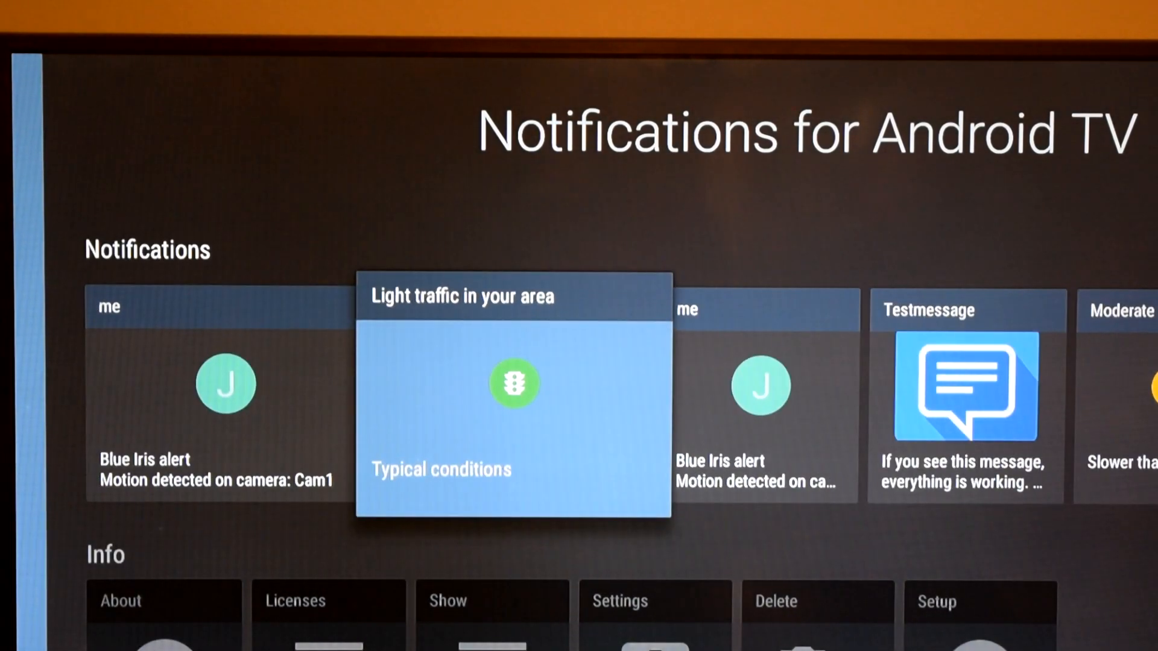
{"action": "key", "text": "Right"}
{"action": "key", "text": "Right"}
{"action": "key", "text": "Right"}
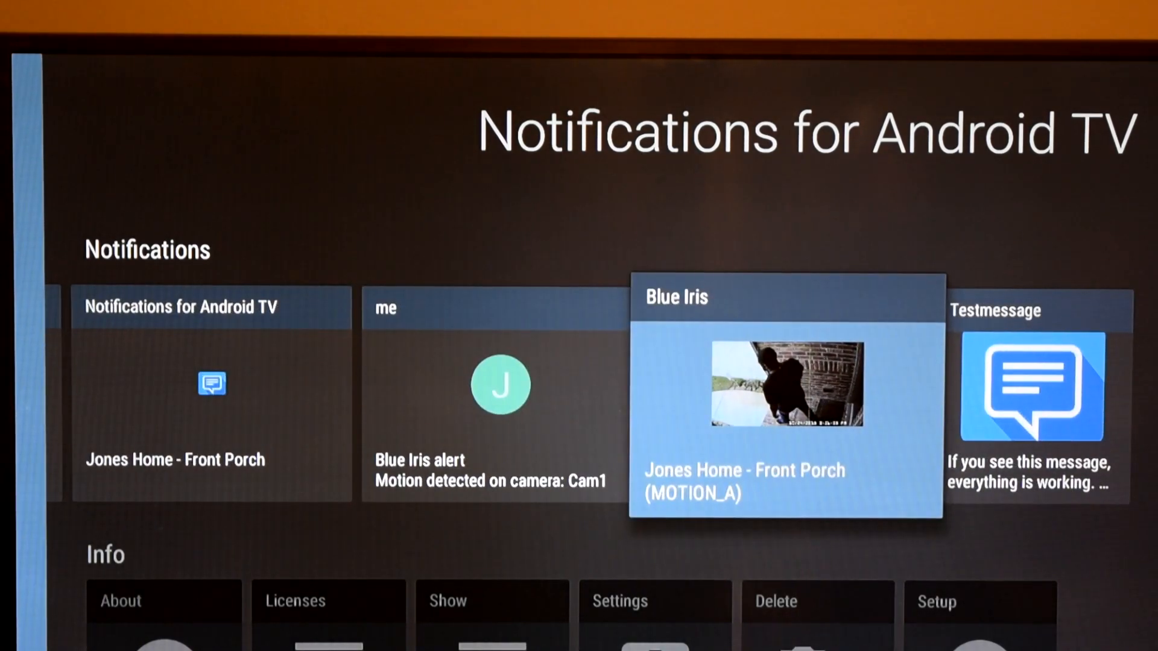
{"action": "key", "text": "Return"}
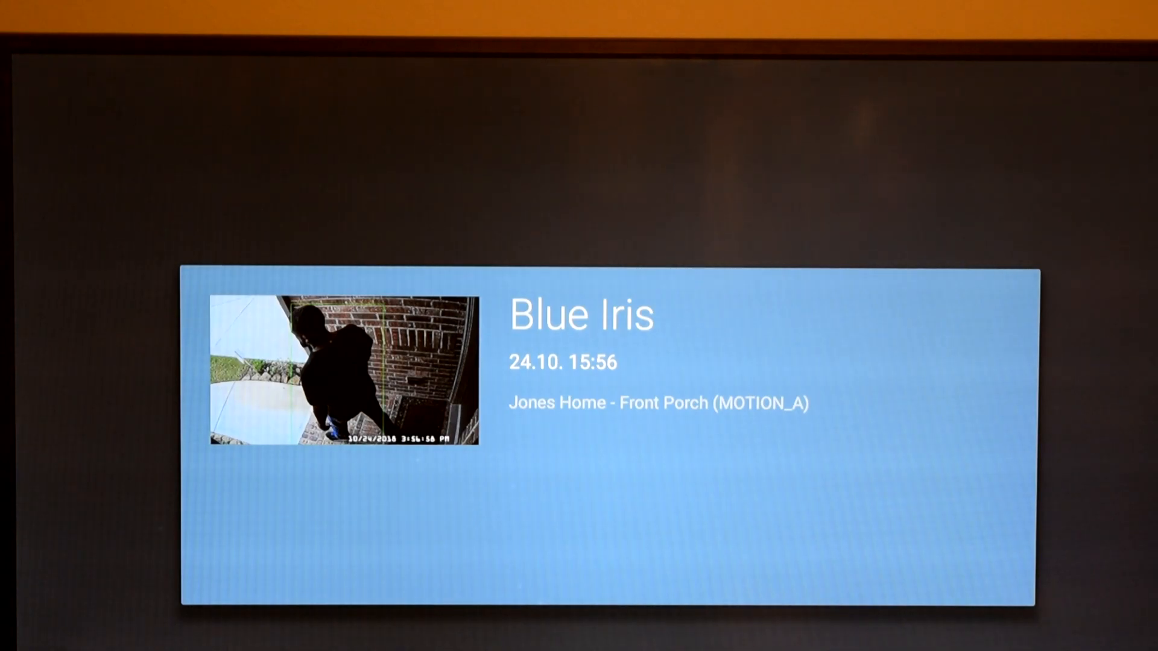
{"action": "key", "text": "Escape"}
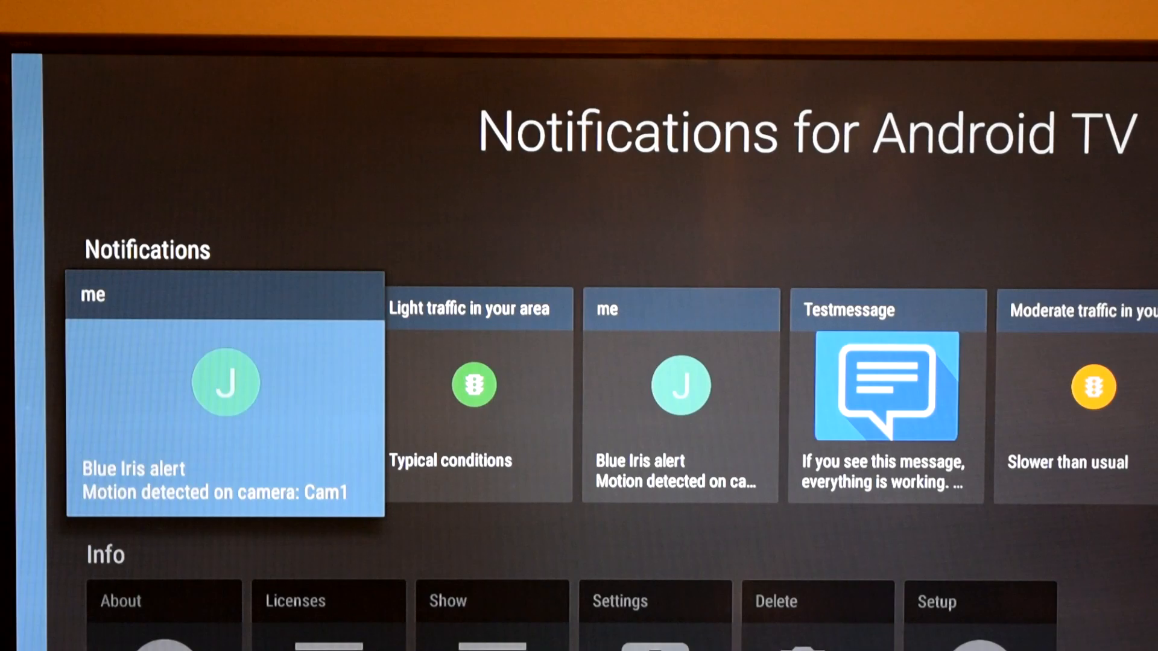
Open the first and second Blue Iris motion alert cards in turn.
{"action": "key", "text": "Return"}
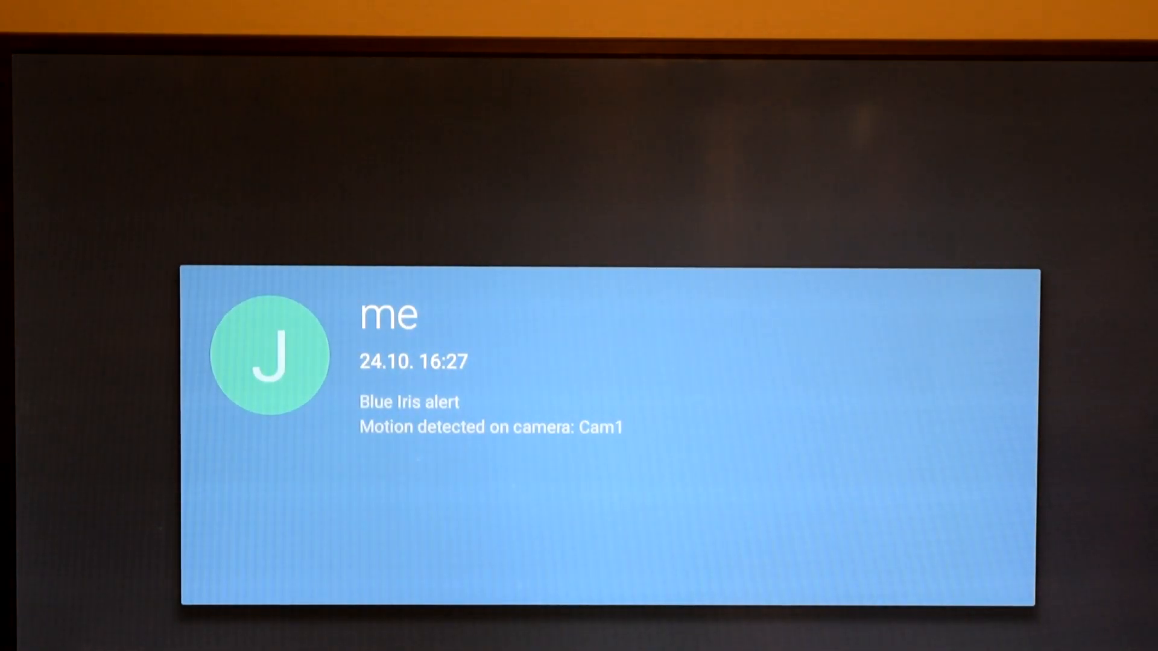
{"action": "key", "text": "Escape"}
{"action": "key", "text": "Right"}
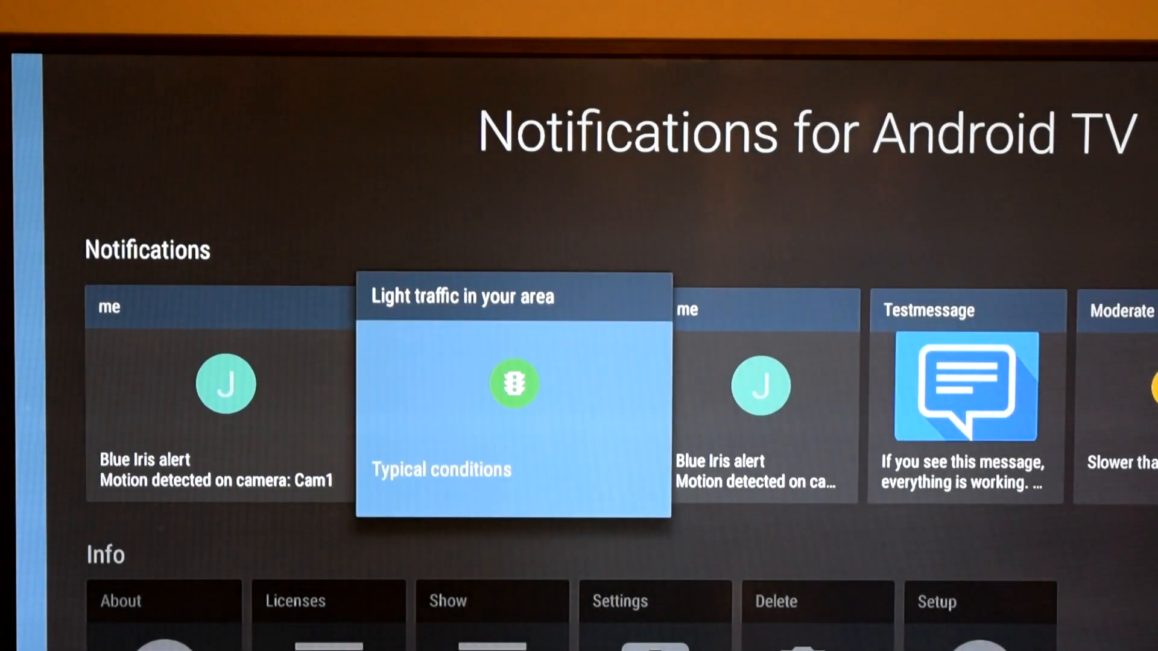
{"action": "key", "text": "Right"}
{"action": "key", "text": "Return"}
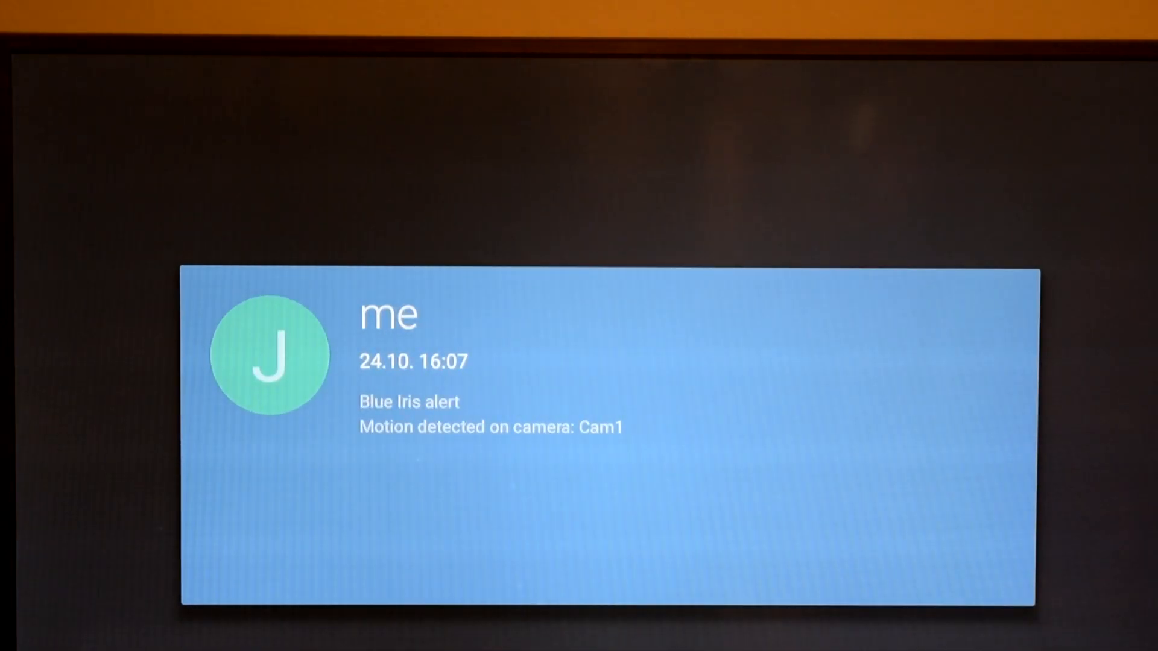
{"action": "key", "text": "Escape"}
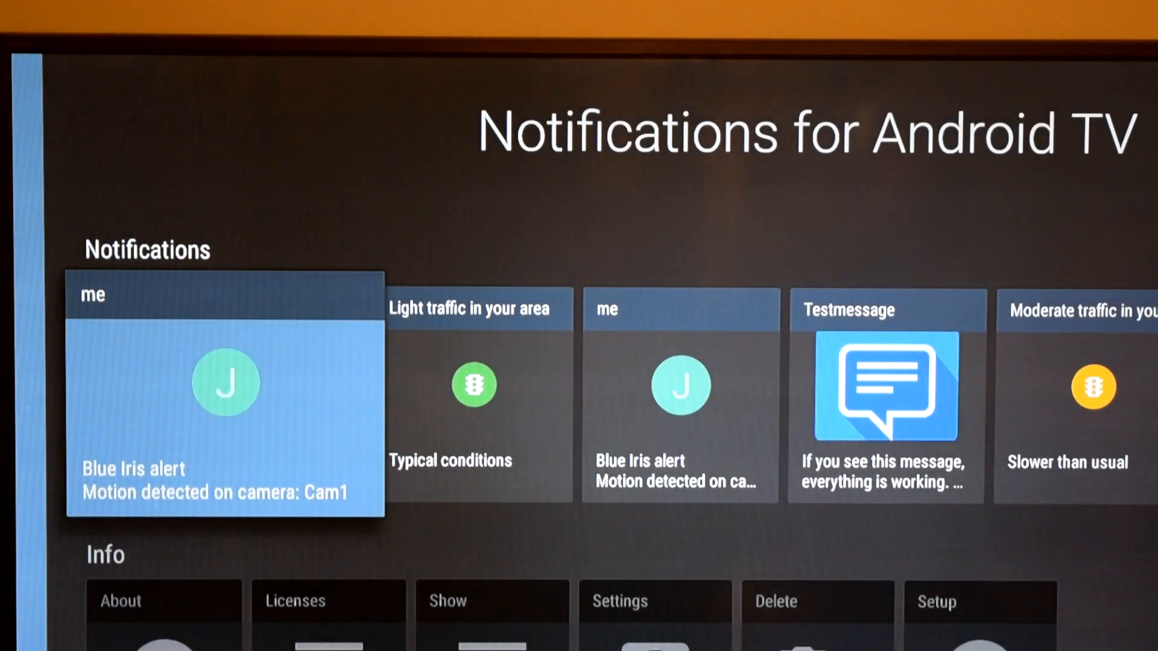
Clear all stored messages from the Info section, then return to Notifications.
{"action": "key", "text": "Left"}
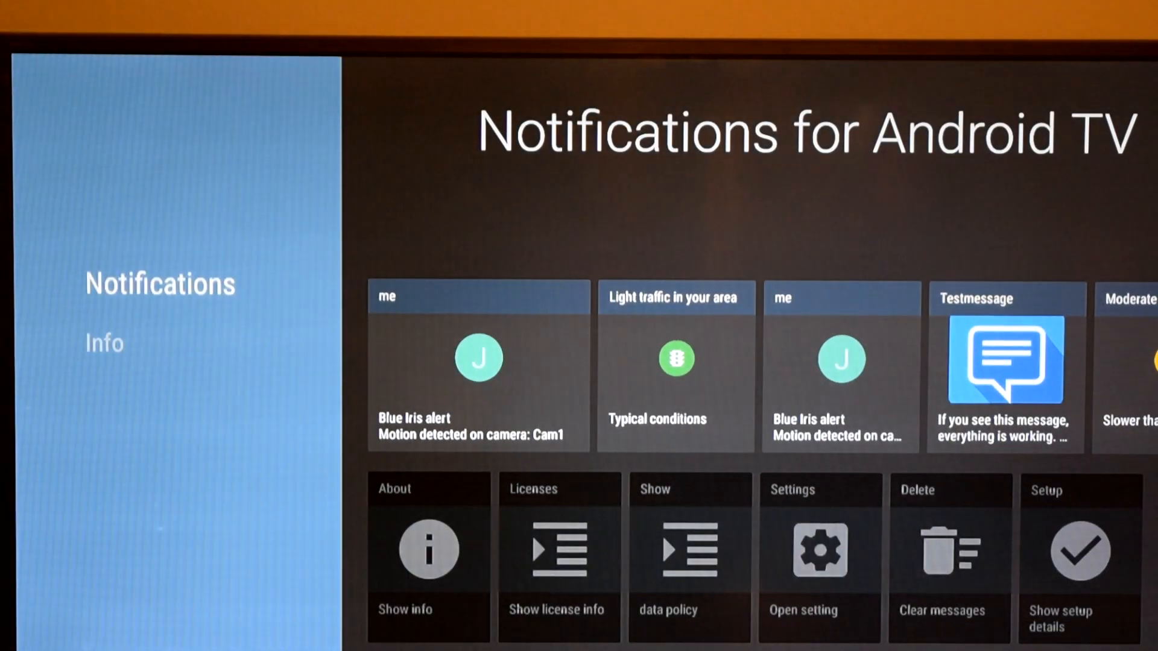
{"action": "key", "text": "Down"}
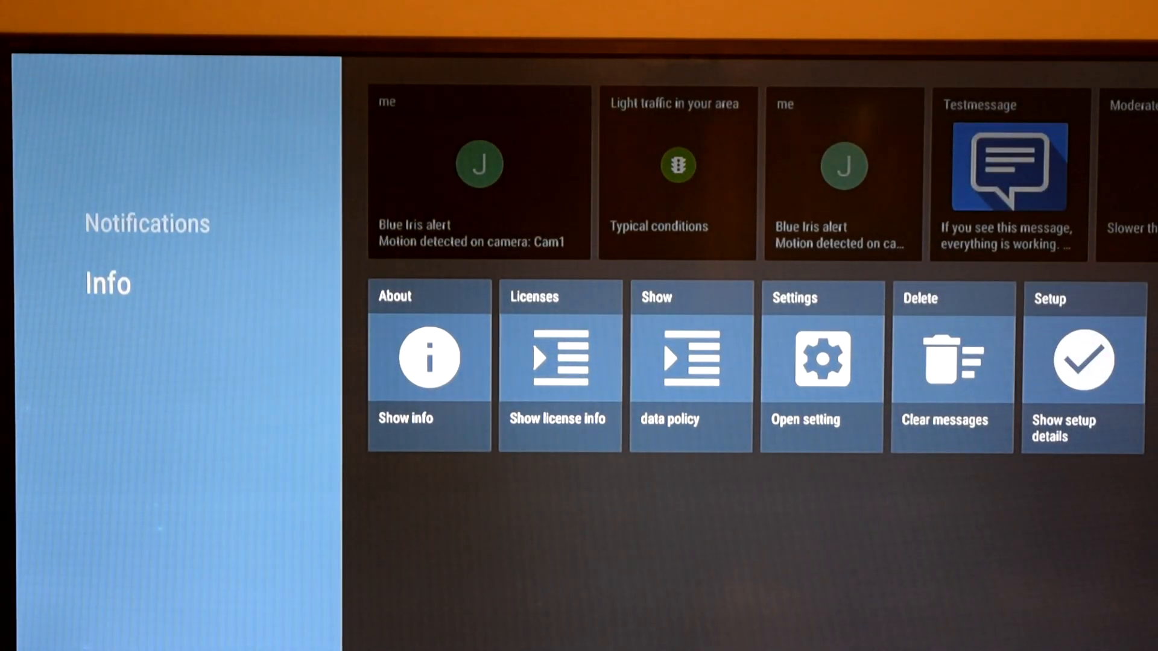
{"action": "key", "text": "Right"}
{"action": "key", "text": "Right"}
{"action": "key", "text": "Right"}
{"action": "key", "text": "Right"}
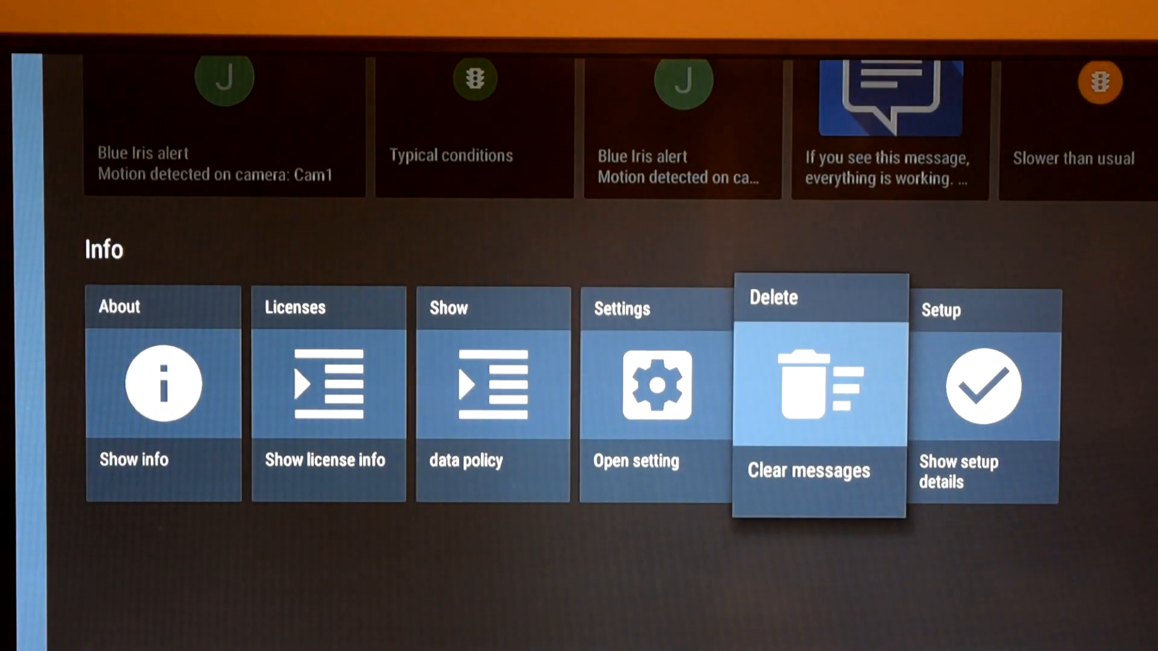
{"action": "key", "text": "Return"}
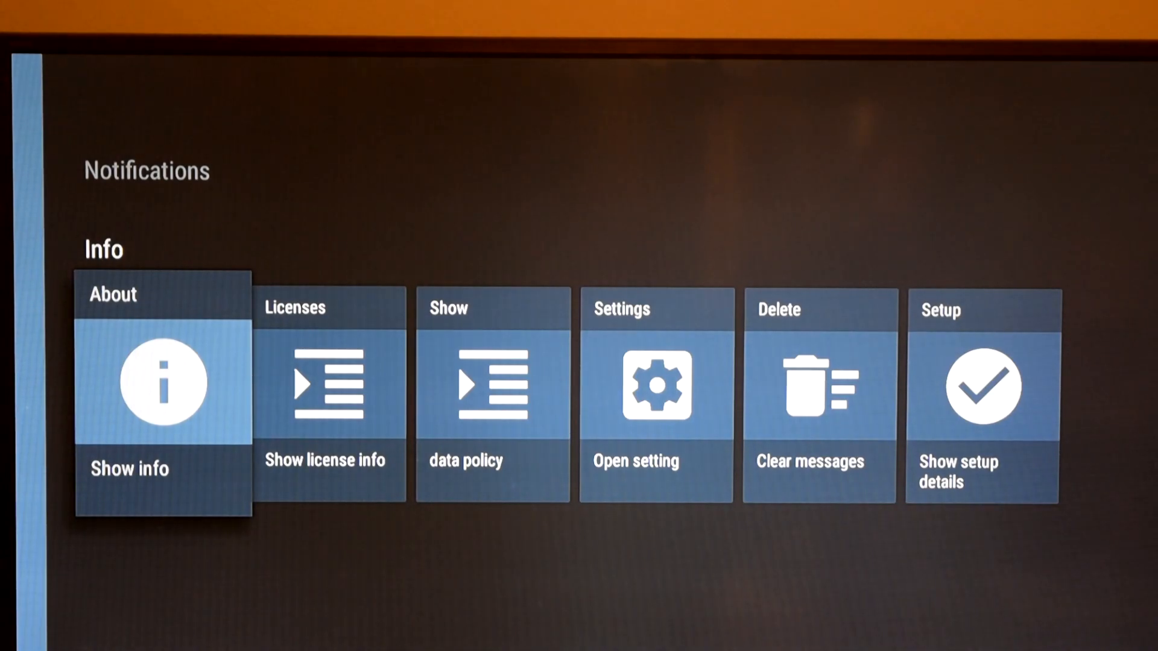
{"action": "key", "text": "Left"}
{"action": "key", "text": "Up"}
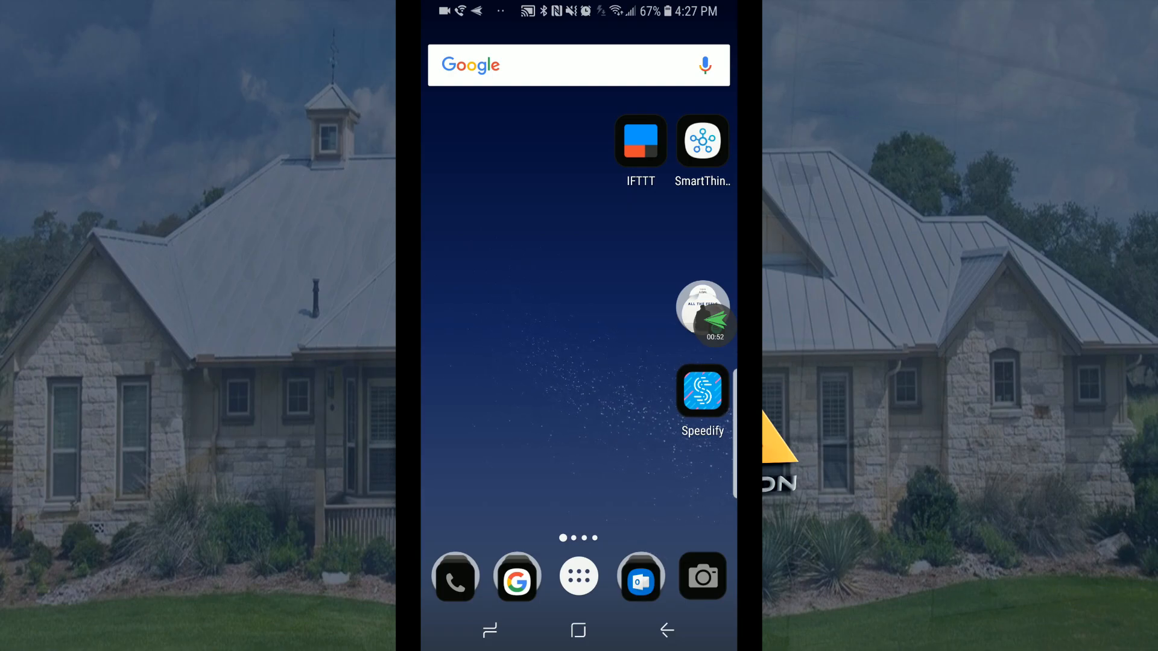
Pull down the phone's notification shade and tap the Blue Iris Front Porch alert.
{"action": "left_click_drag", "start_coordinate": [630, 15], "coordinate": [588, 362]}
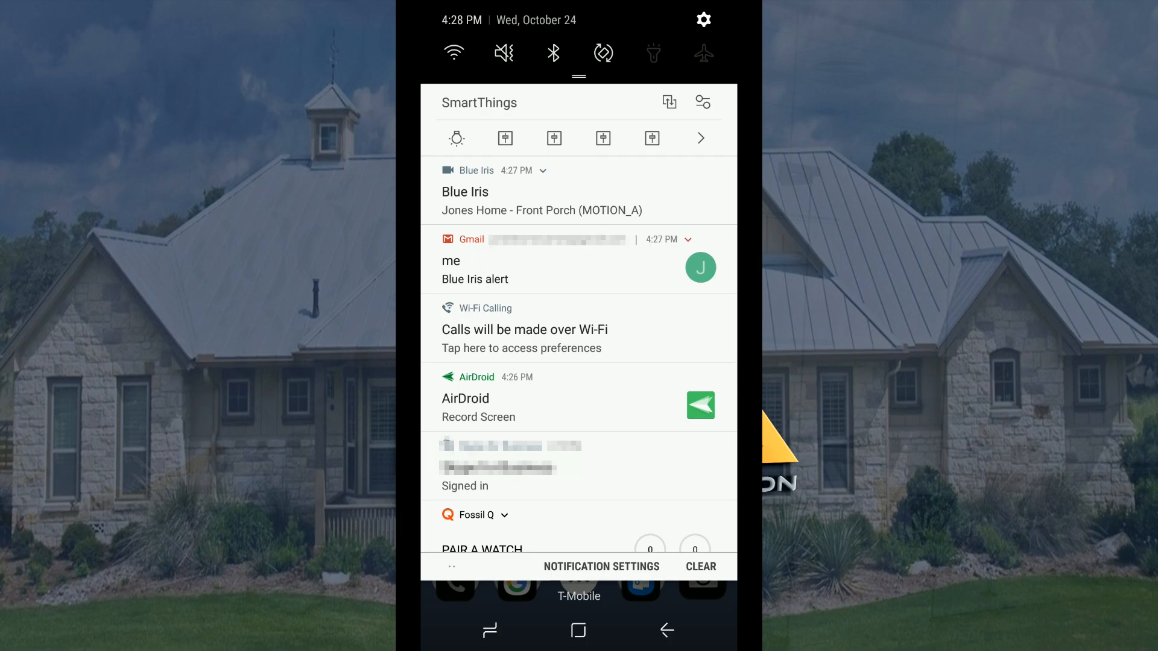
{"action": "left_click_drag", "start_coordinate": [603, 584], "coordinate": [603, 254]}
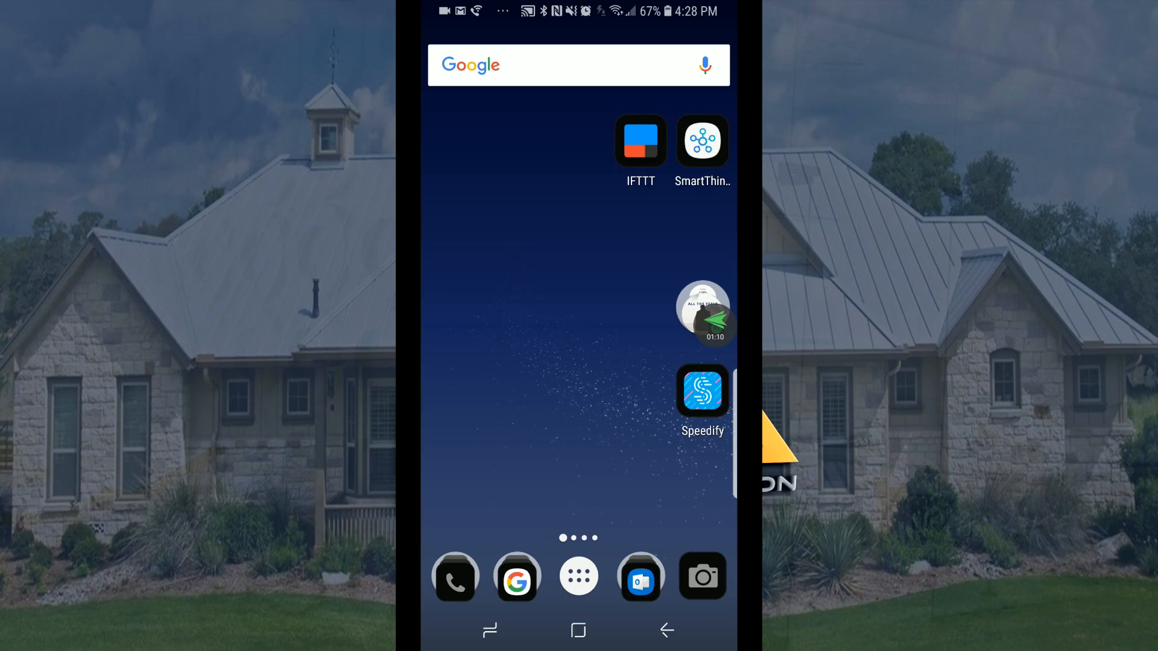
{"action": "left_click_drag", "start_coordinate": [663, 12], "coordinate": [663, 362]}
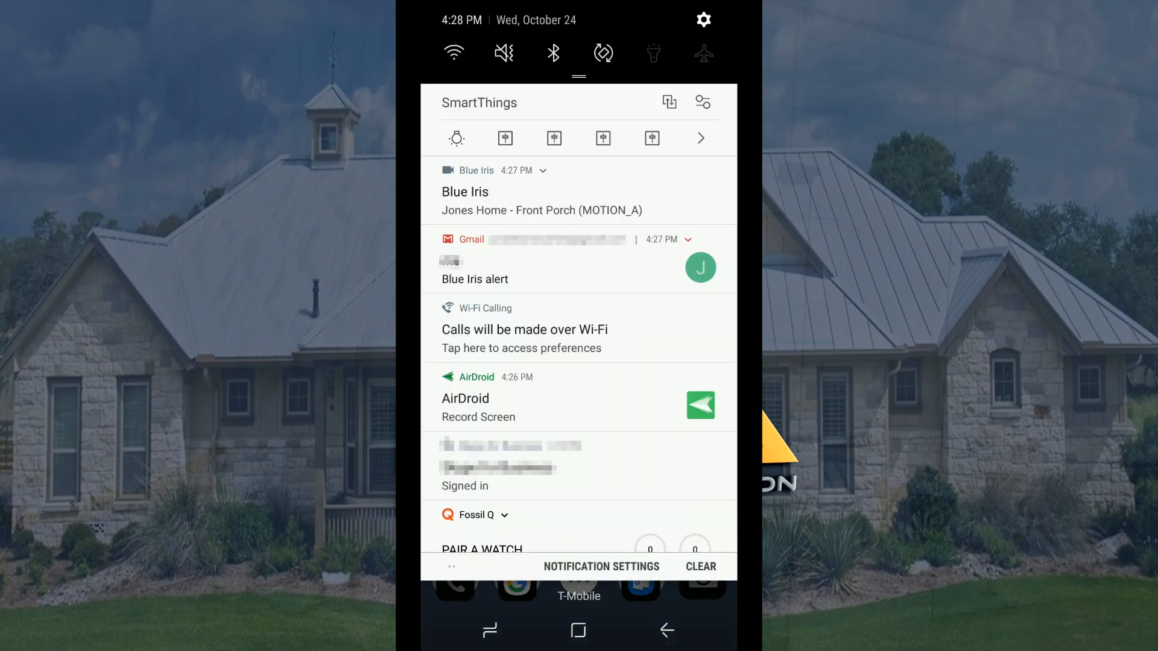
{"action": "left_click", "coordinate": [606, 196]}
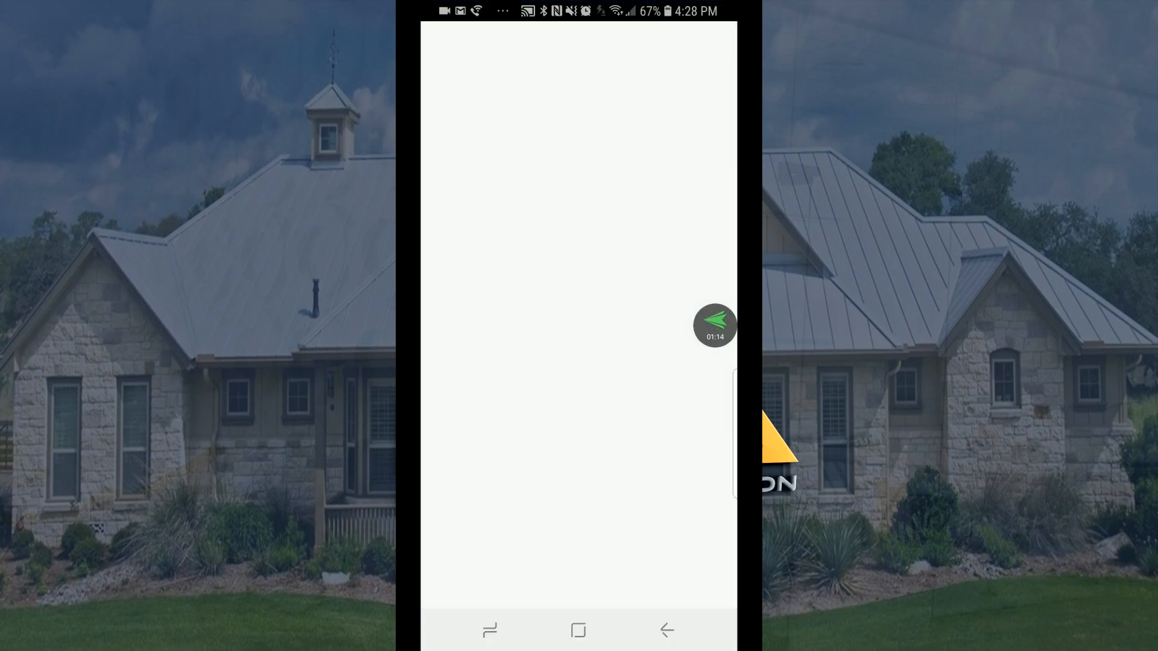